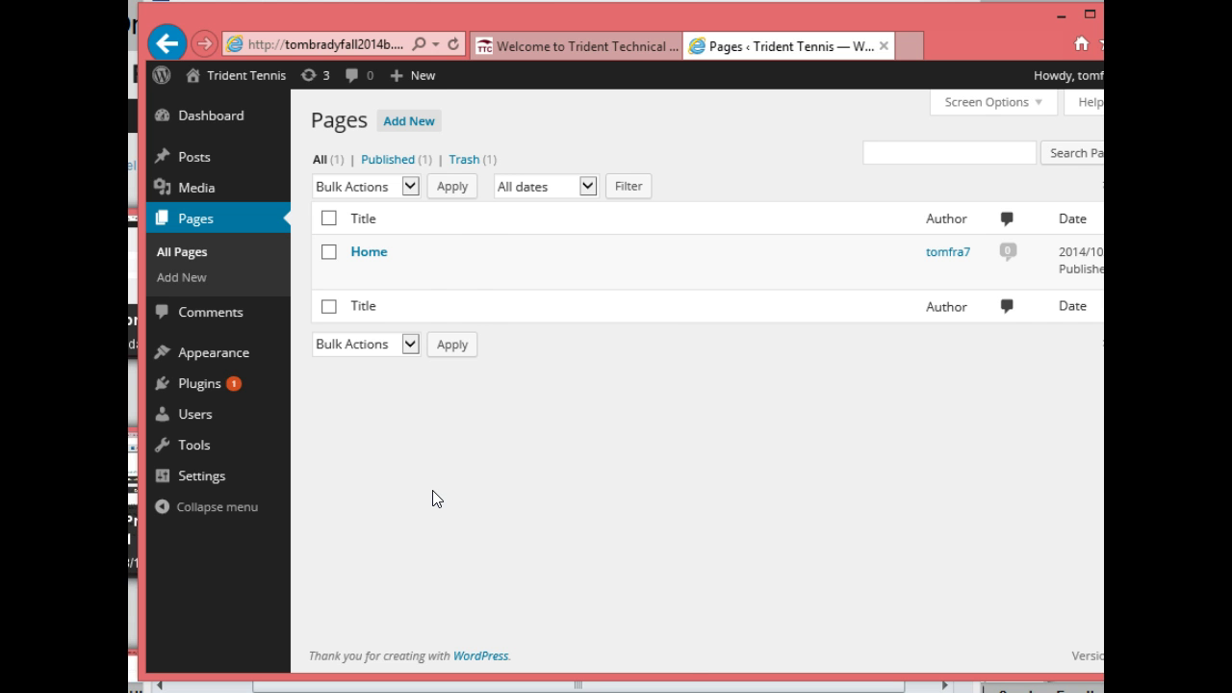
Start a new page for the Trident Tennis site
click(411, 123)
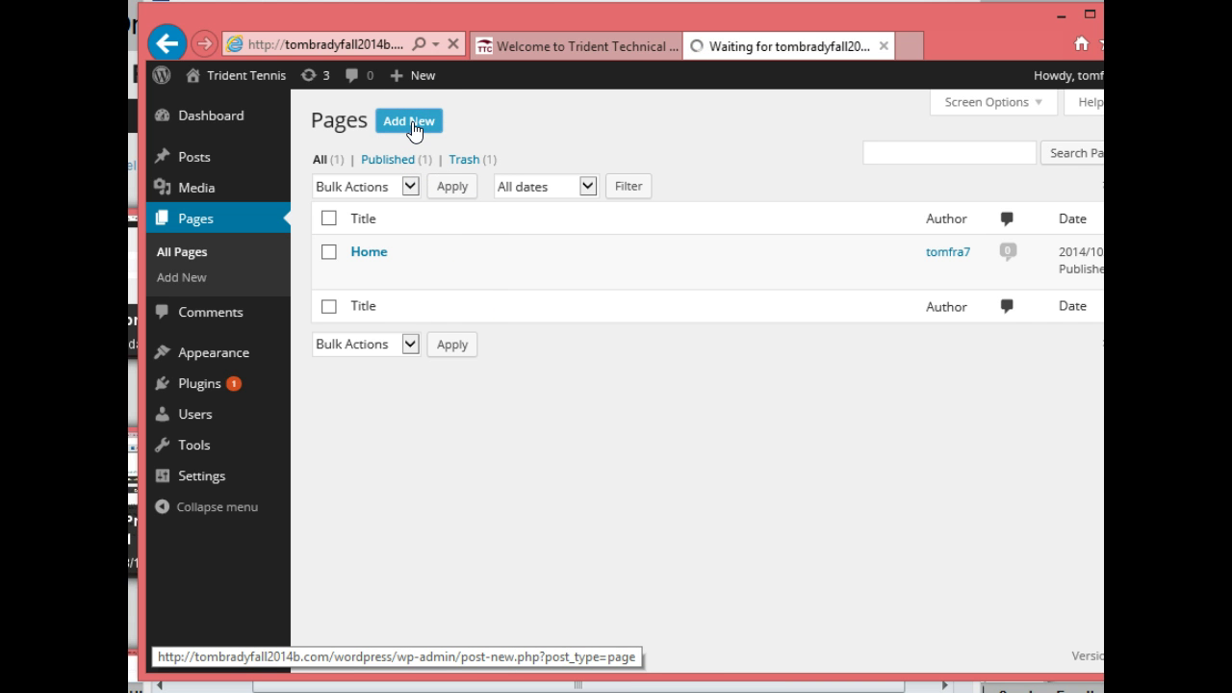
click(468, 558)
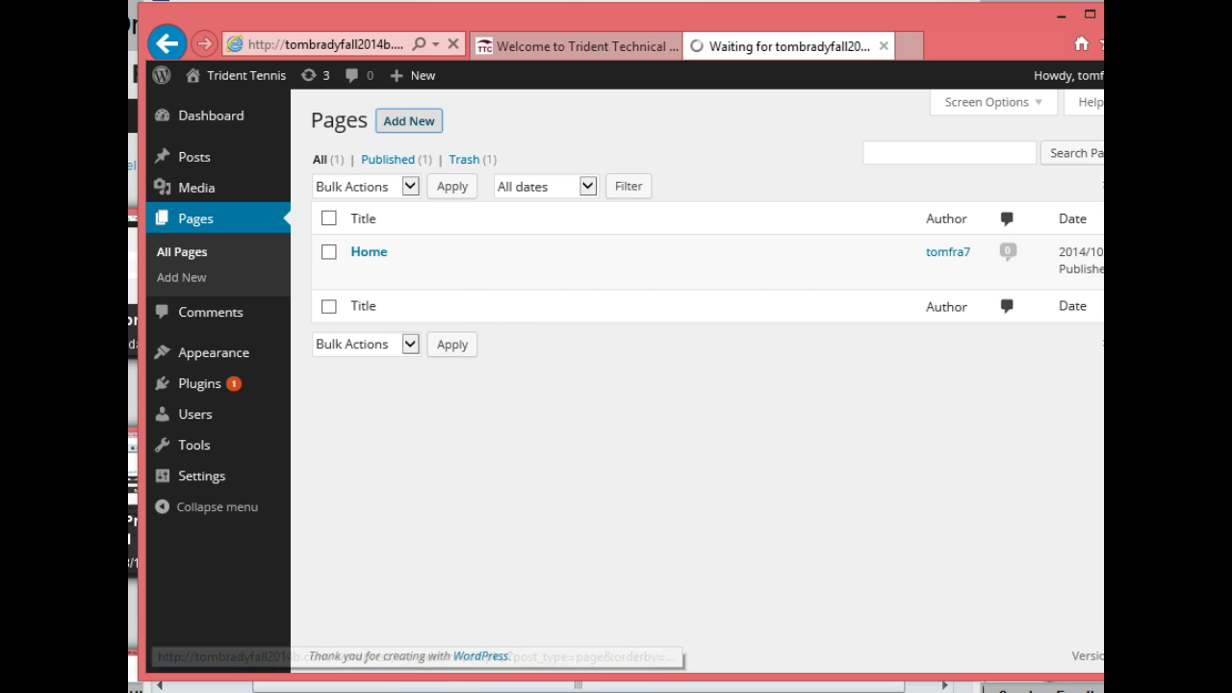
Switch to the Word document and copy the large "Academy Program" heading
key(alt+Tab)
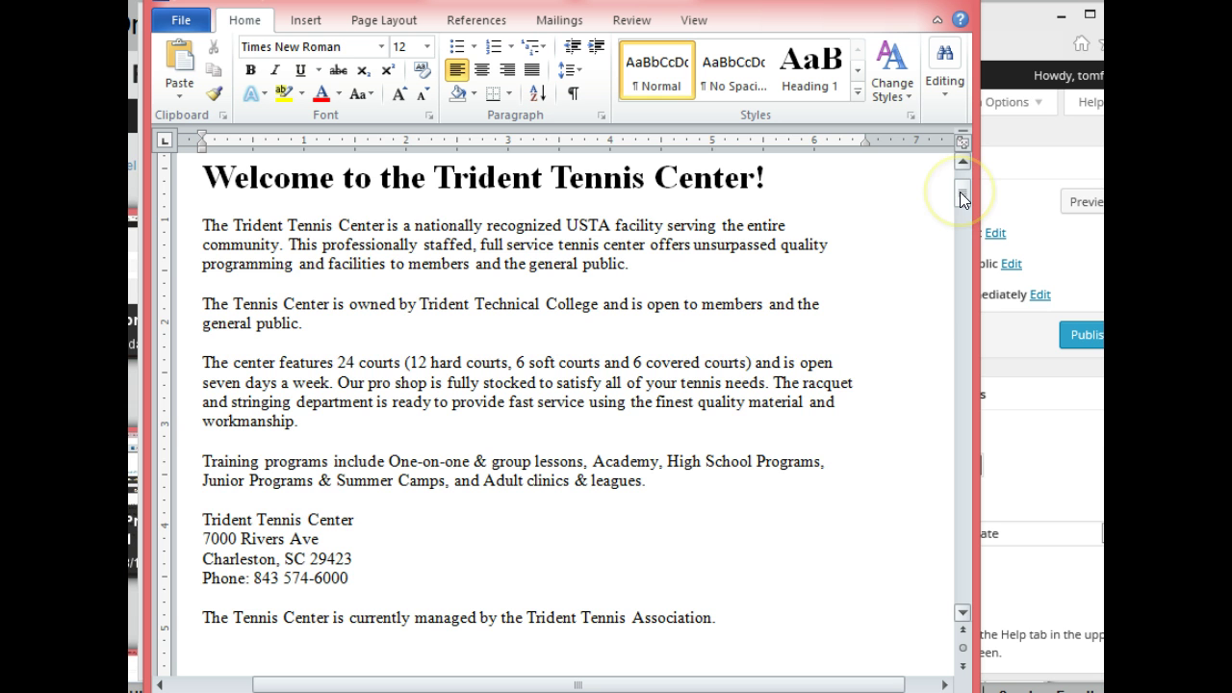
drag(960, 192, 954, 253)
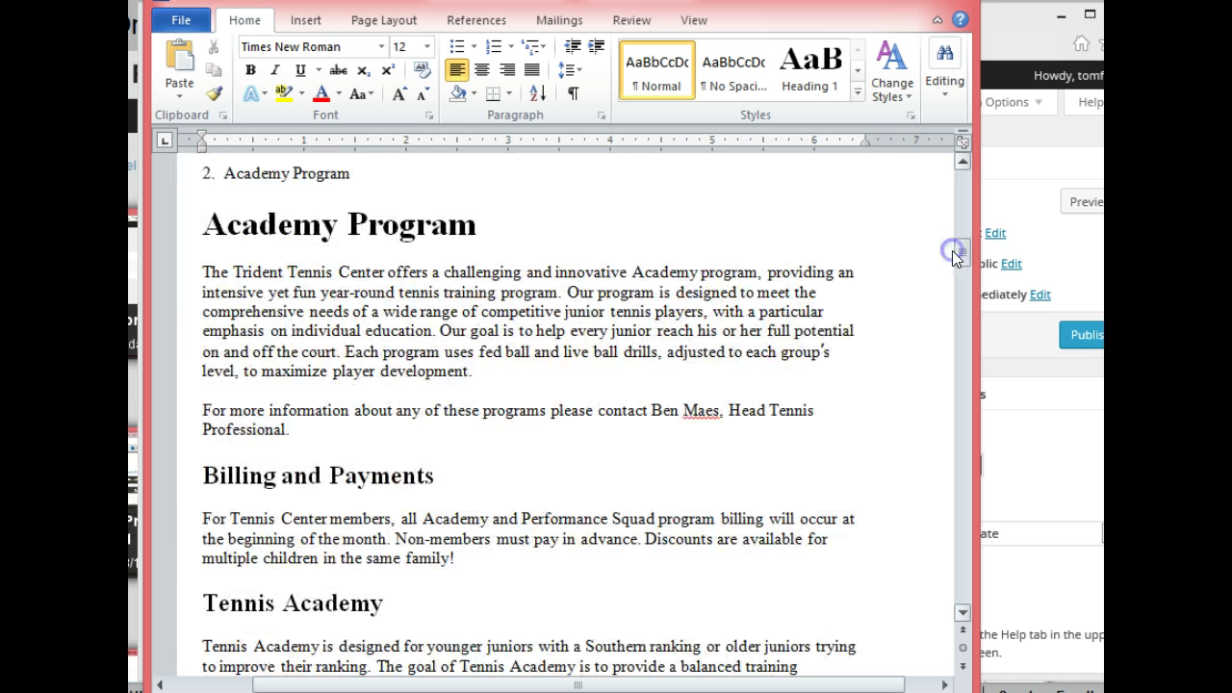
click(475, 224)
drag(475, 225, 306, 235)
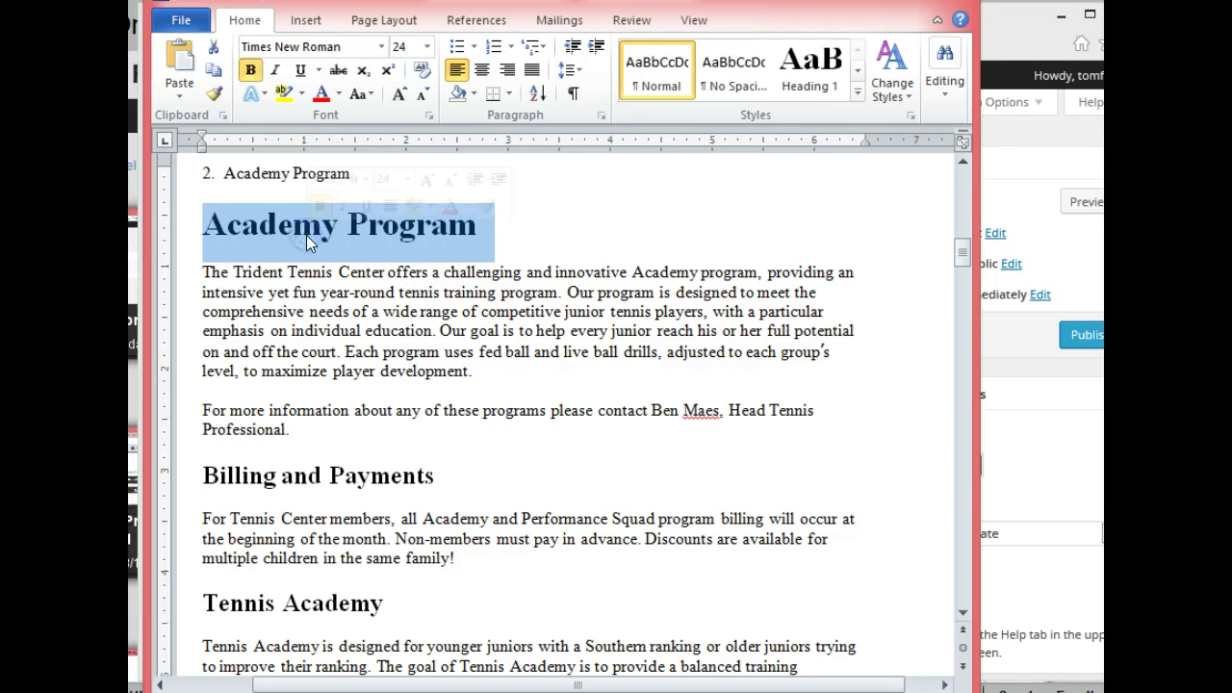
key(ctrl+a)
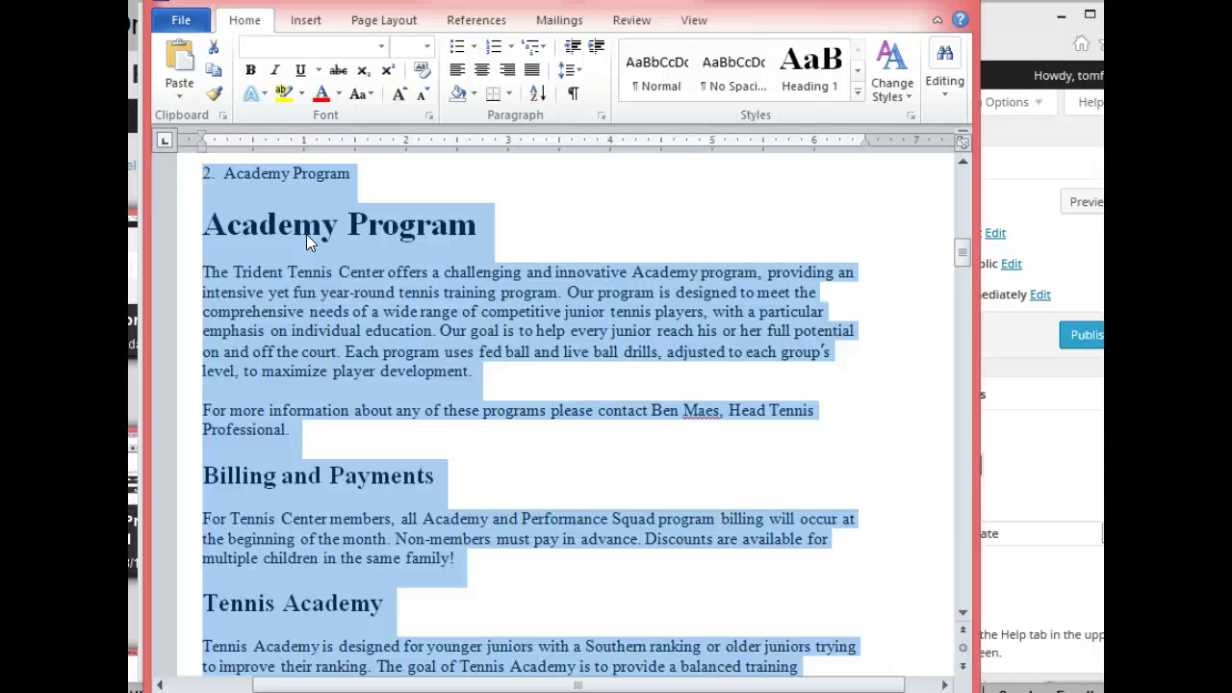
double_click(306, 234)
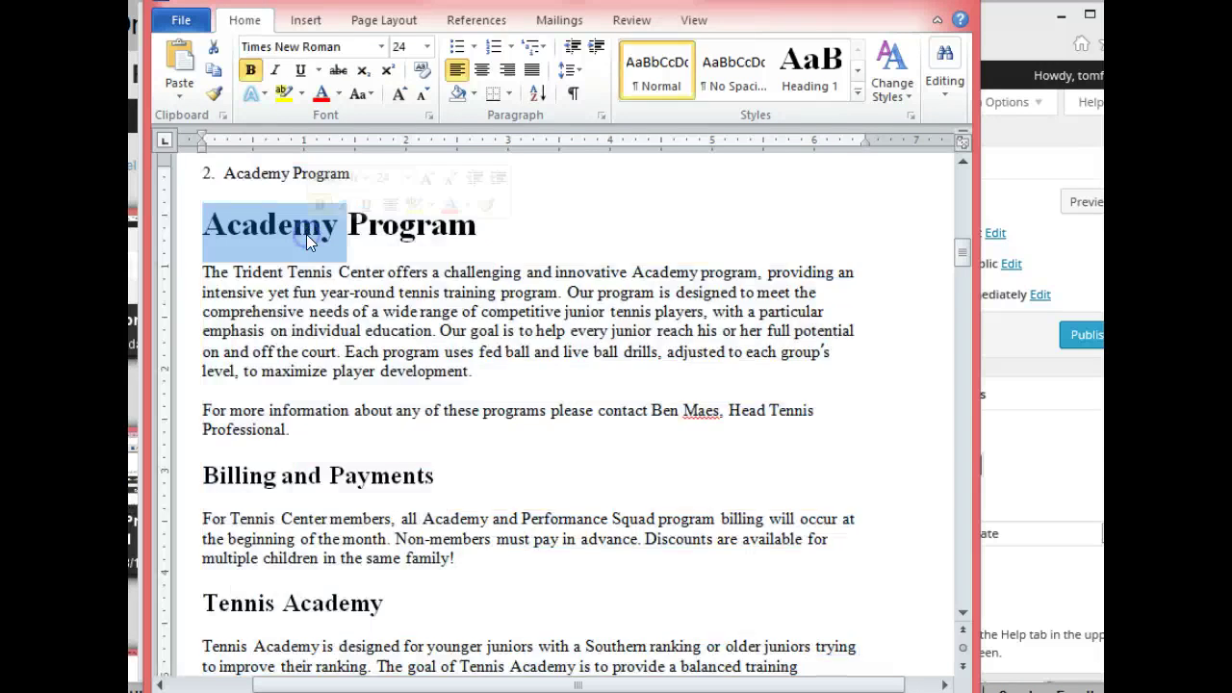
triple_click(474, 229)
key(ctrl+c)
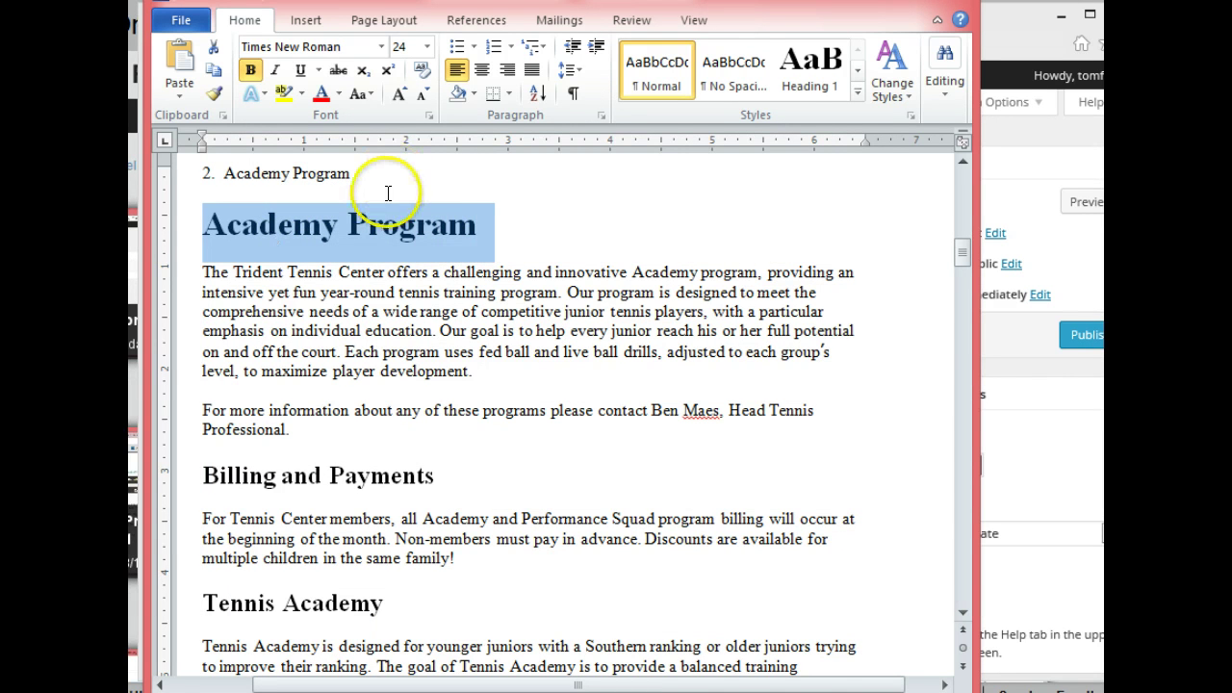
Return to WordPress in the browser and paste "Academy Program" as the new page's title
click(1066, 254)
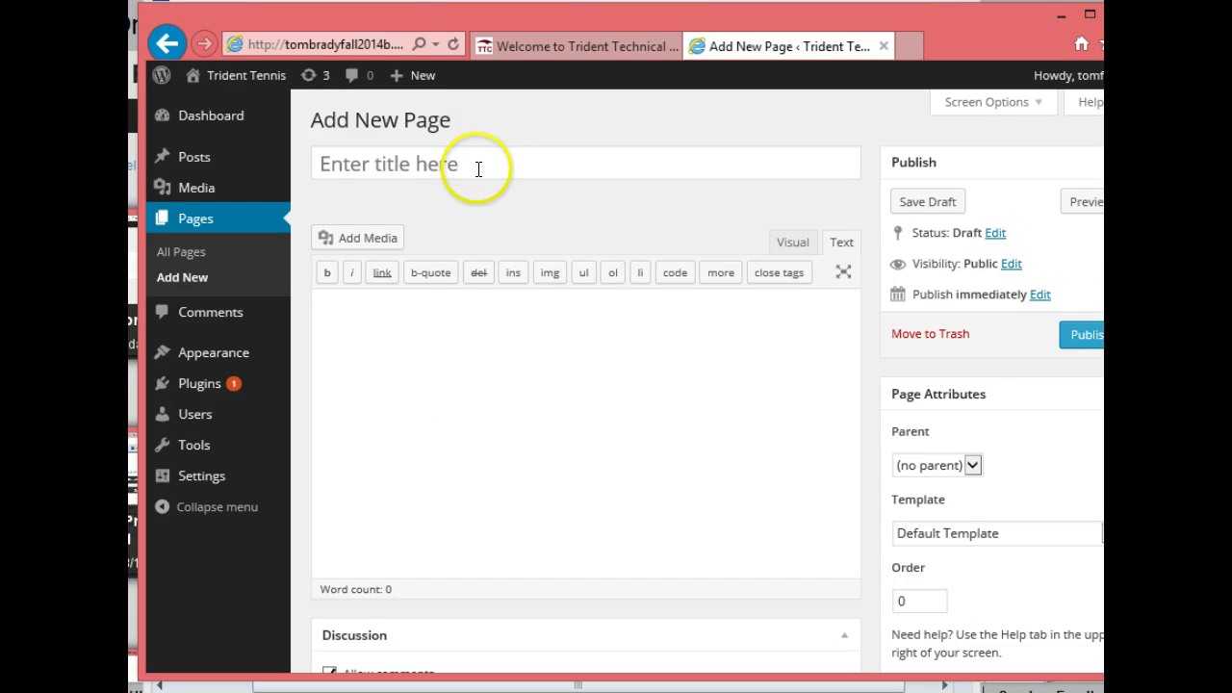
click(295, 173)
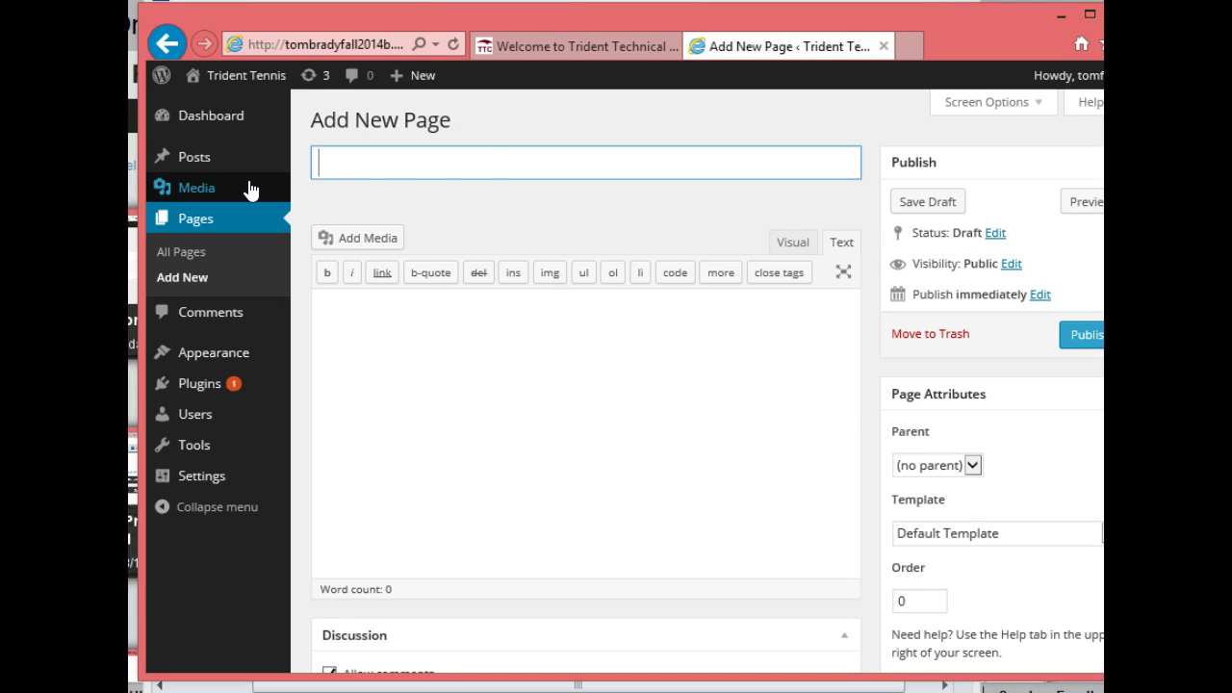
key(ctrl+v)
click(363, 347)
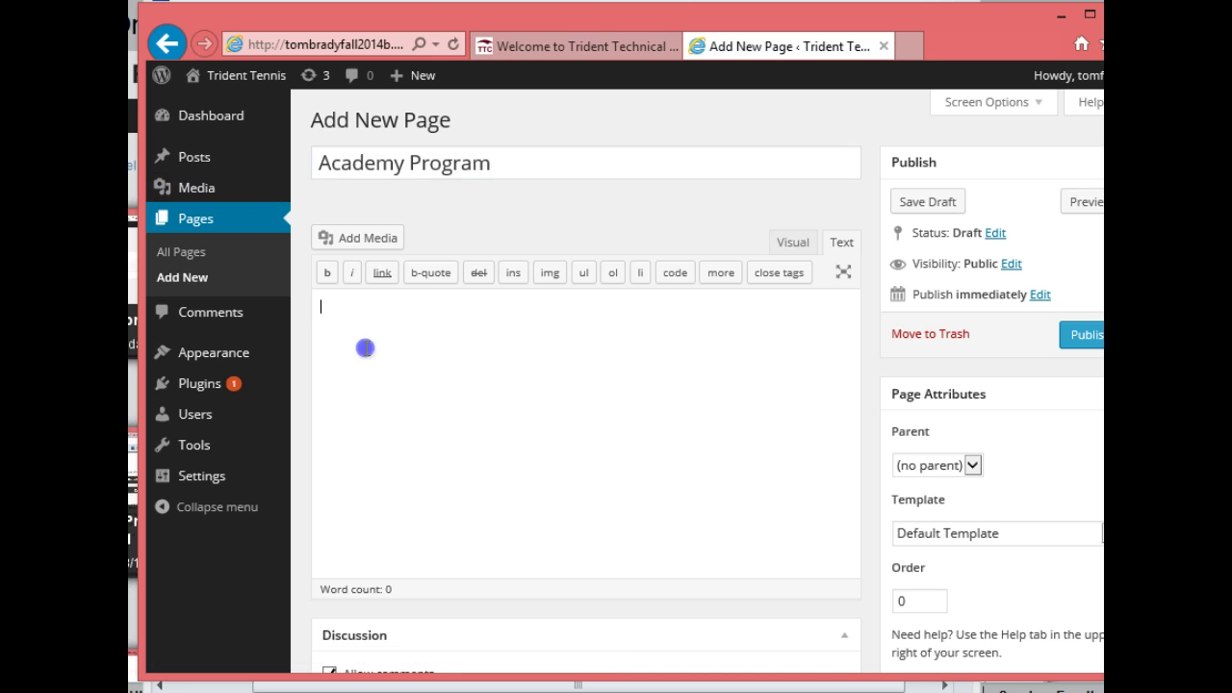
Switch to Word and copy all text below the "Academy Program" heading, through the Non-Members cost line
key(alt+Tab)
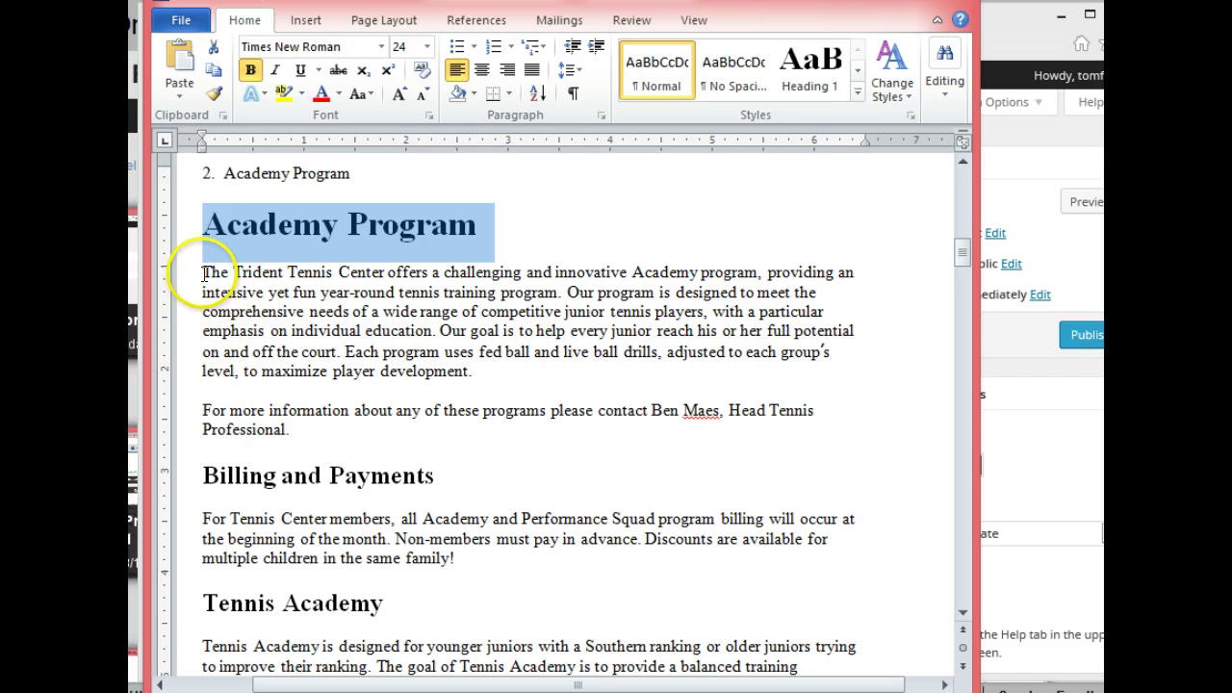
drag(202, 271, 653, 439)
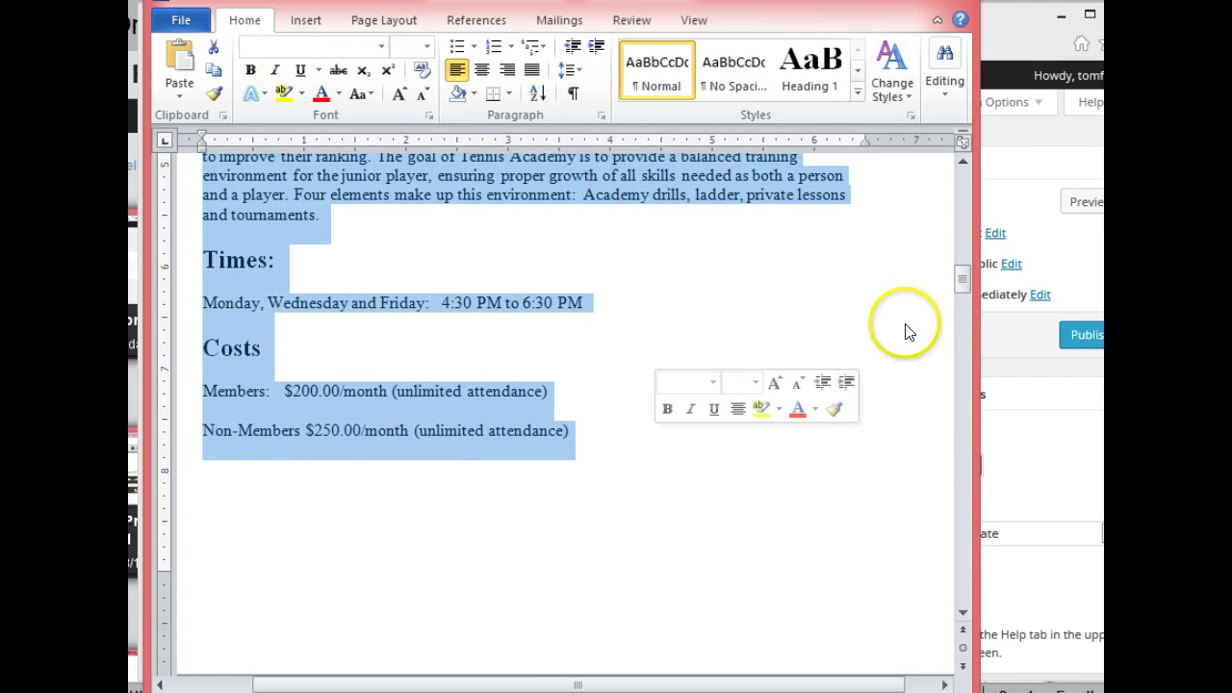
mouse_move(966, 274)
mouse_down()
mouse_move(965, 301)
mouse_move(962, 267)
mouse_up()
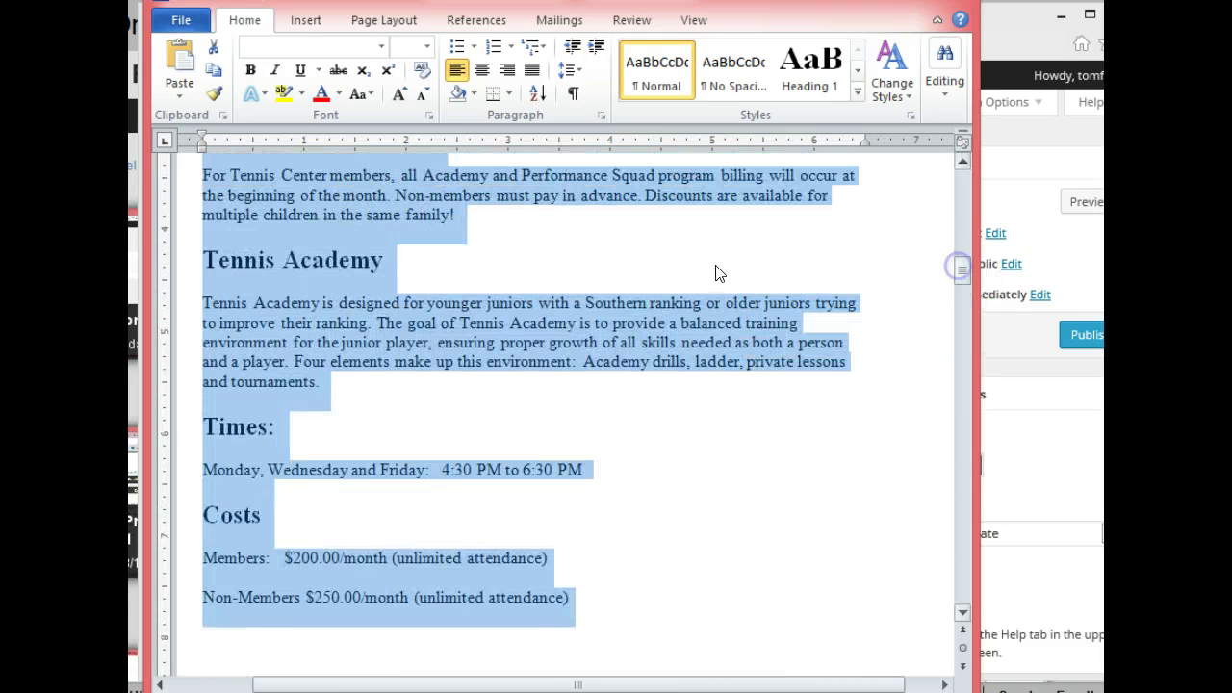
right_click(271, 335)
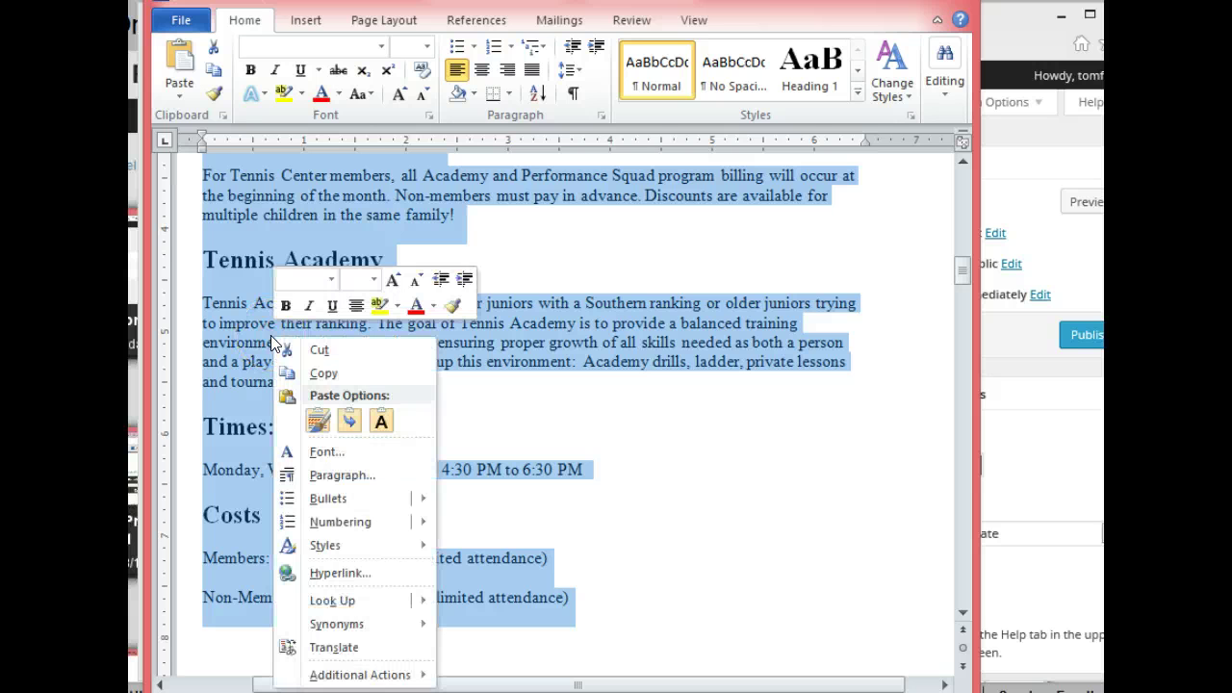
click(323, 372)
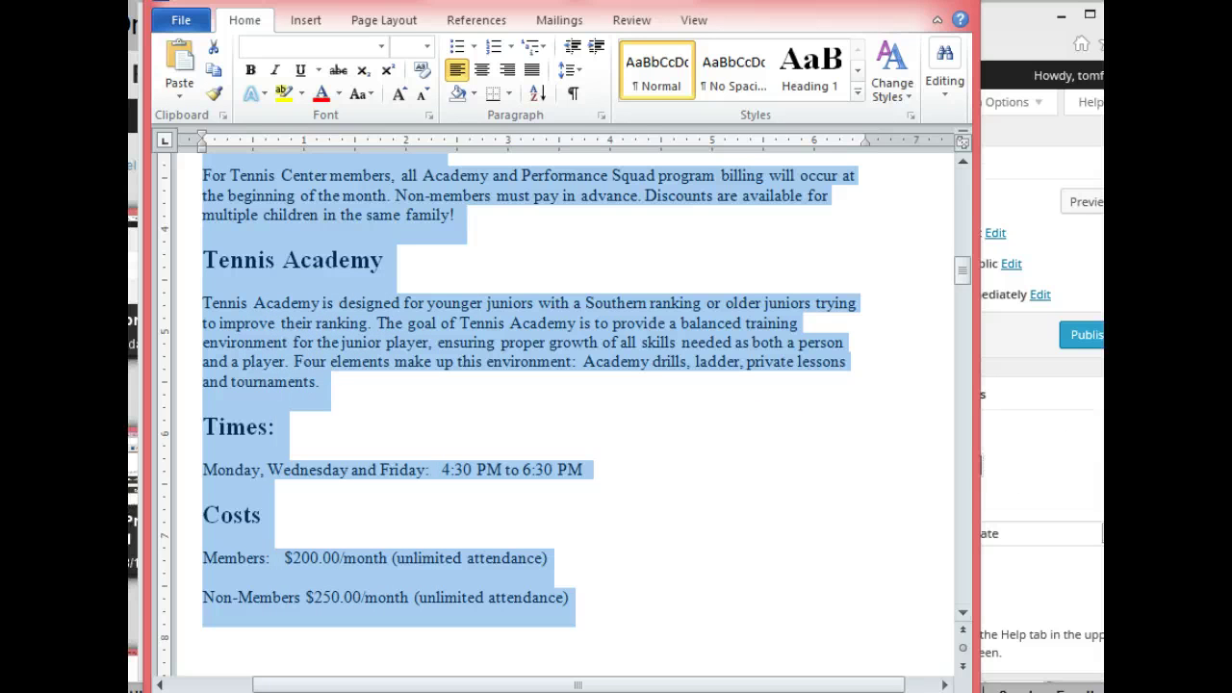
Switch back to WordPress and paste the copied Academy Program text into the page body in the Visual editor
key(alt+Tab)
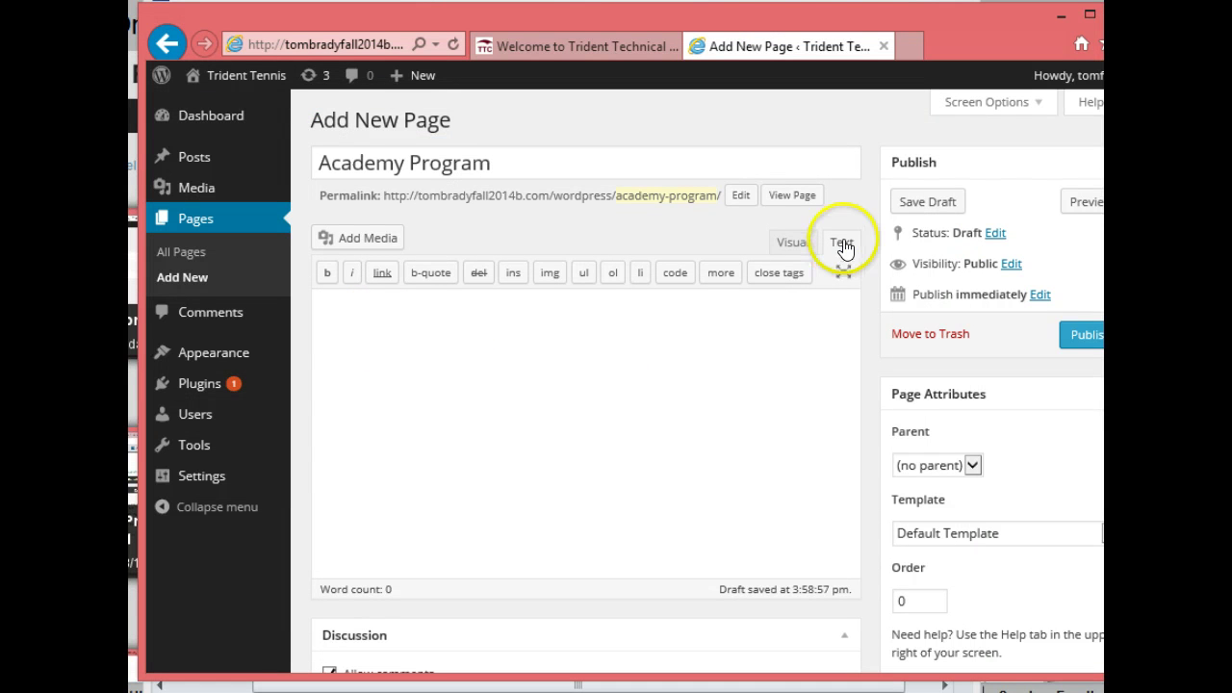
click(793, 245)
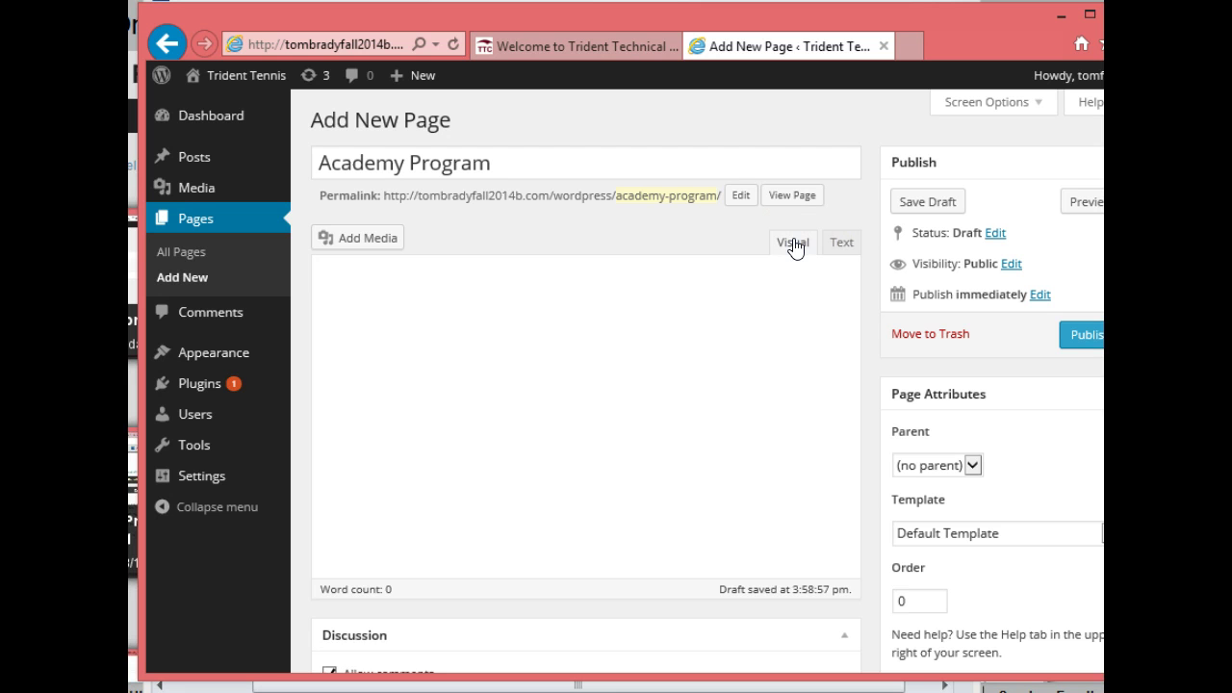
click(512, 323)
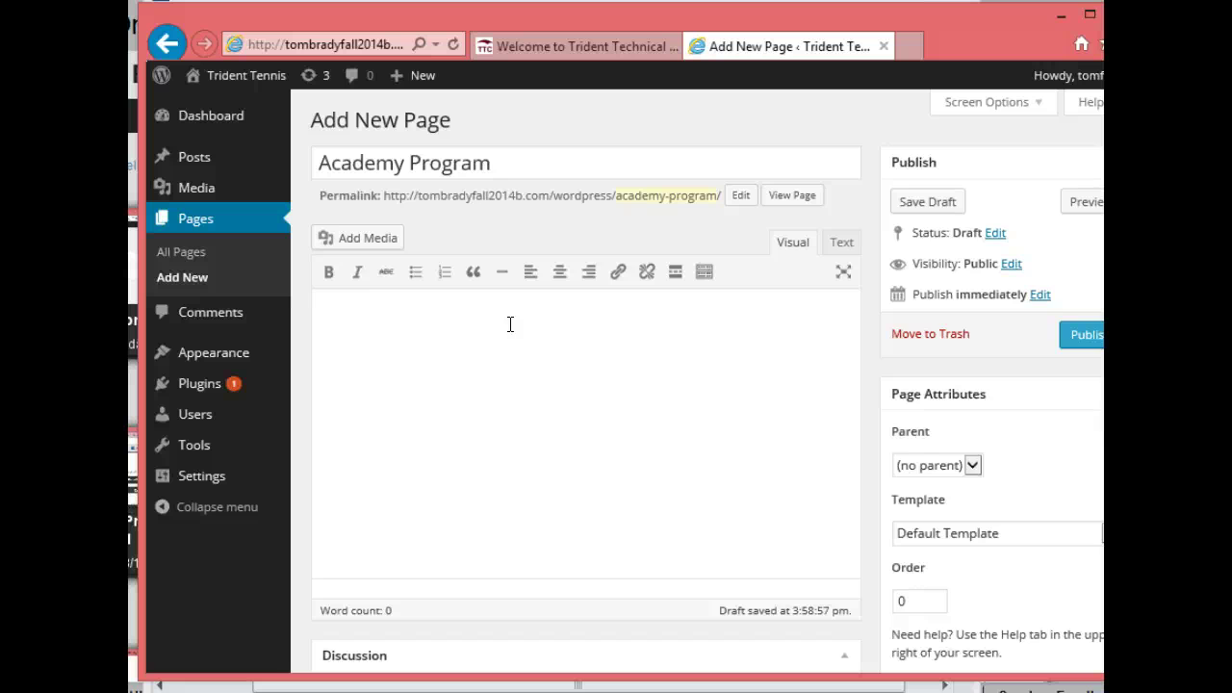
key(ctrl+v)
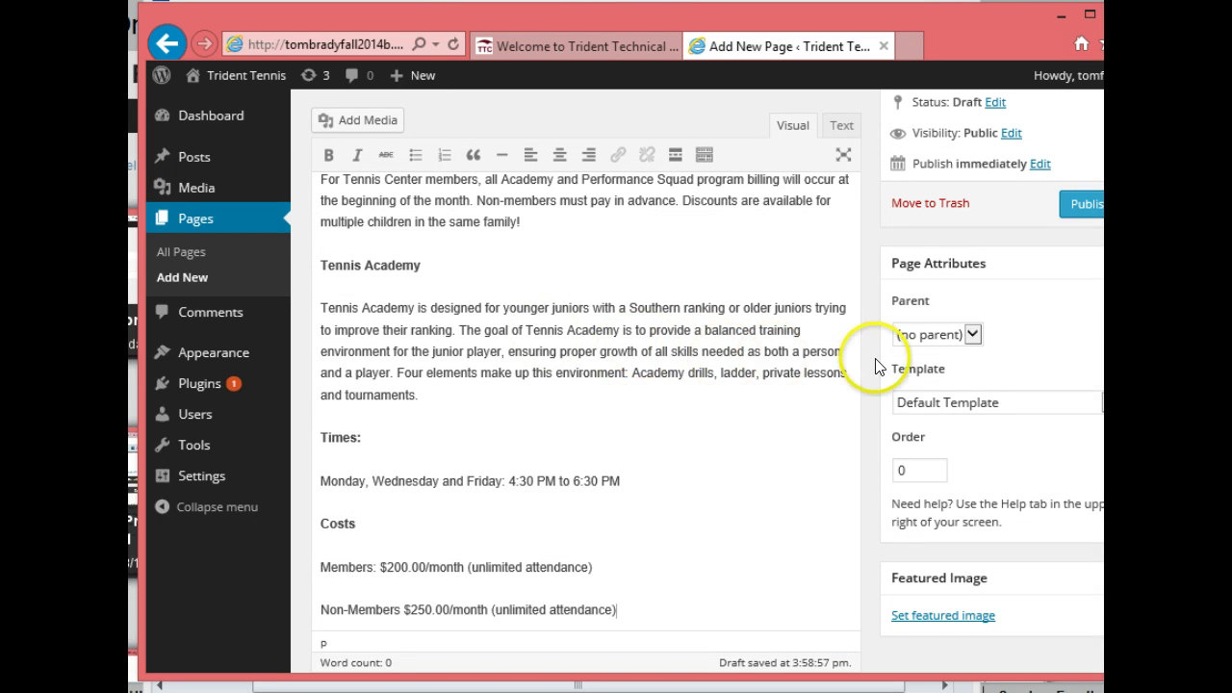
scroll(586, 404, up, 4)
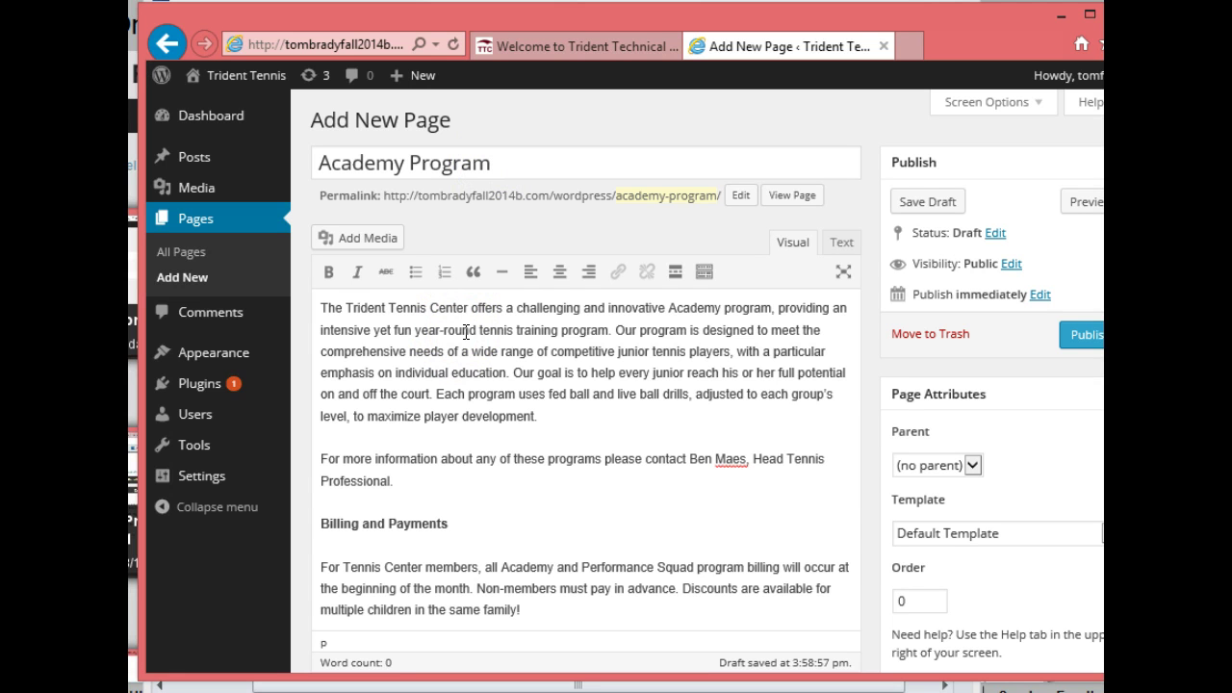
In the Text editor, replace the opening and closing strong tags around "Billing and Payments" with h2 tags
click(837, 243)
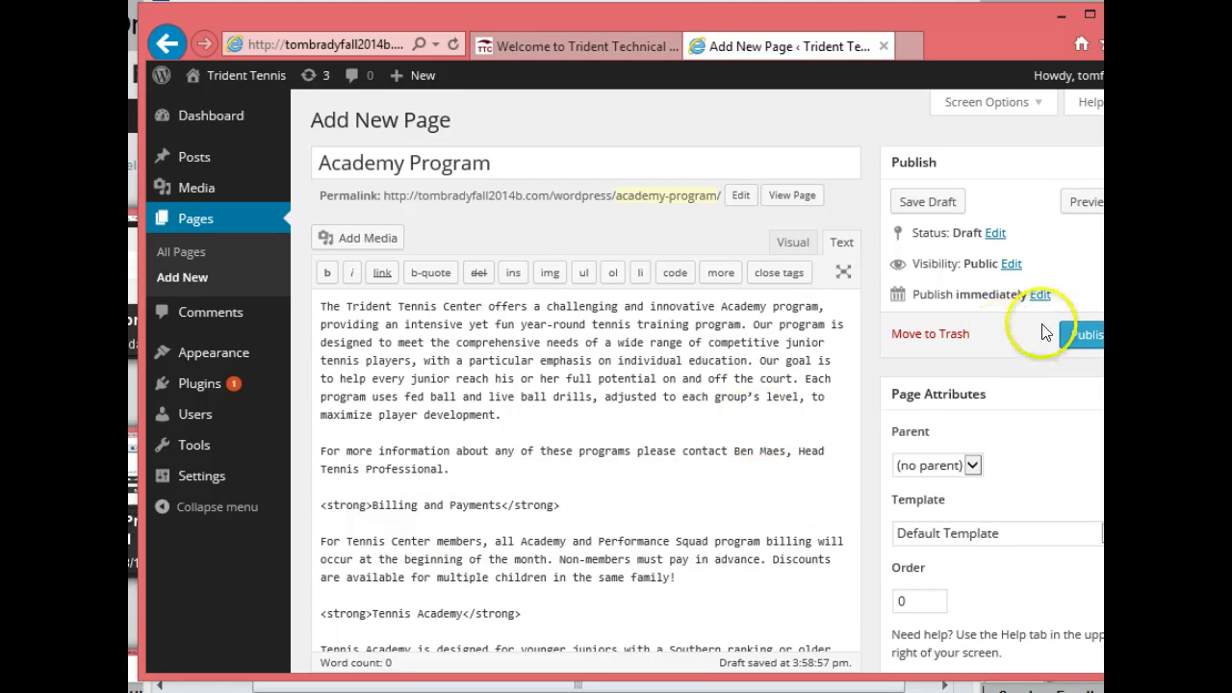
scroll(1047, 332, down, 3)
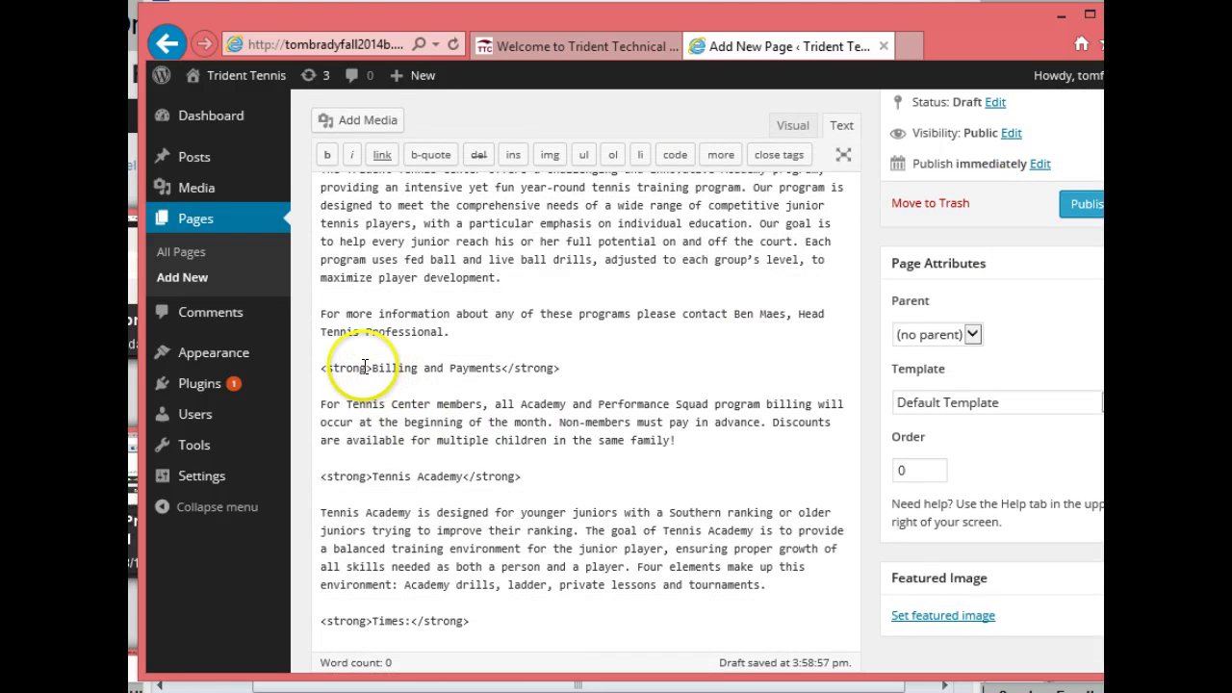
drag(366, 367, 326, 368)
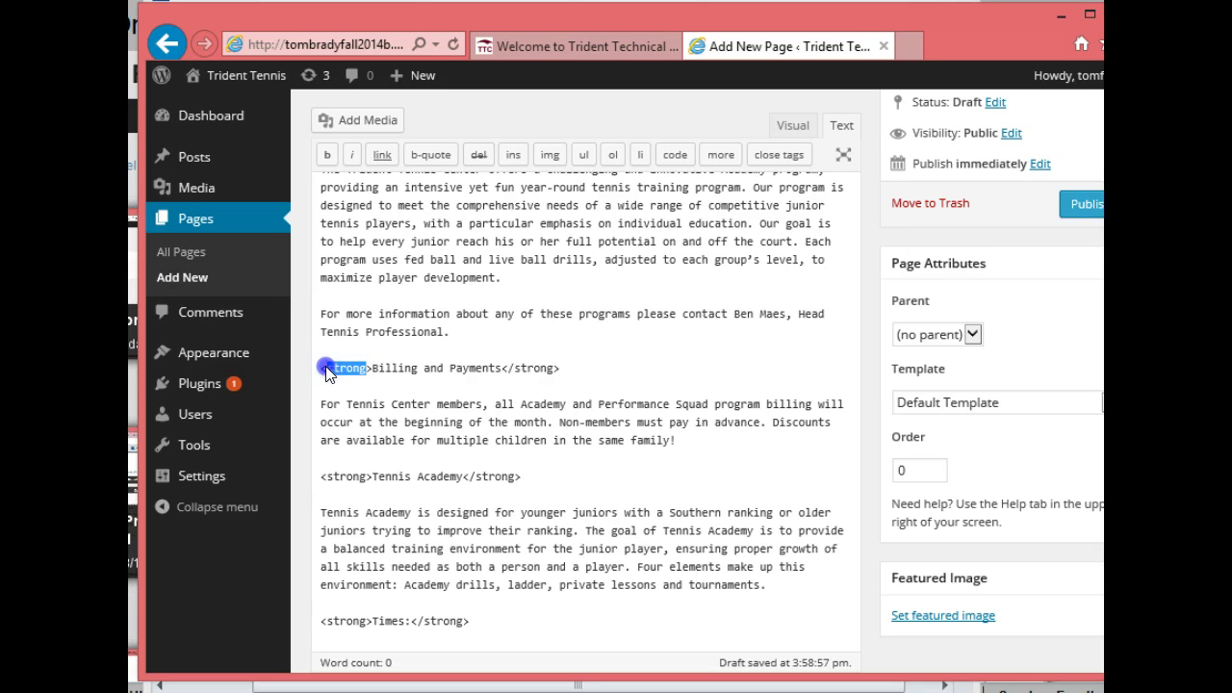
text(h2)
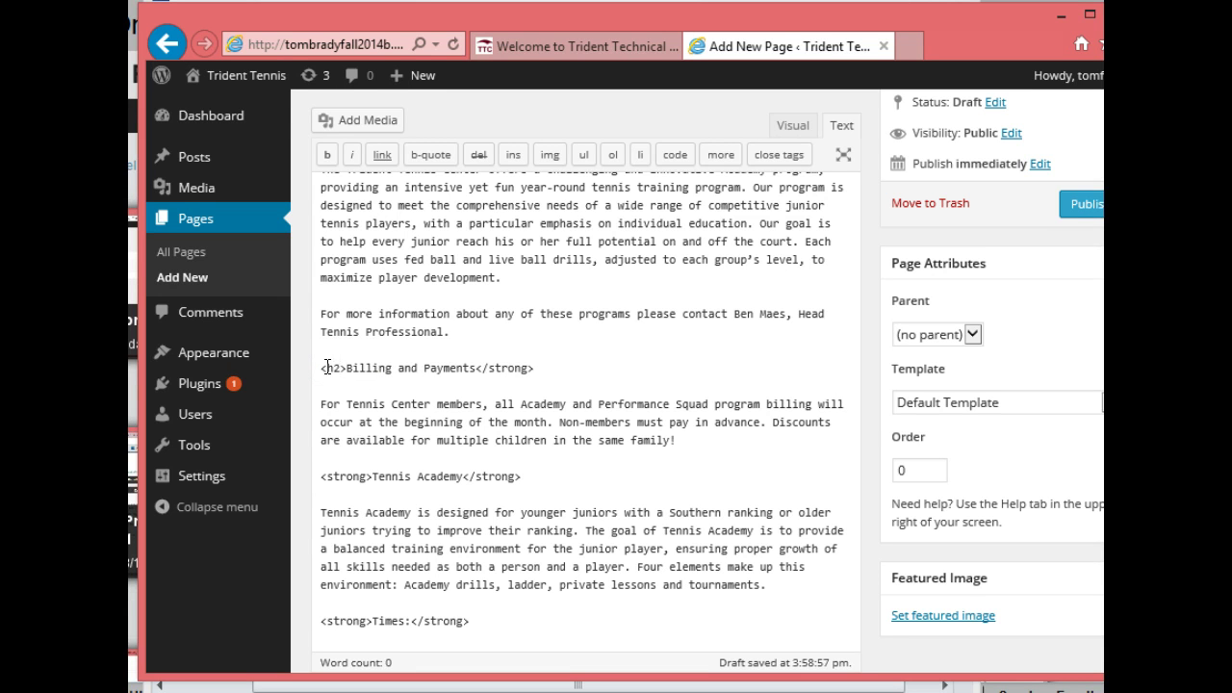
drag(527, 368, 486, 368)
click(487, 368)
text(h2)
key(Delete)
key(Delete)
key(Delete)
key(Delete)
key(Delete)
key(Delete)
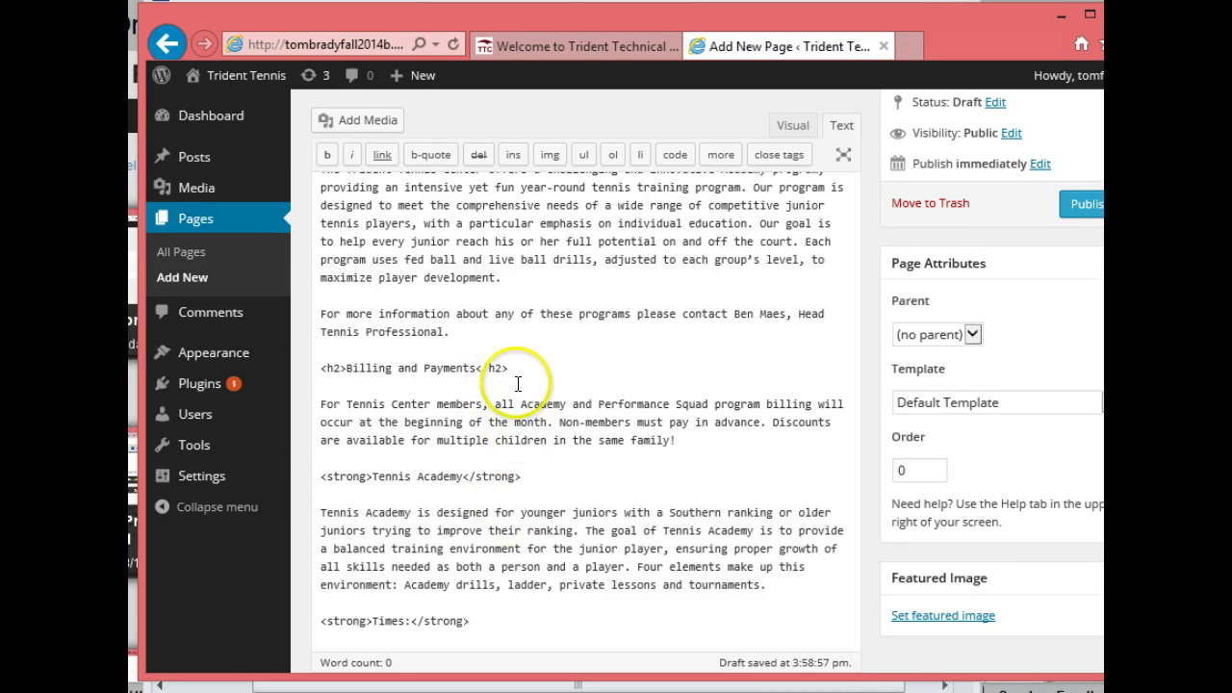
Copy the closing </h2> tag and replace the closing strong tags after "Tennis Academy" and "Times:" with it
click(509, 367)
drag(509, 367, 479, 367)
key(ctrl+c)
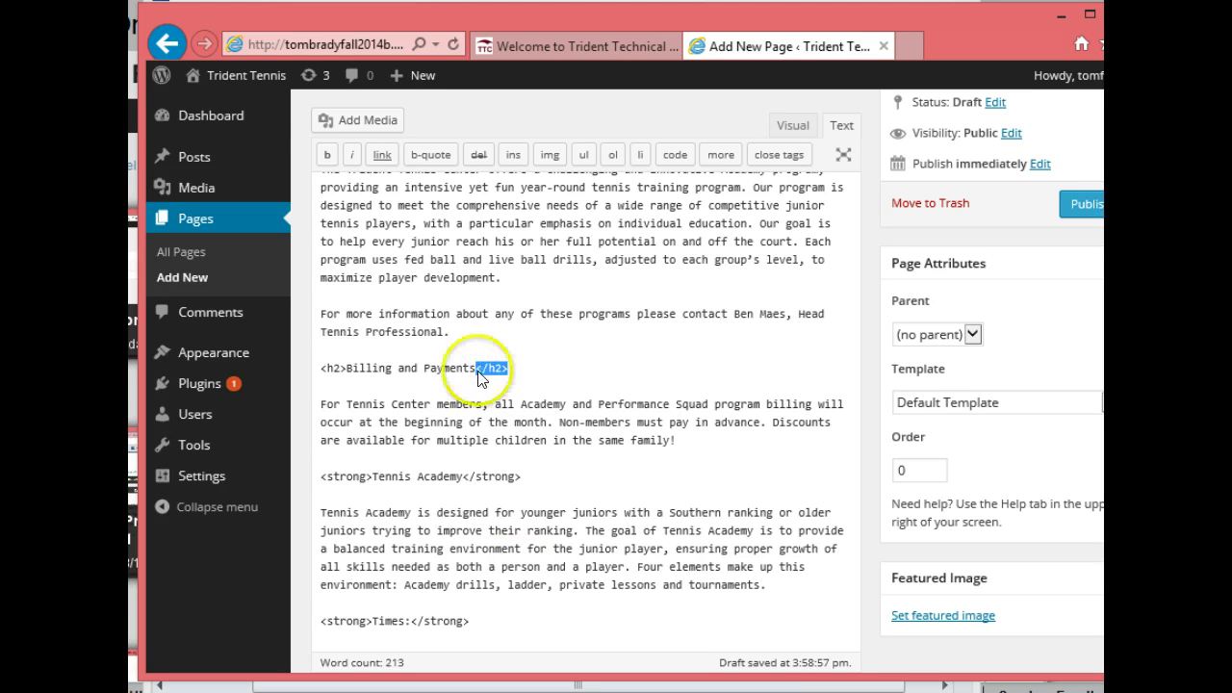
drag(519, 476, 465, 475)
key(ctrl+v)
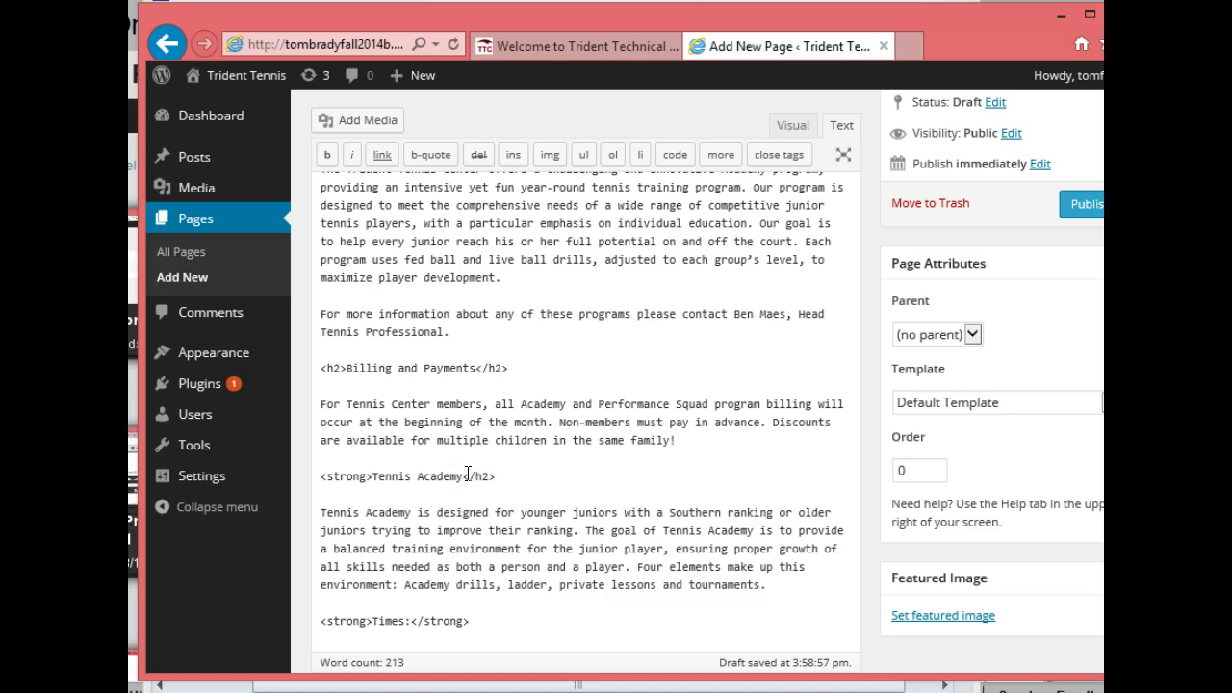
drag(468, 621, 416, 623)
text(</h2>)
click(417, 621)
key(BackSpace)
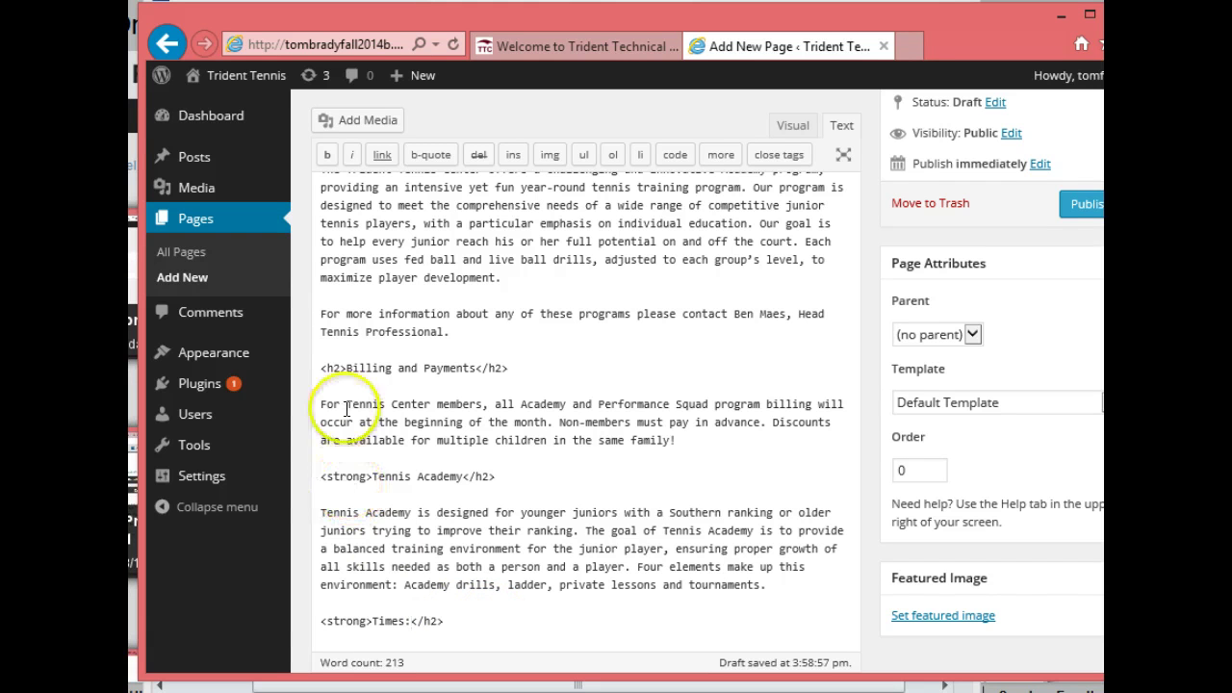
Replace the opening strong tags before "Tennis Academy" and "Times:" with the copied </h2> tag
drag(322, 368, 346, 368)
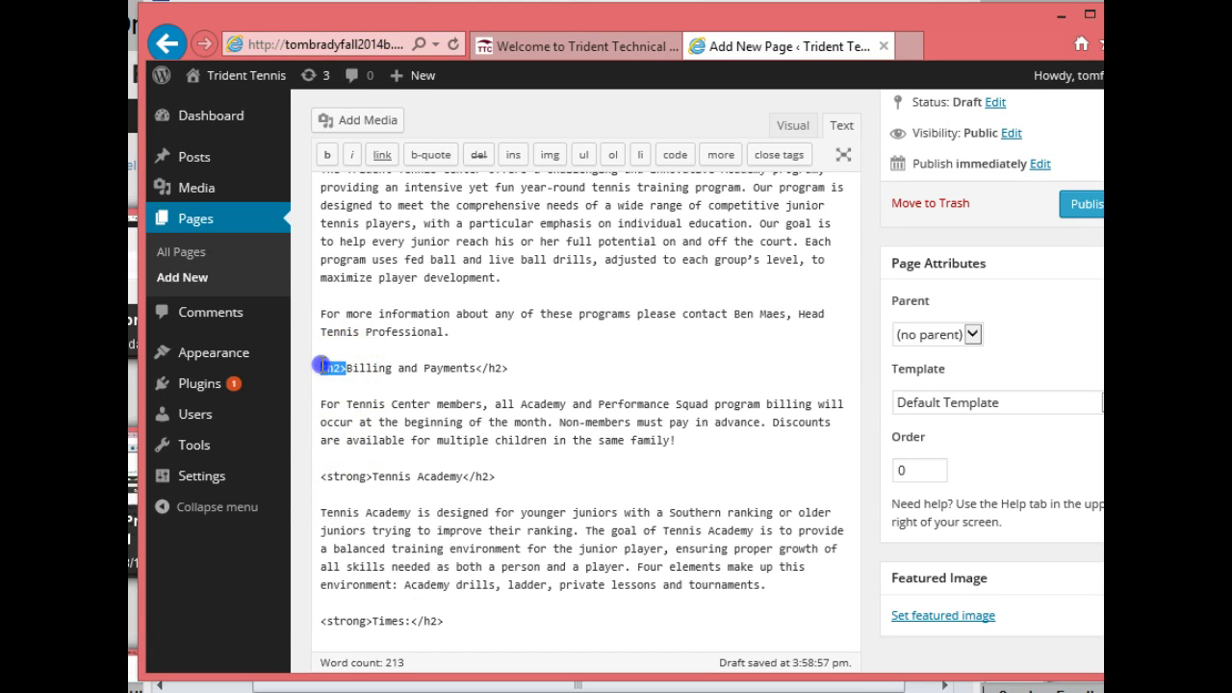
click(322, 368)
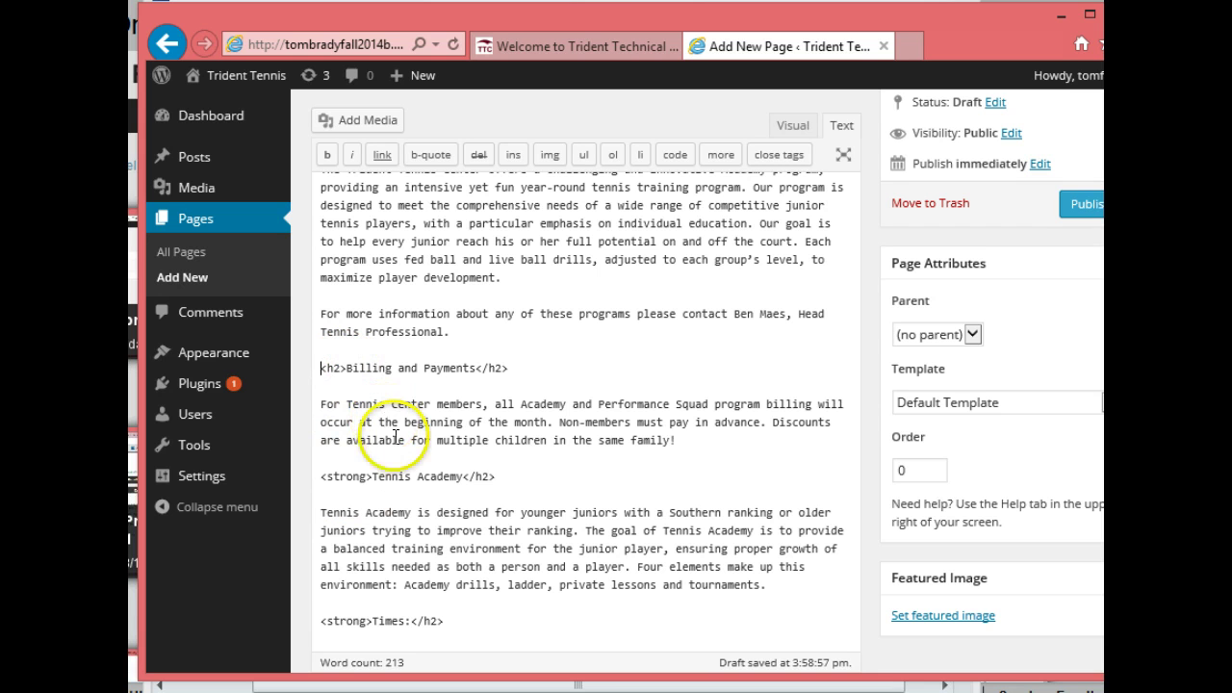
drag(374, 476, 311, 476)
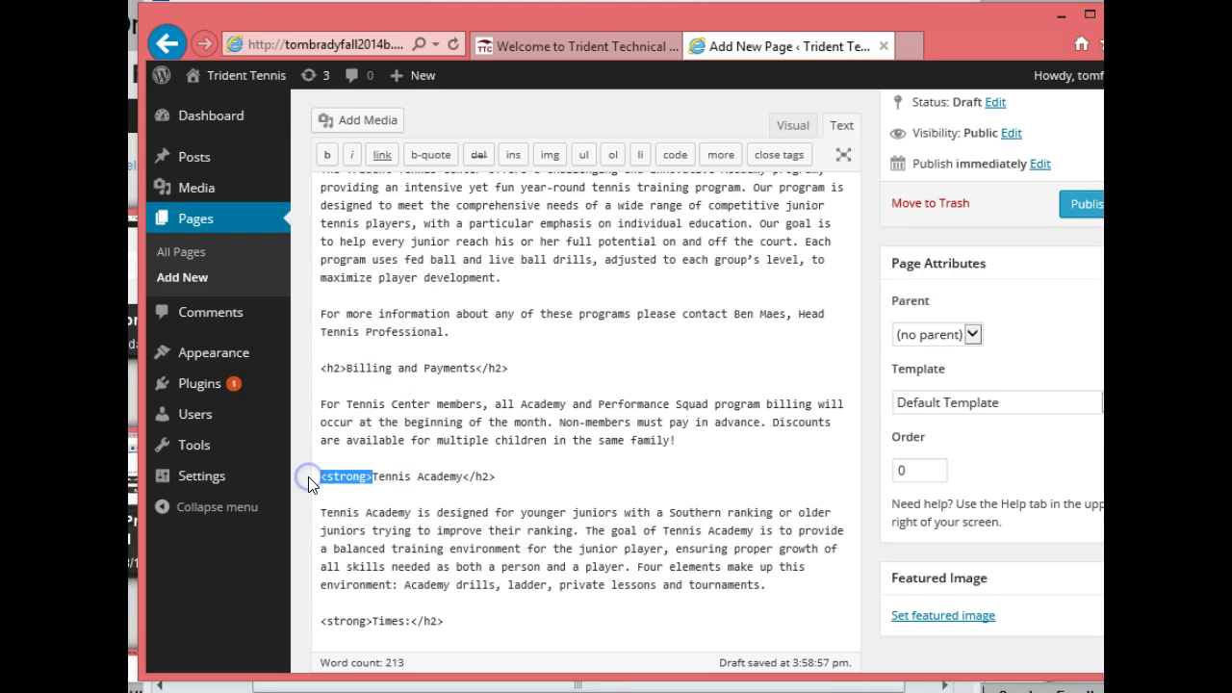
key(ctrl+v)
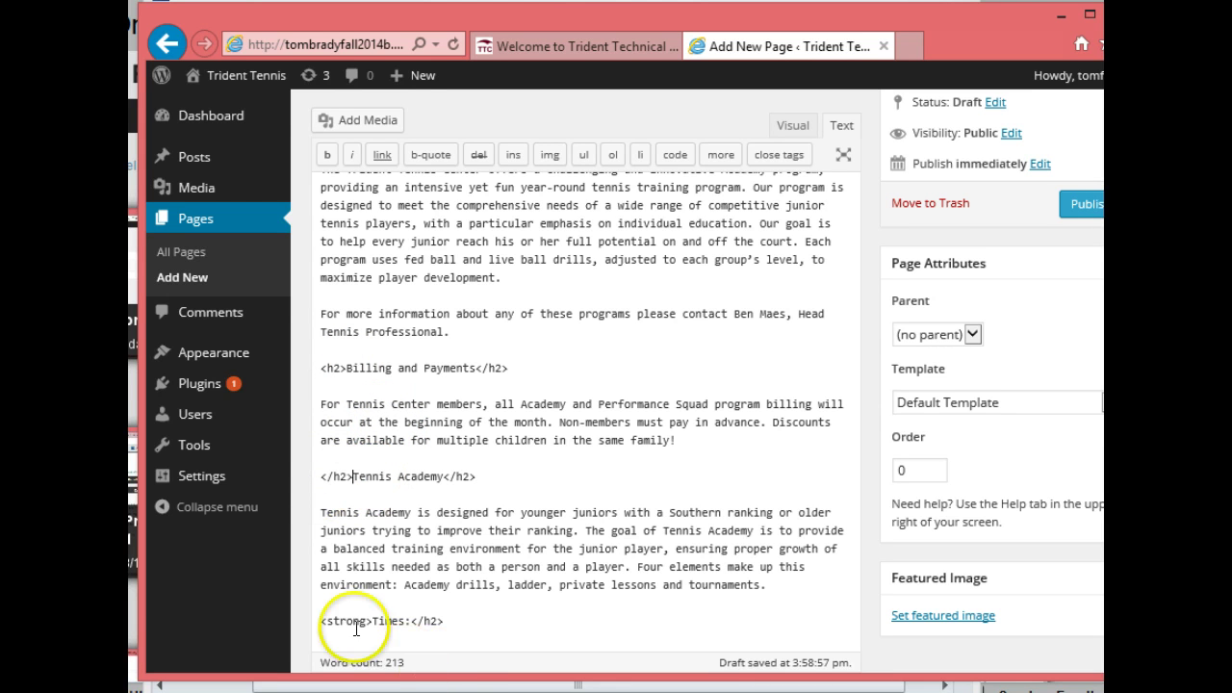
drag(373, 621, 324, 621)
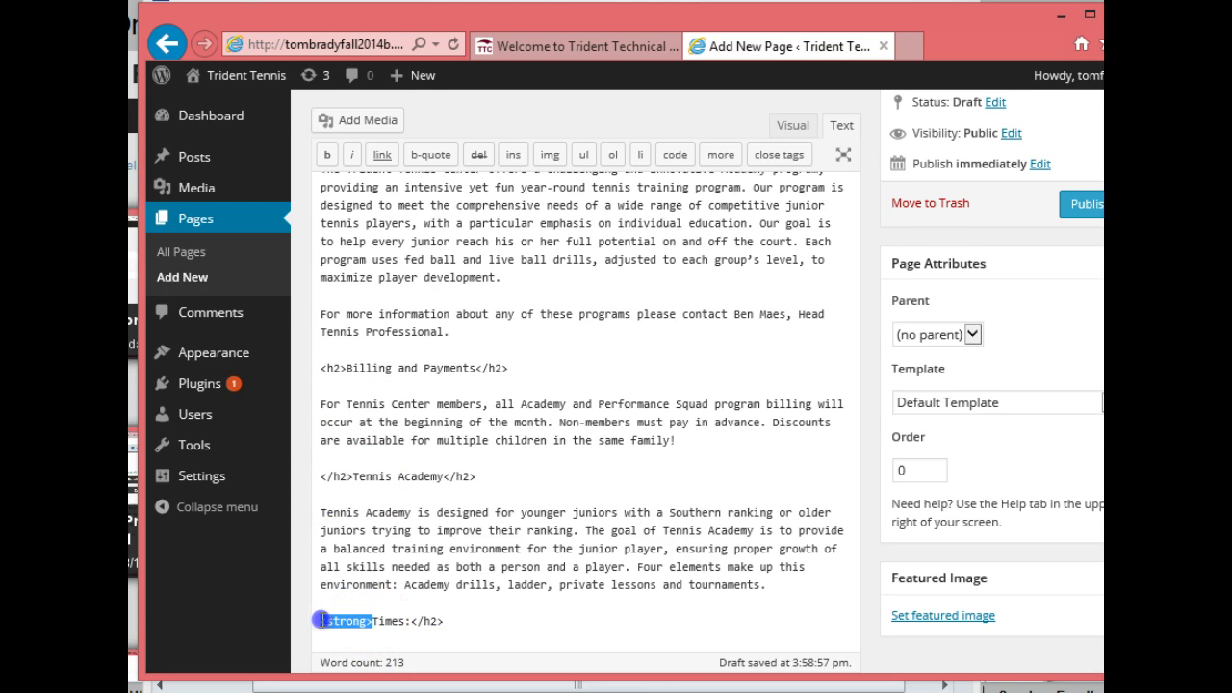
key(ctrl+v)
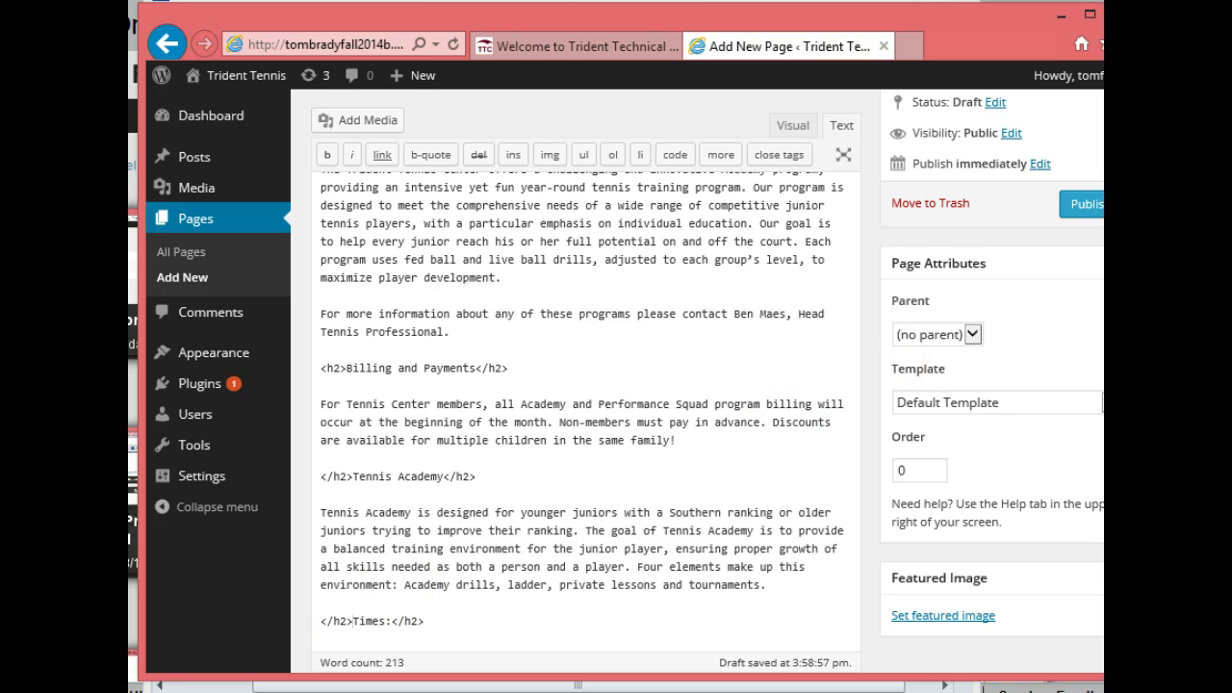
Remove the slash from the opening h2 tags before "Tennis Academy" and "Times:" so both read <h2>
click(333, 476)
key(BackSpace)
click(330, 621)
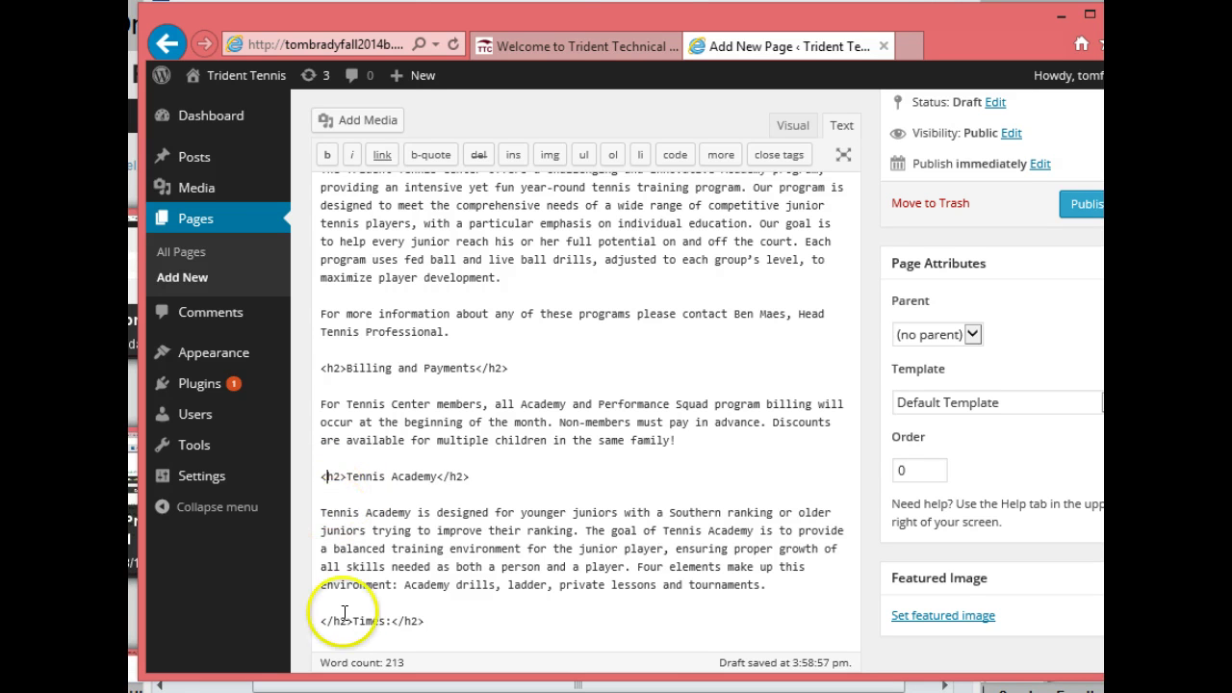
key(BackSpace)
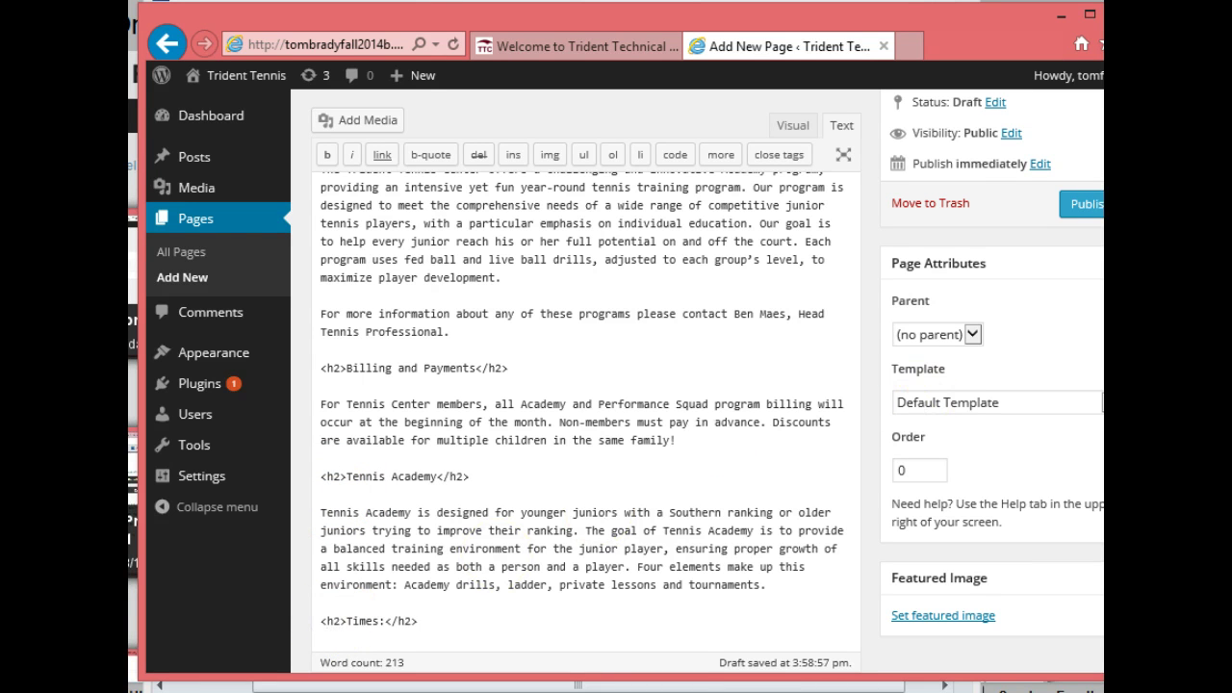
Replace the strong tags around "Costs" with the copied </h2> tag and remove the slash from the opening one
scroll(585, 414, down, 5)
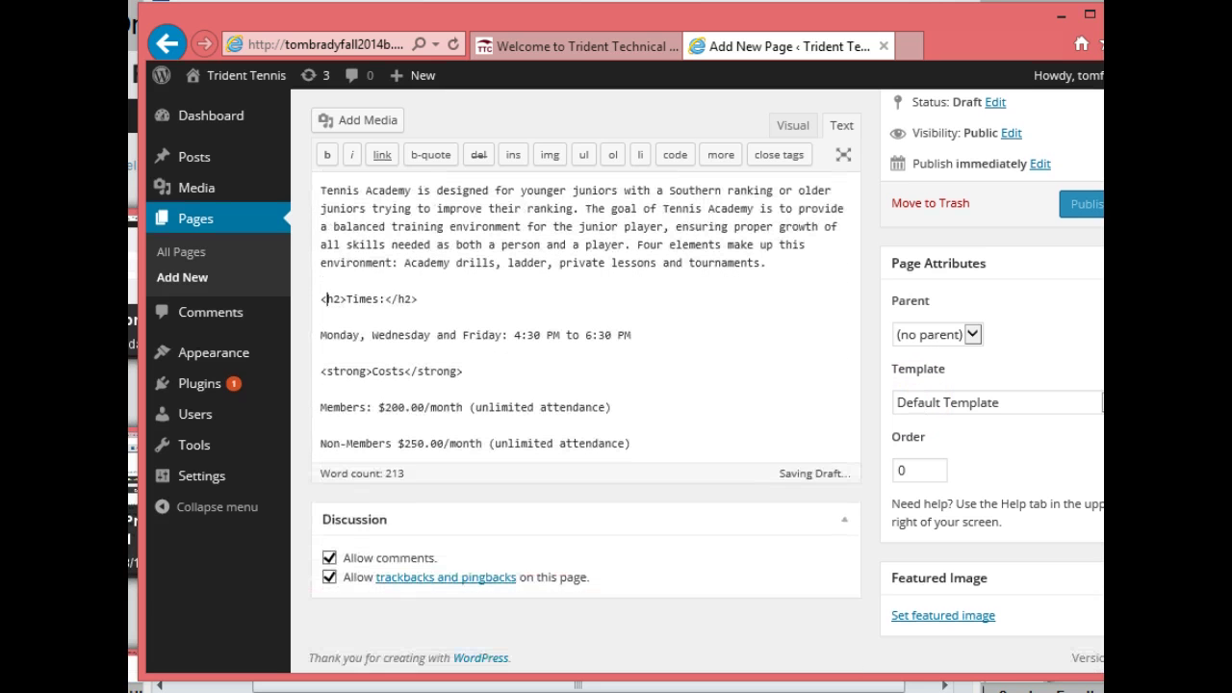
click(327, 356)
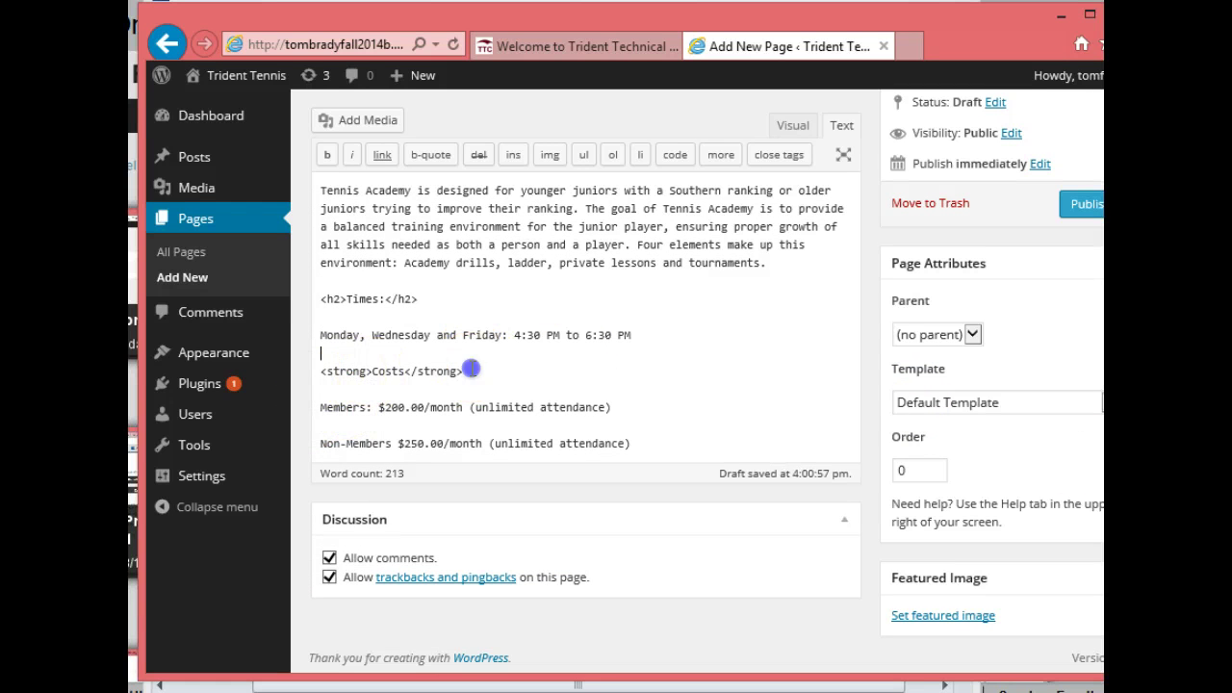
drag(471, 371, 410, 372)
text(</h2>)
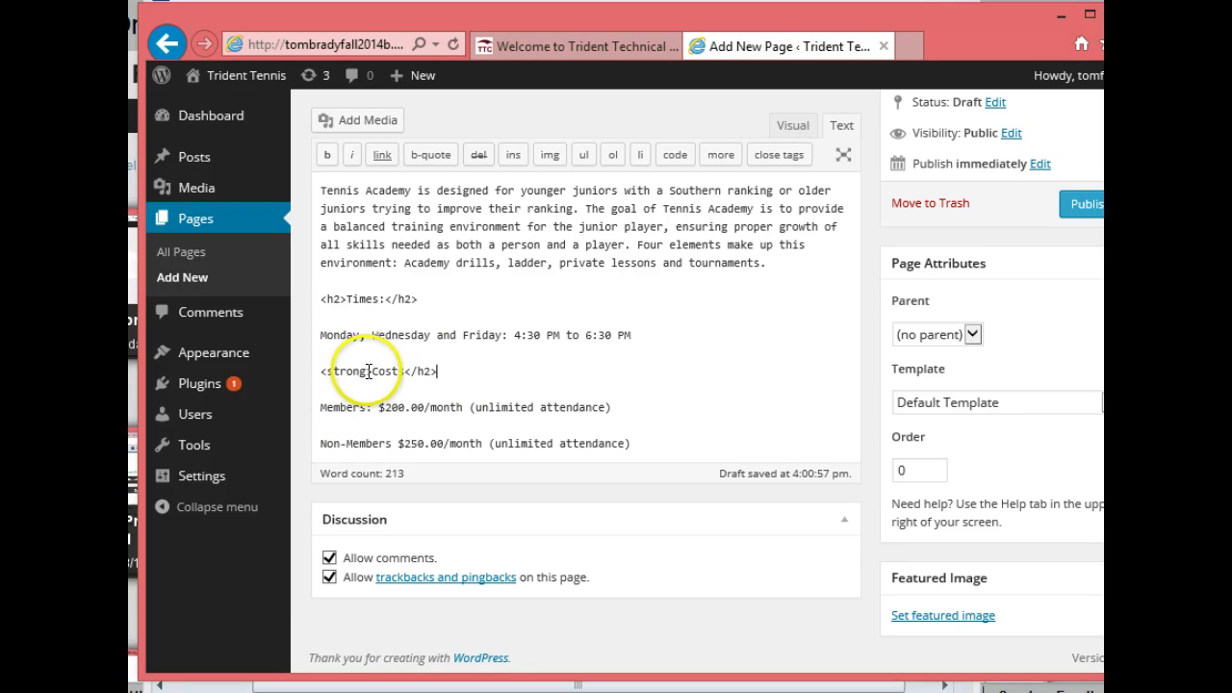
drag(369, 372, 334, 372)
text(</h2>)
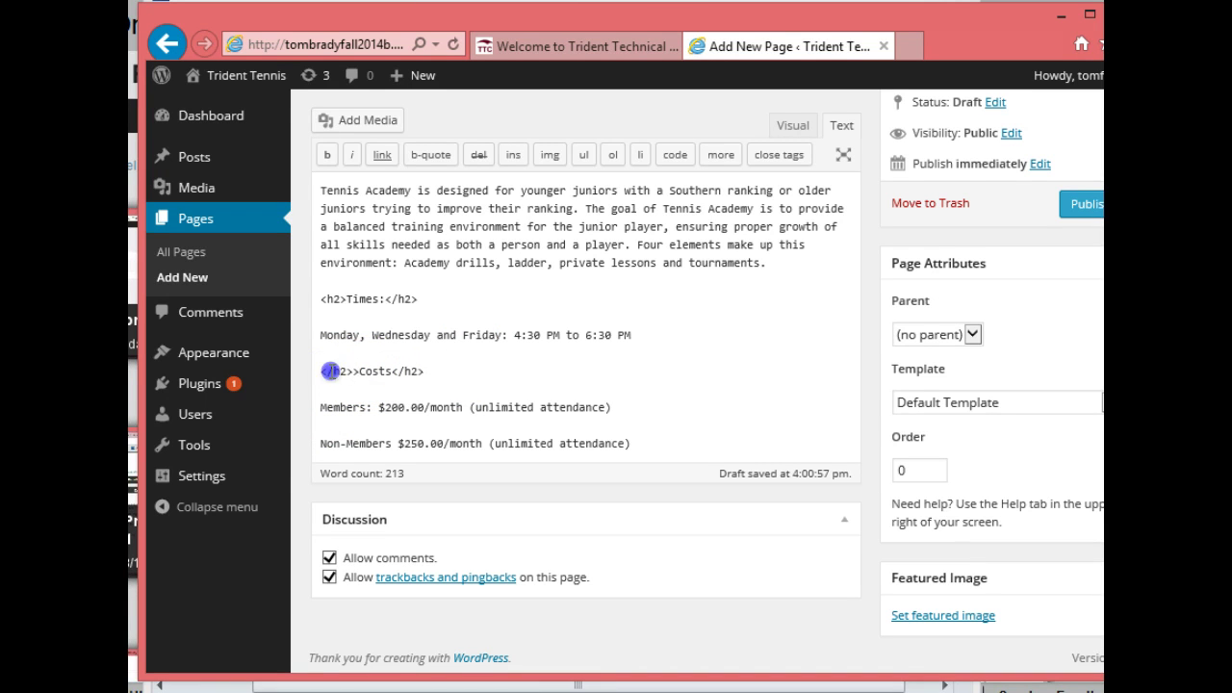
key(BackSpace)
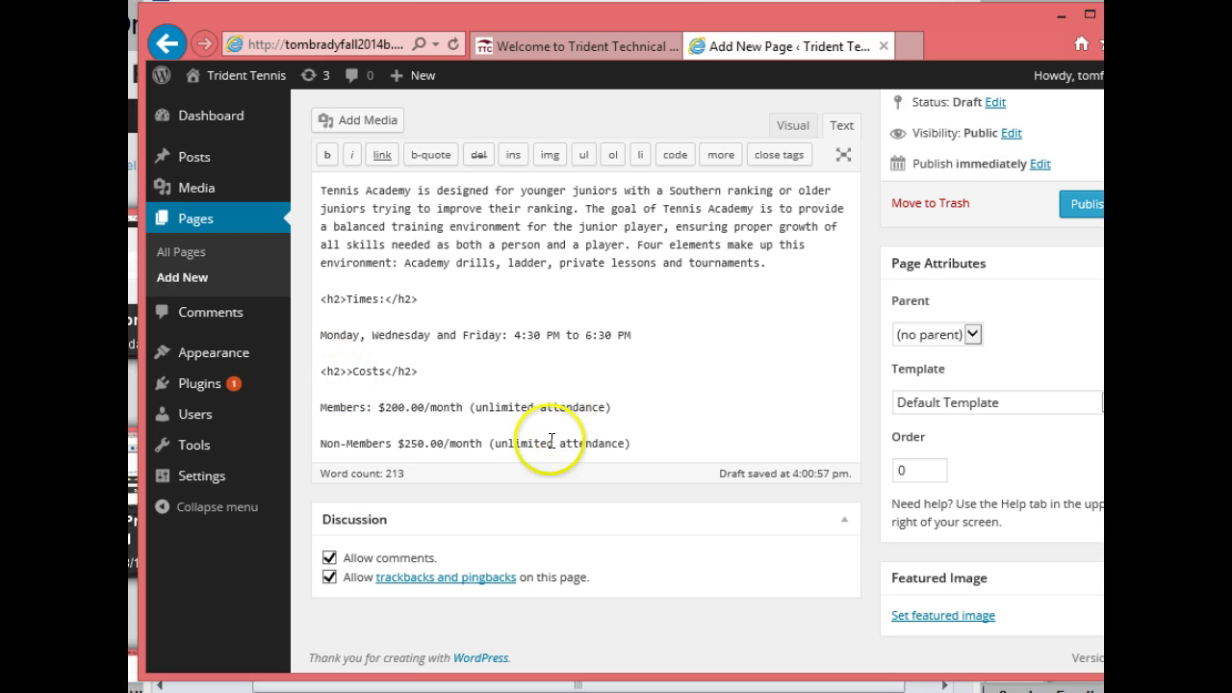
Disallow comments, trackbacks and pingbacks on the page and publish it
click(328, 559)
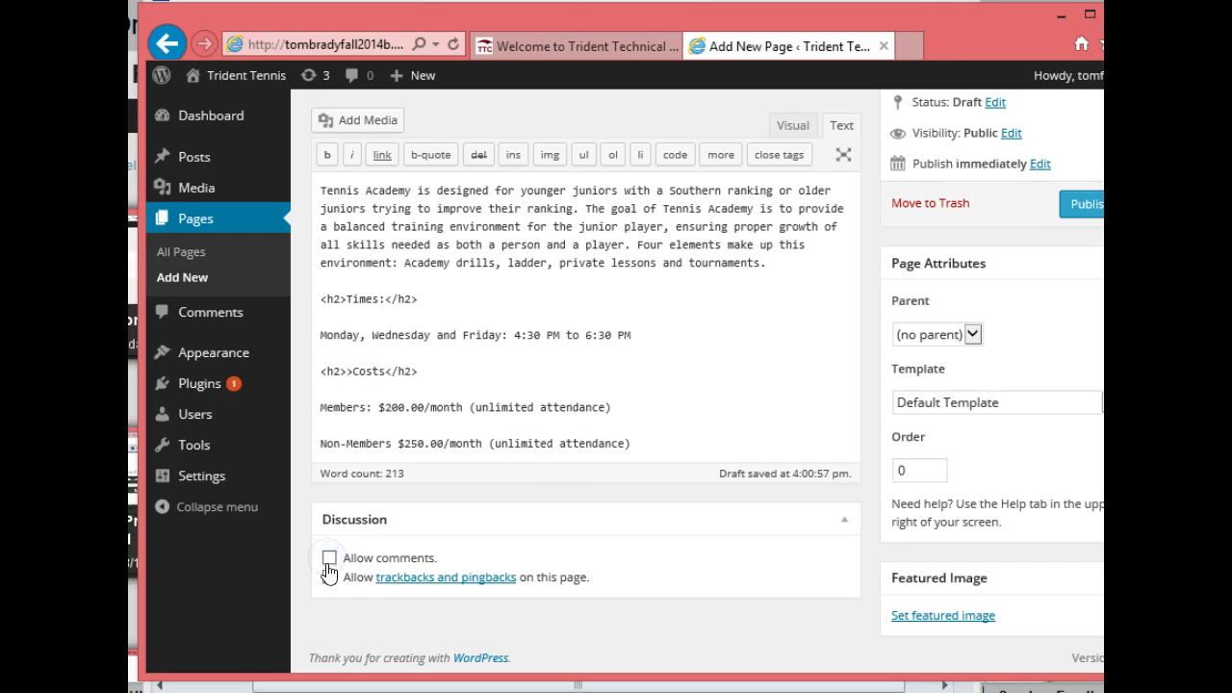
click(328, 578)
click(709, 558)
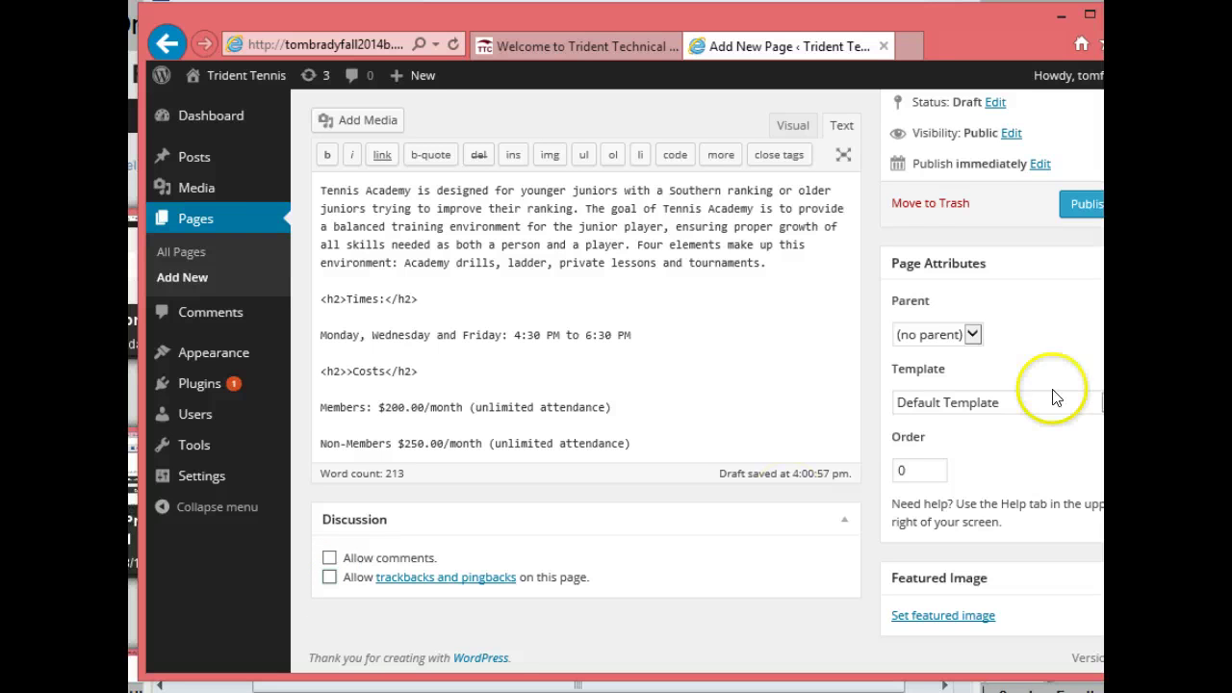
click(1082, 210)
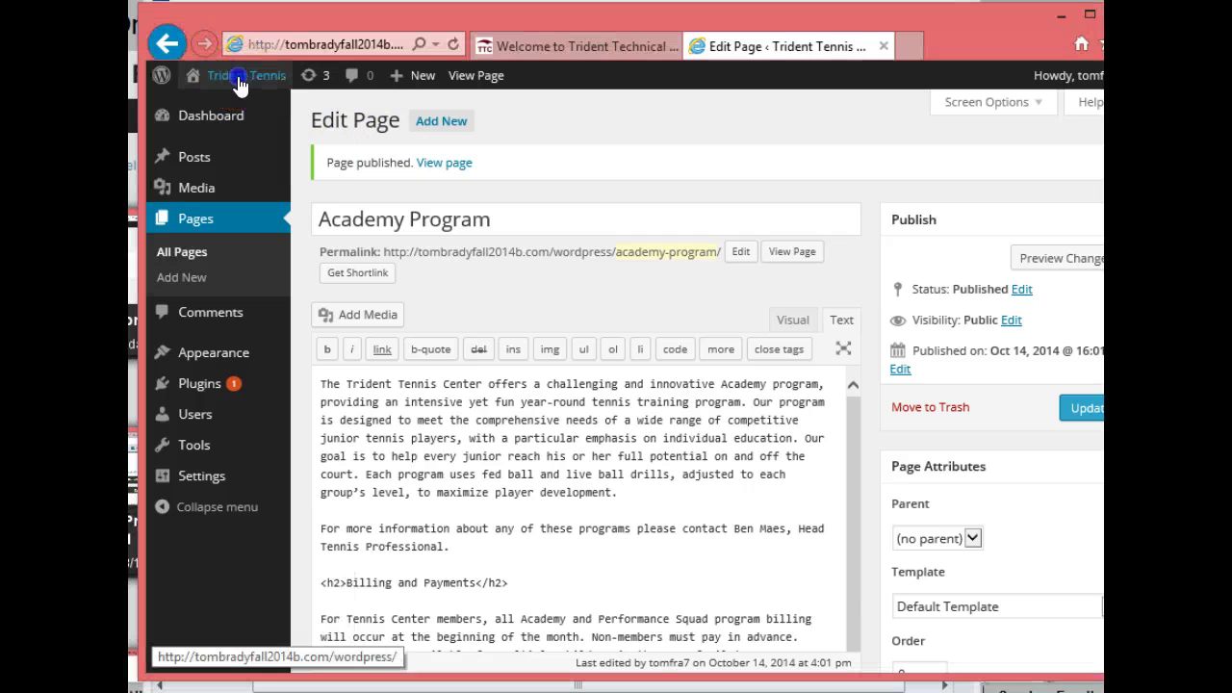
Visit the live site, open the Academy Program page and review its text and headings through to the end
click(238, 77)
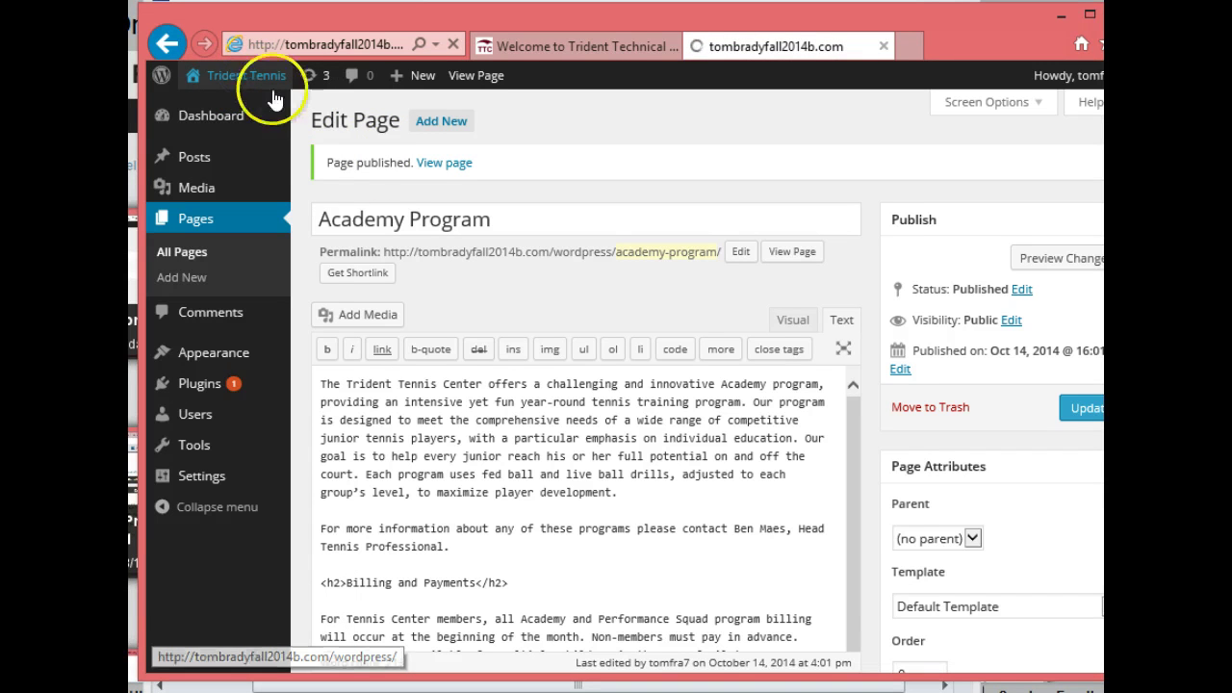
mouse_move(261, 83)
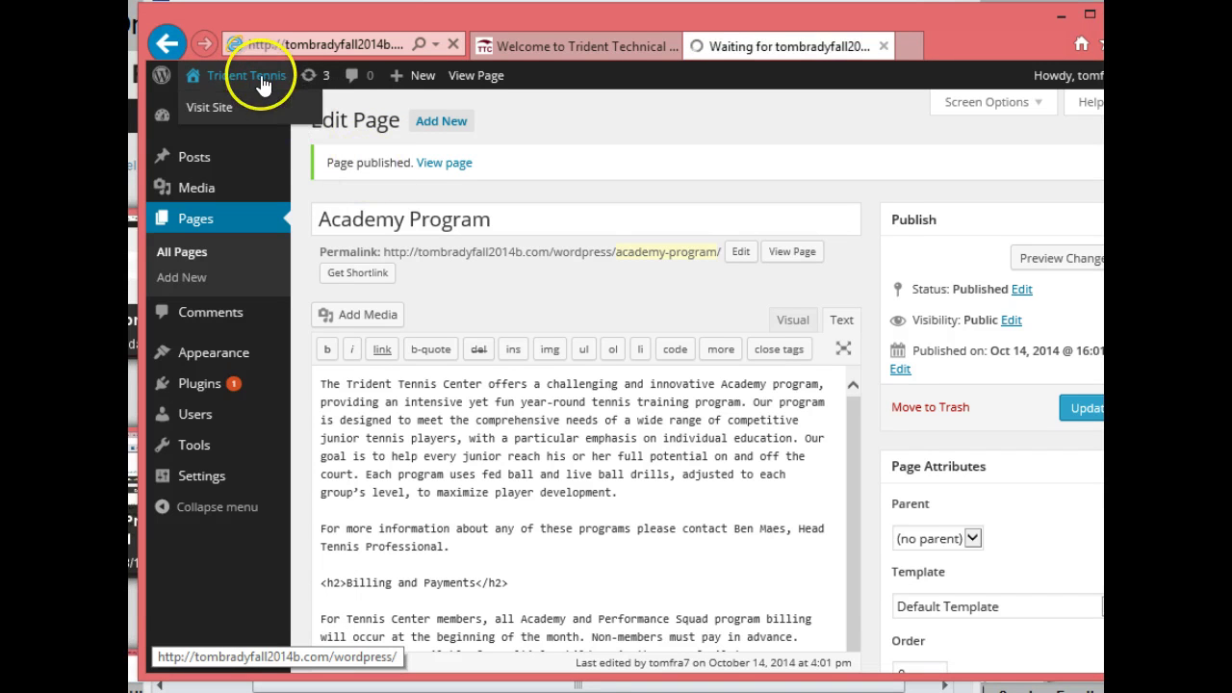
click(216, 108)
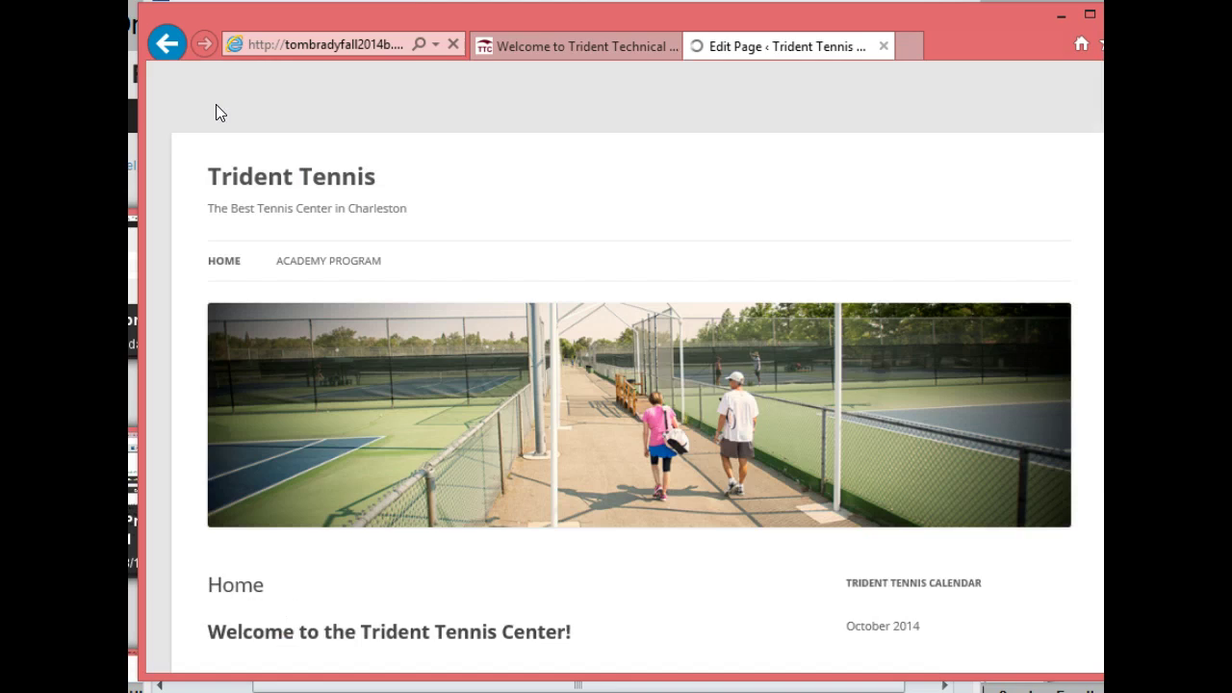
click(348, 269)
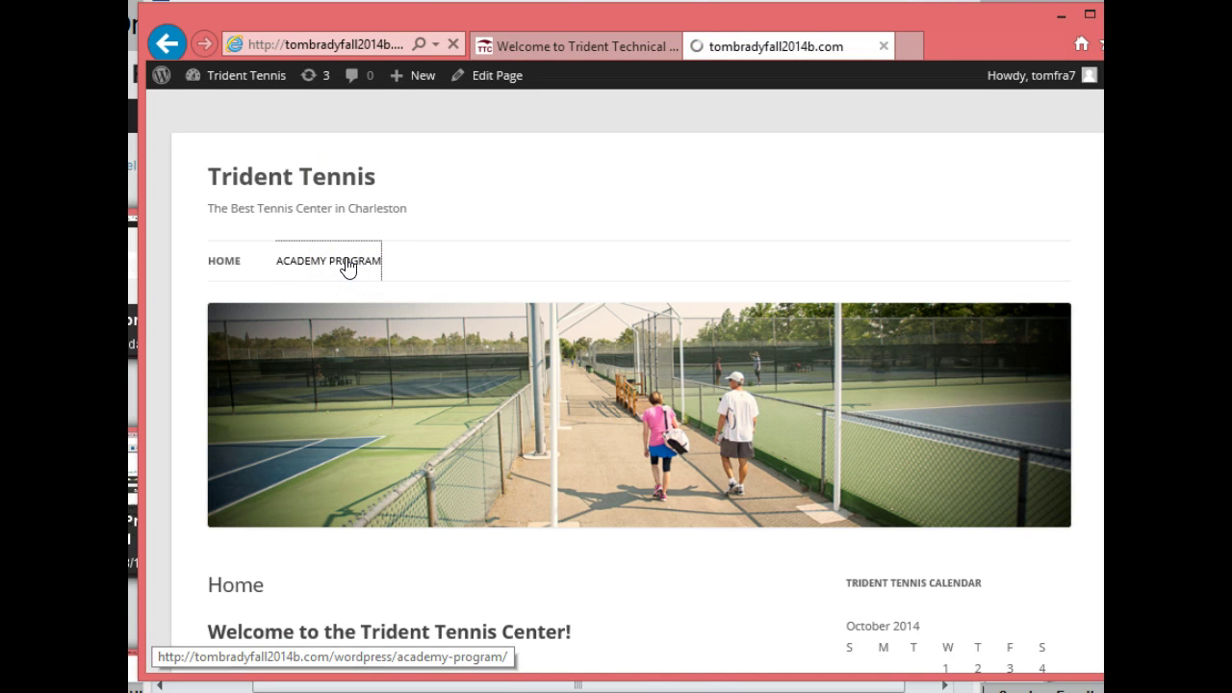
click(941, 214)
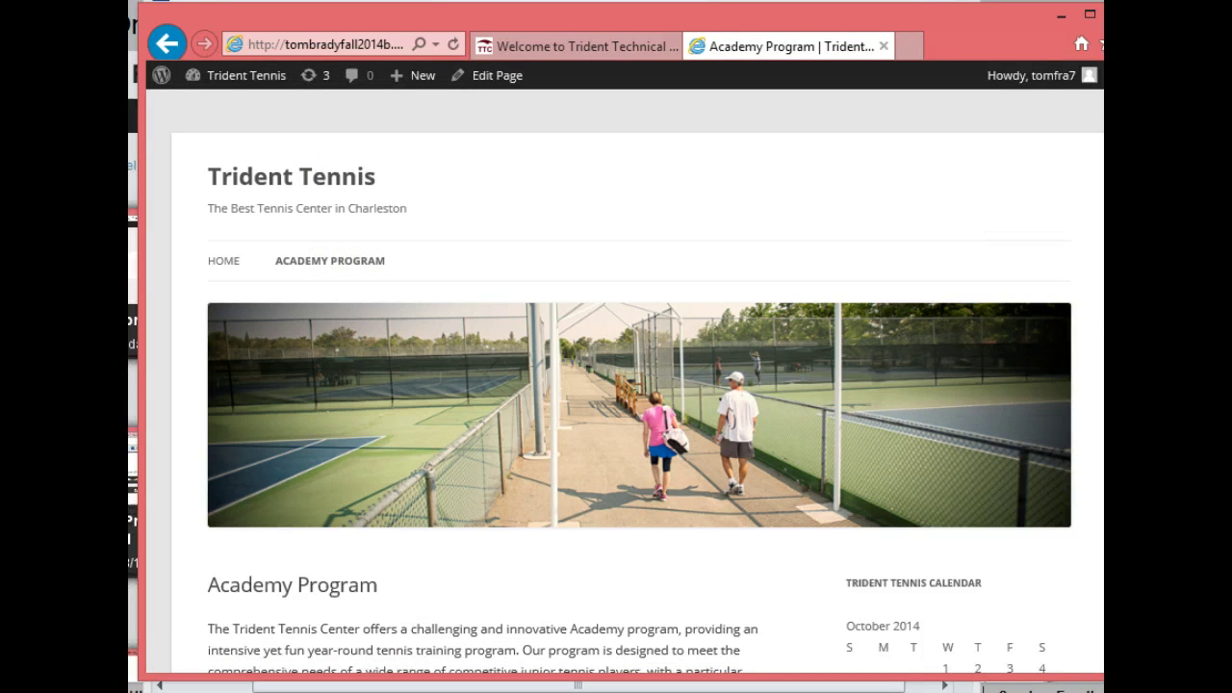
scroll(638, 383, down, 4)
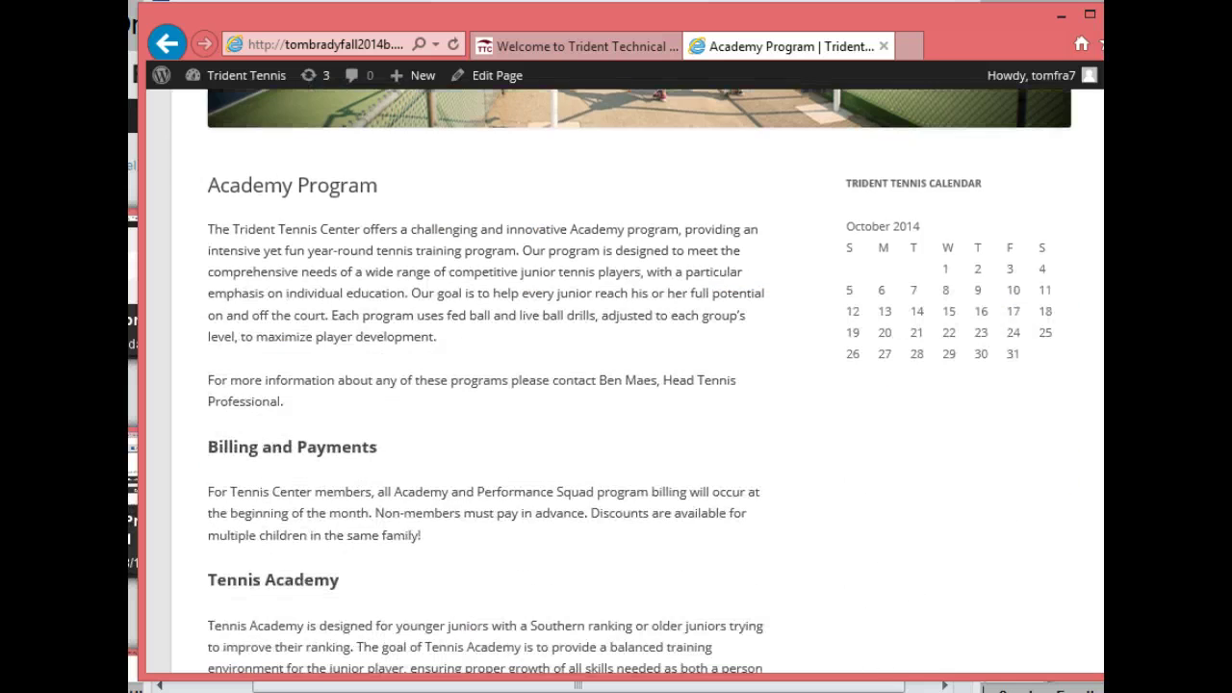
scroll(565, 381, down, 4)
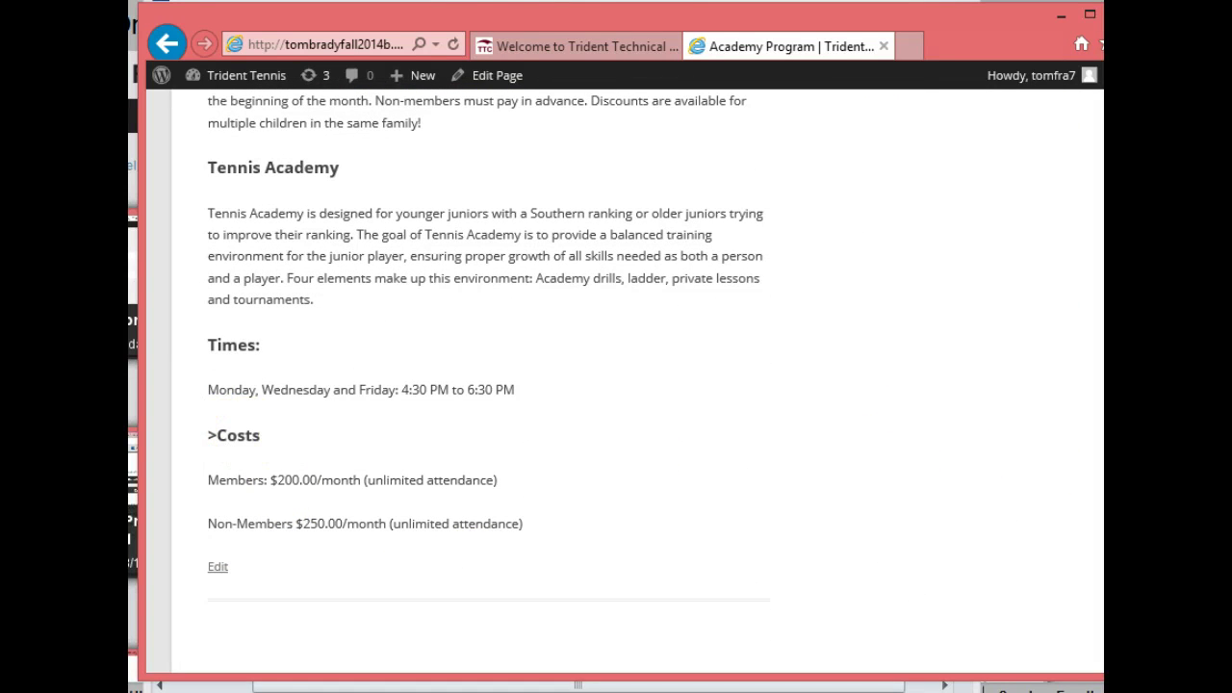
key(Home)
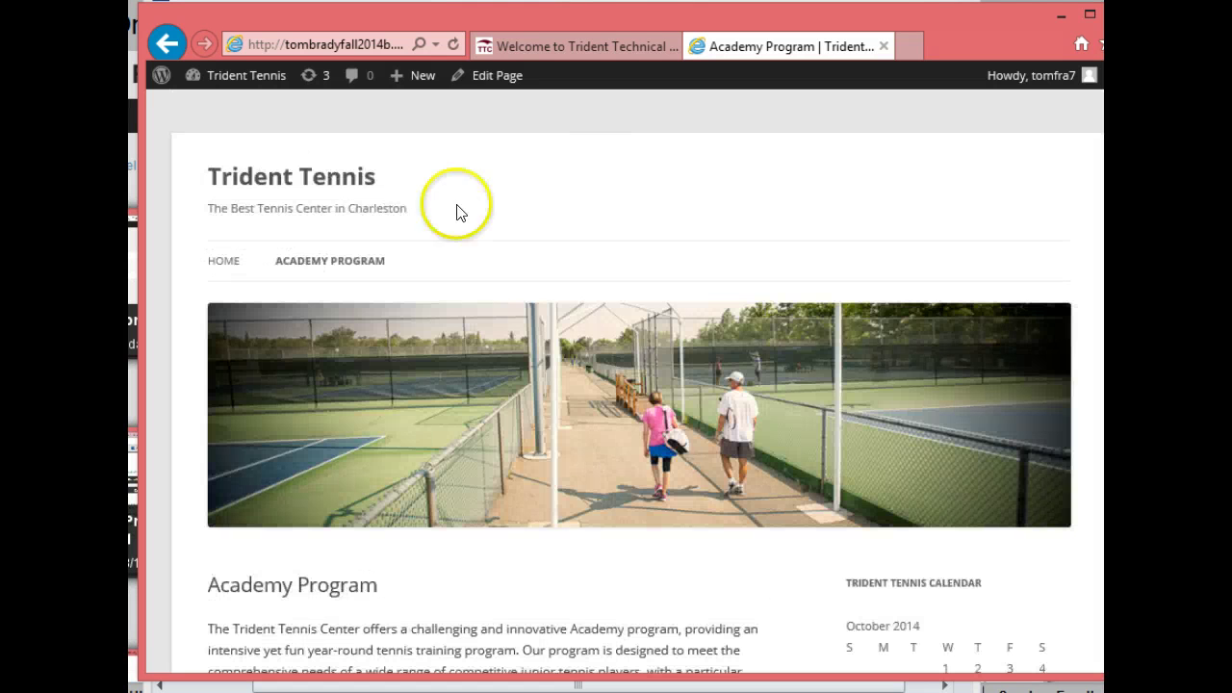
Reopen the Academy Program page in the Visual editor, delete the stray ">" before the "Costs" heading and update the page
click(497, 77)
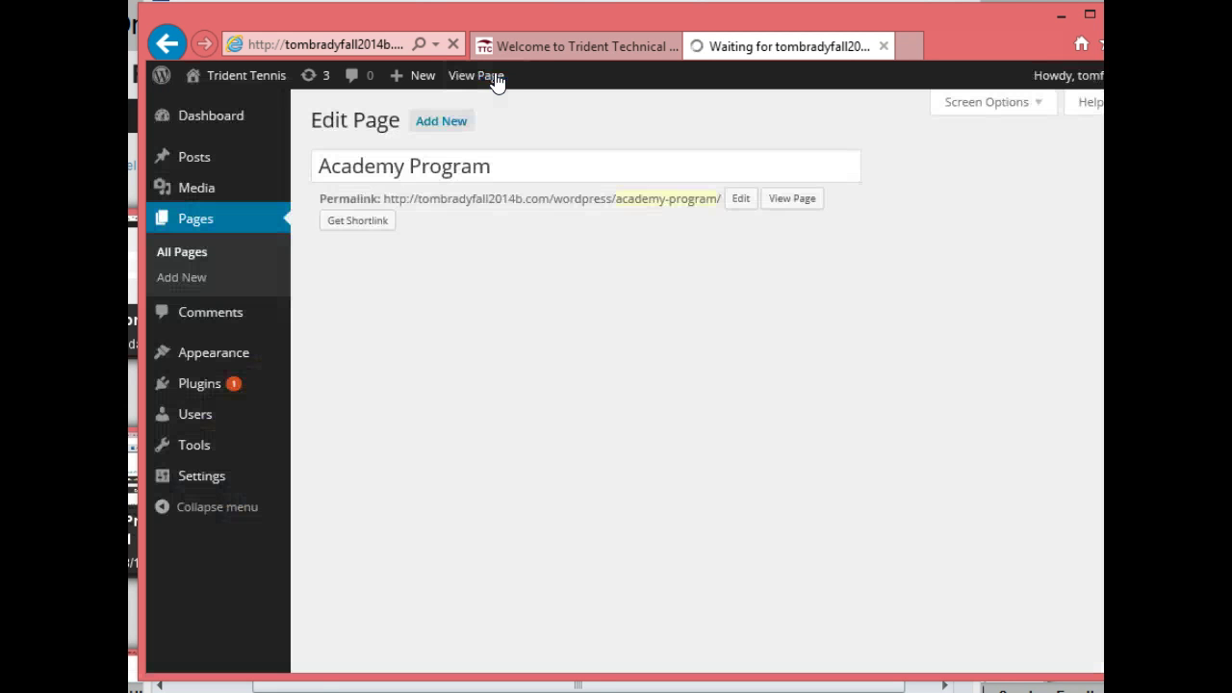
click(1043, 301)
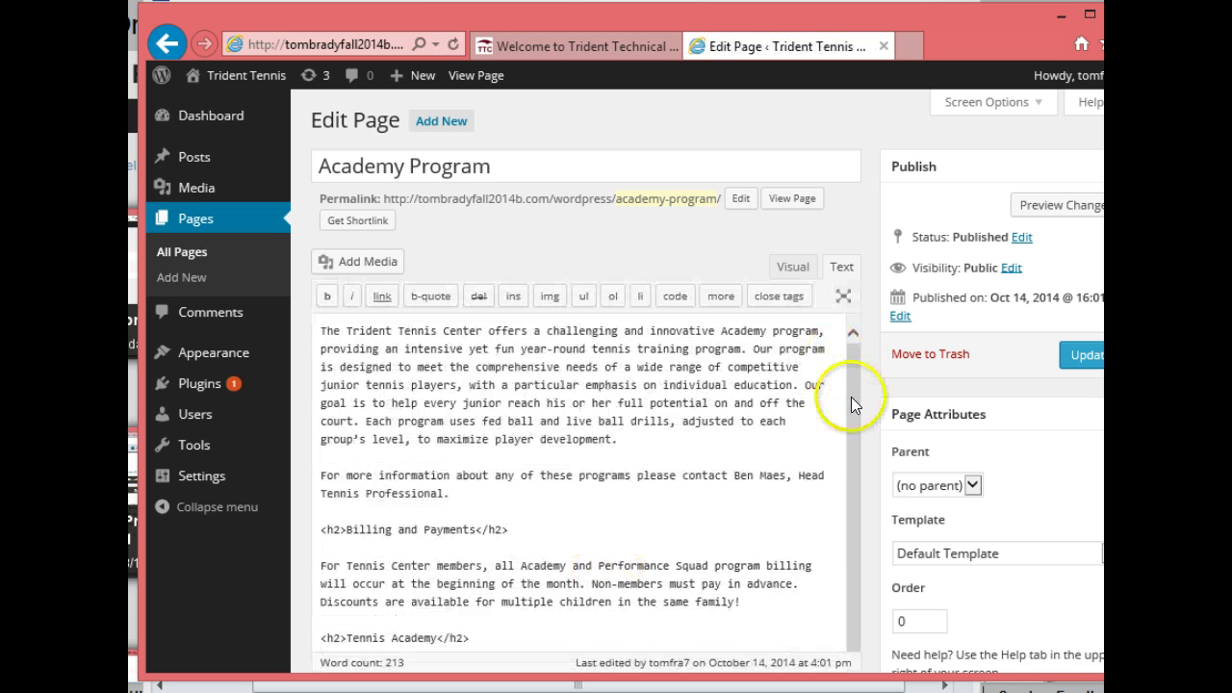
drag(851, 396, 866, 577)
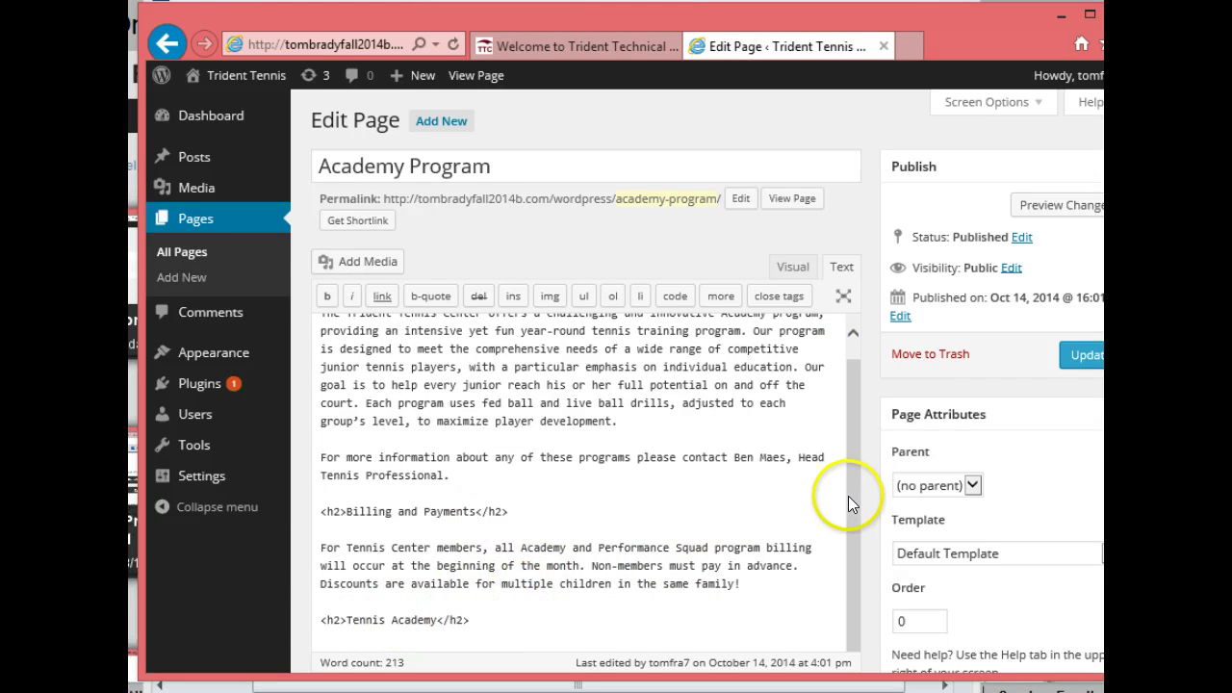
click(792, 267)
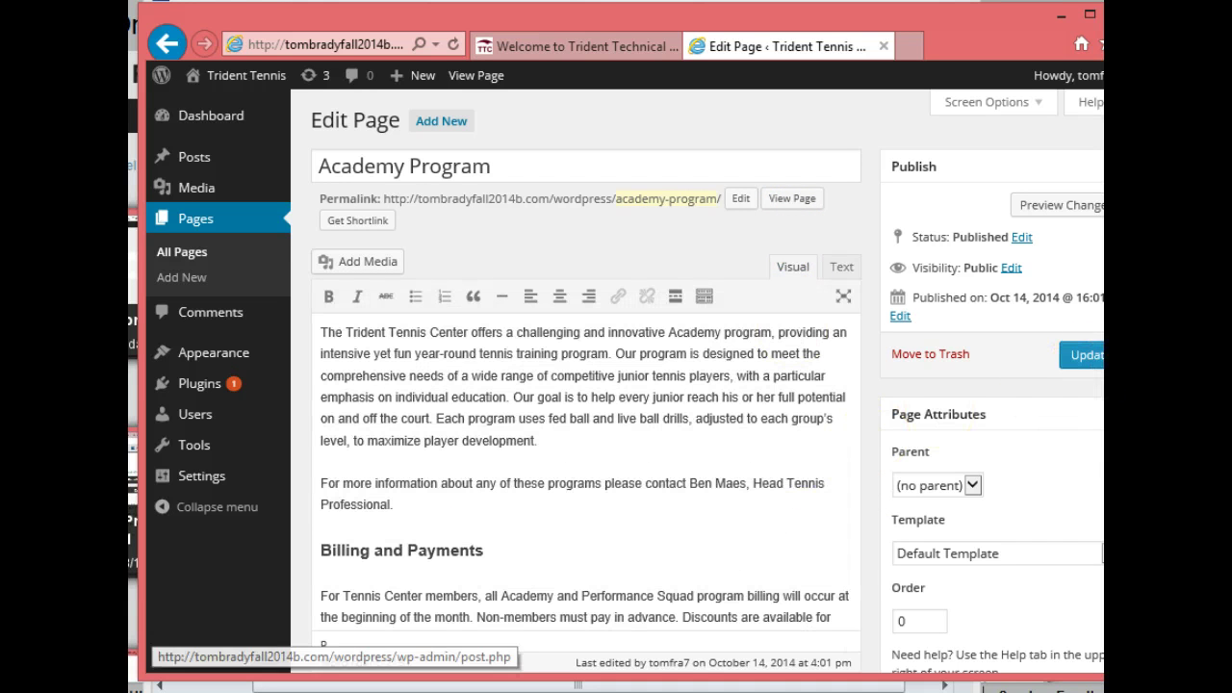
scroll(1073, 376, down, 3)
scroll(433, 568, down, 3)
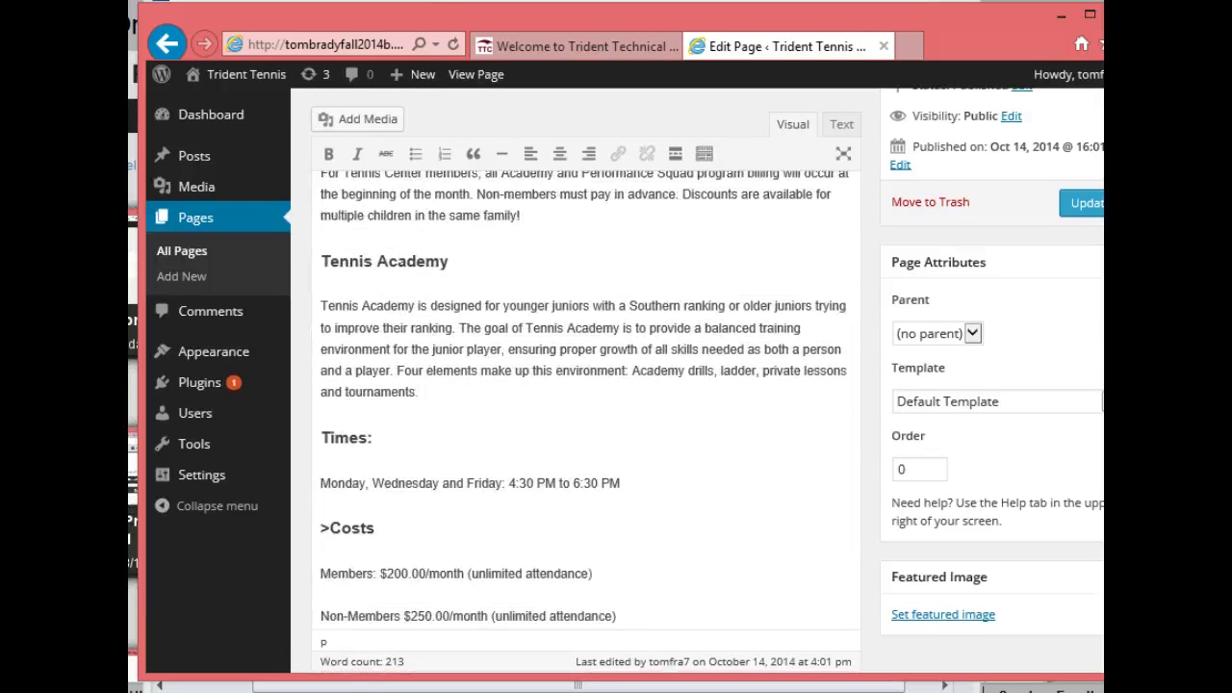
click(331, 514)
click(331, 513)
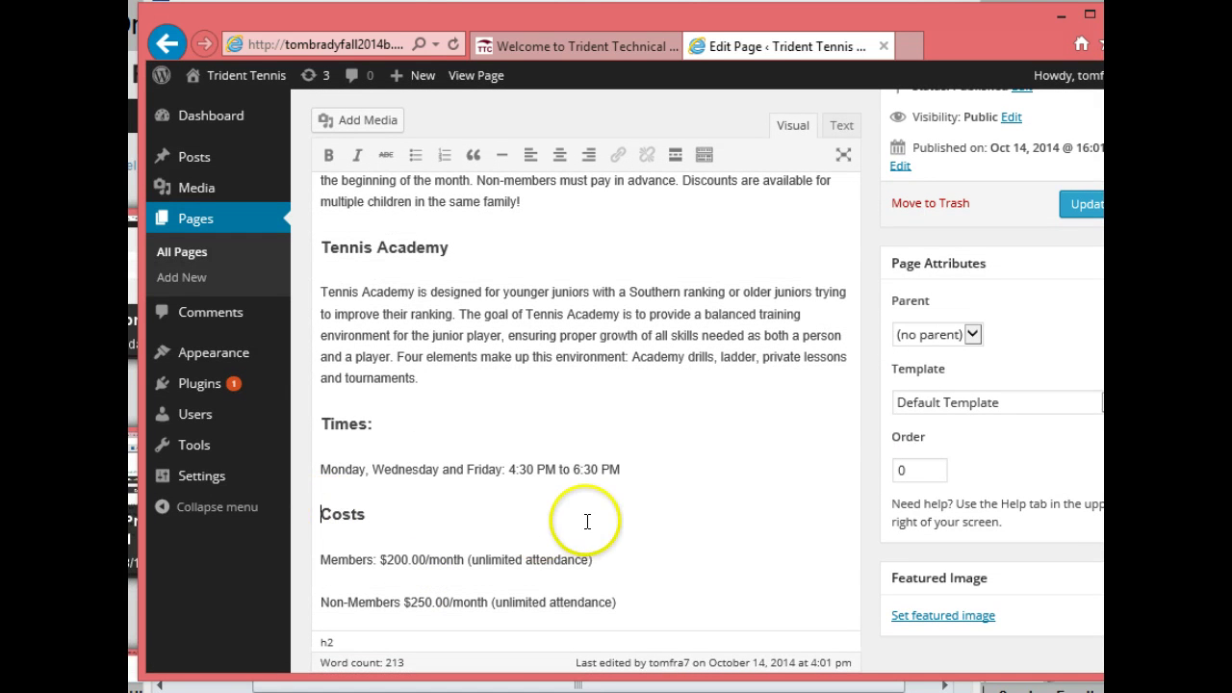
click(1089, 213)
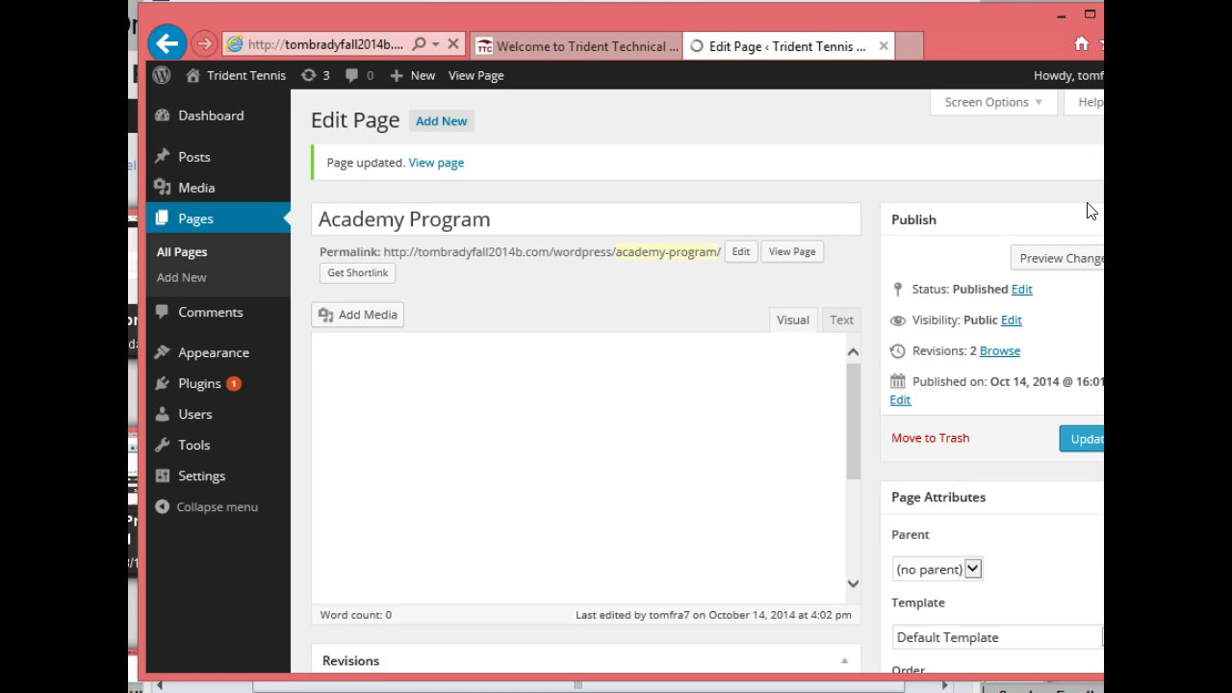
Add a new page and title it "Membership" with the heading copied from section 3 of the Word document
click(448, 124)
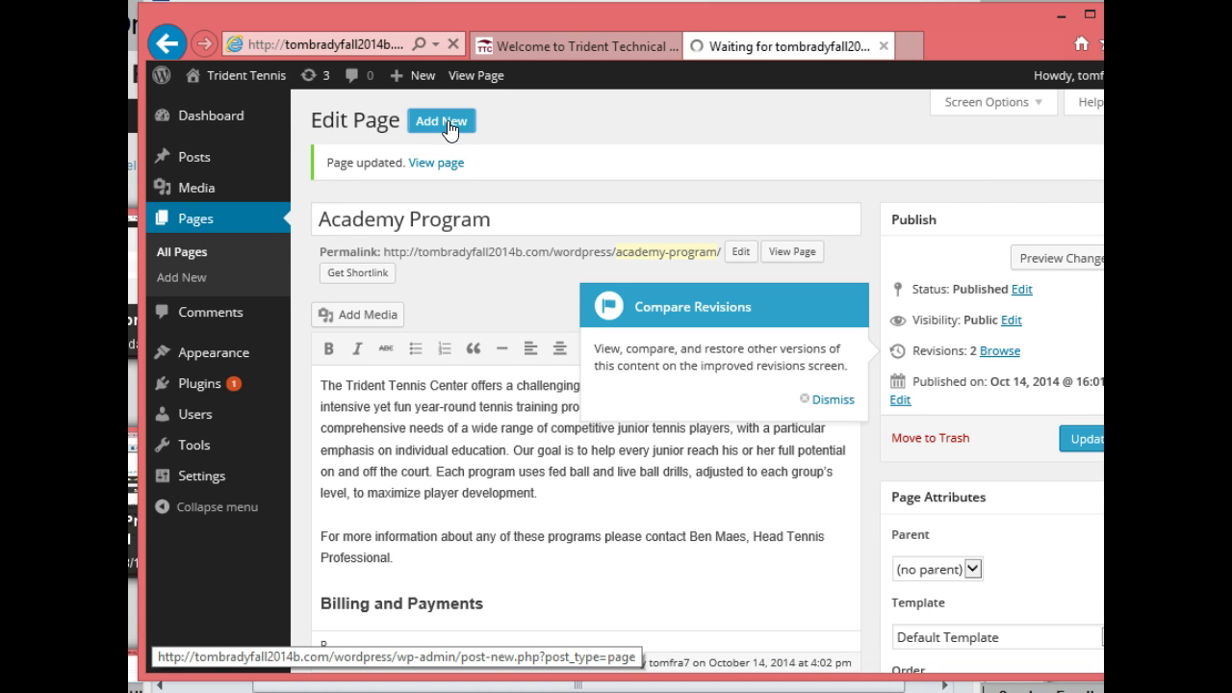
click(336, 545)
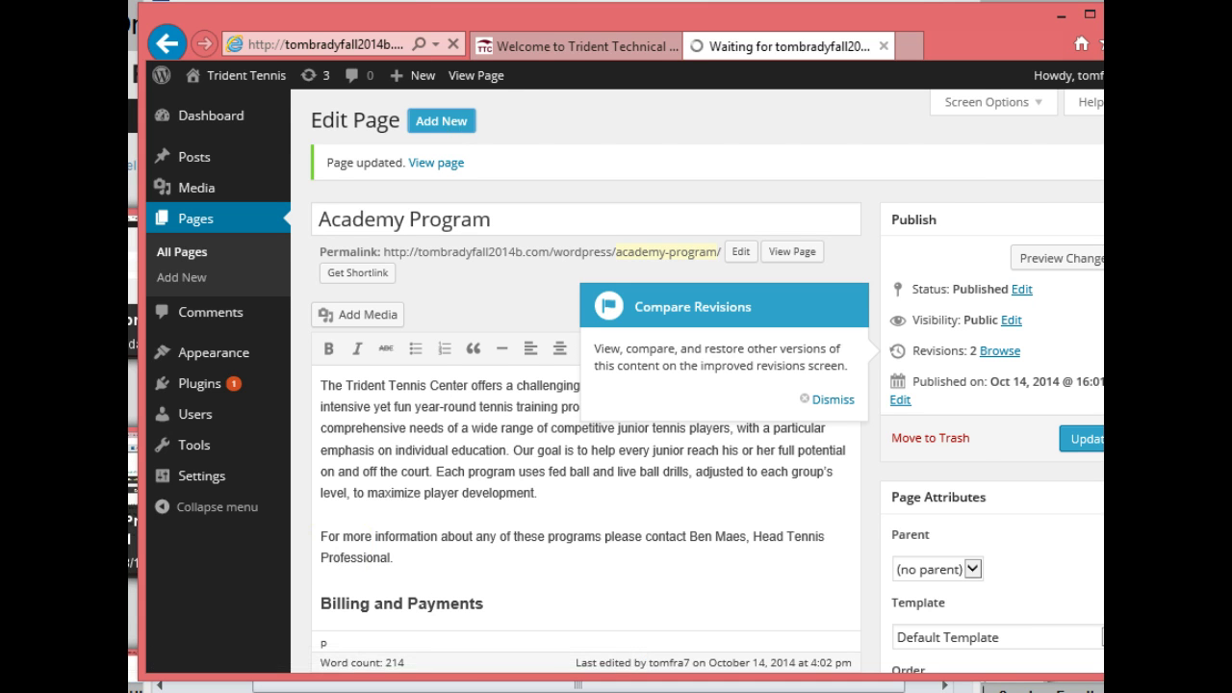
key(alt+Tab)
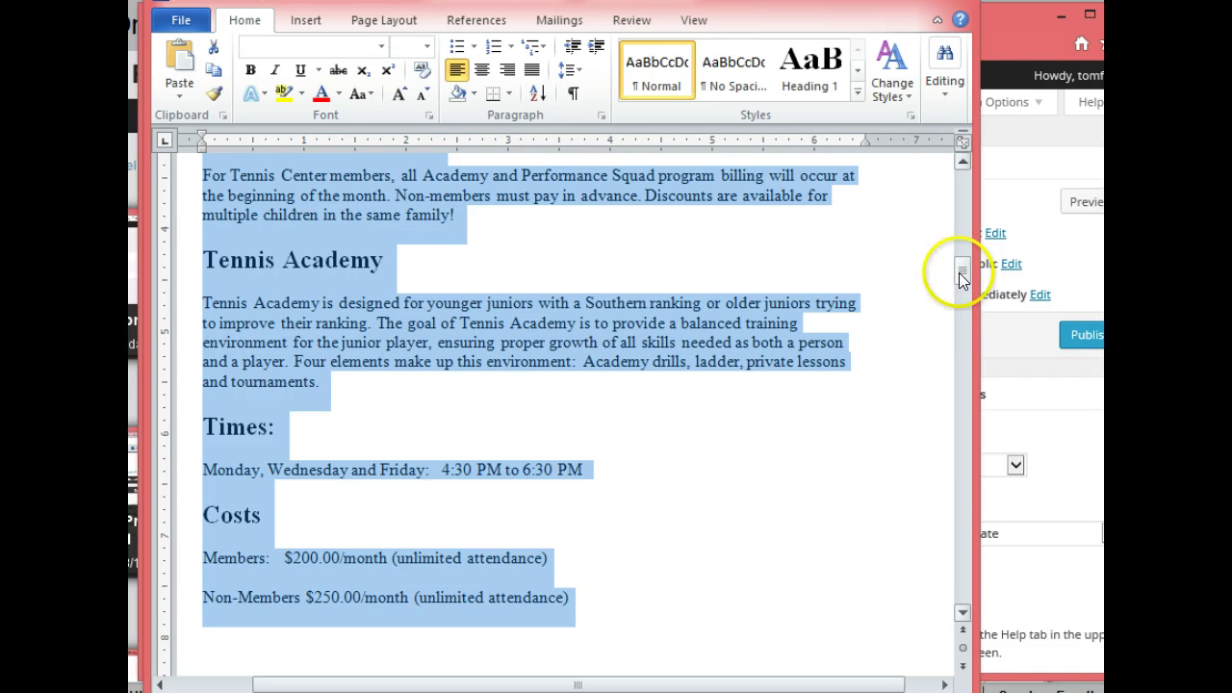
drag(962, 277, 967, 314)
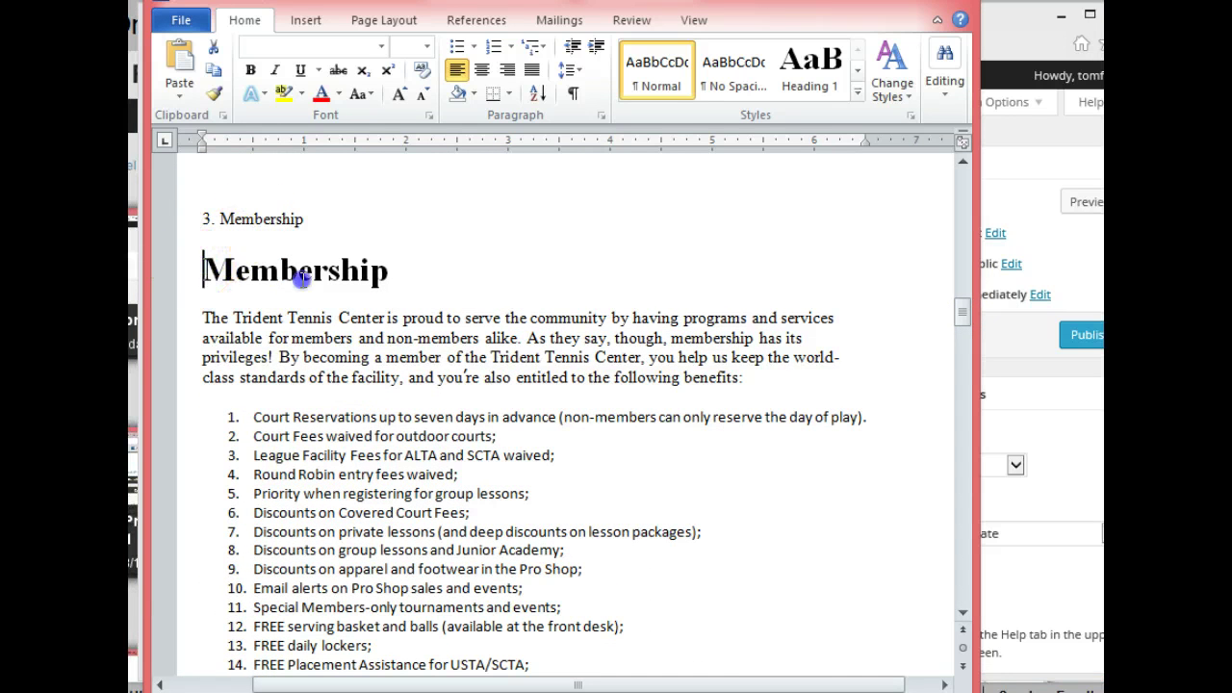
double_click(303, 275)
key(ctrl+c)
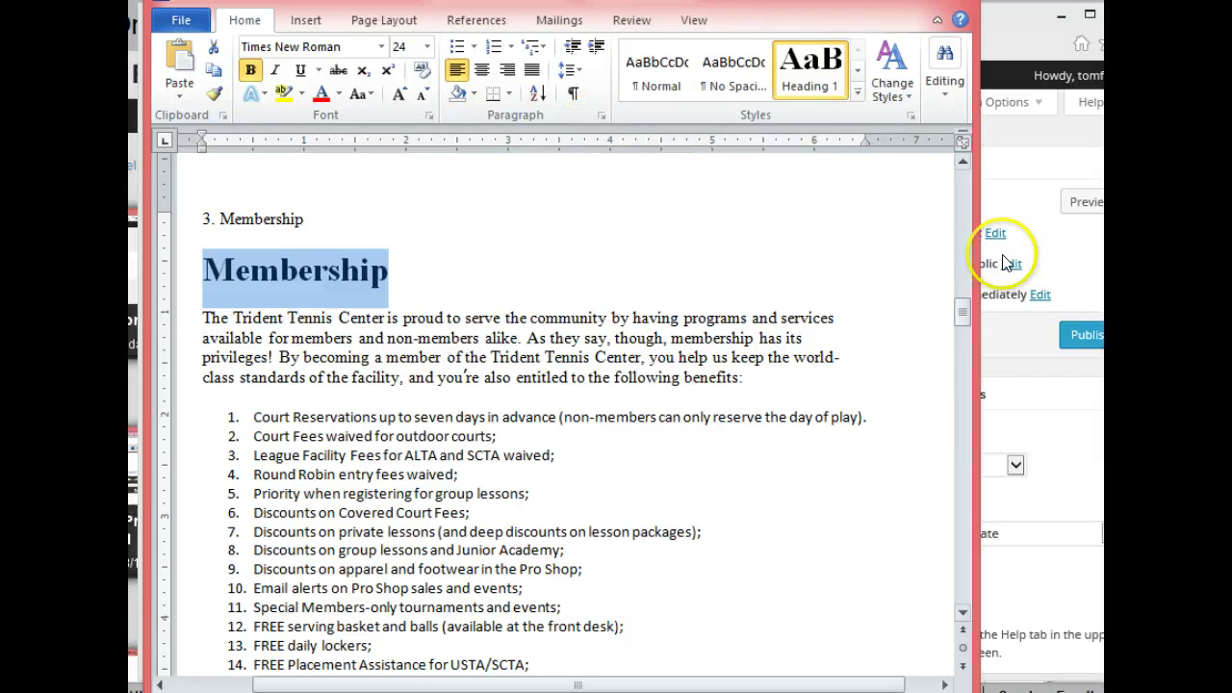
click(1067, 264)
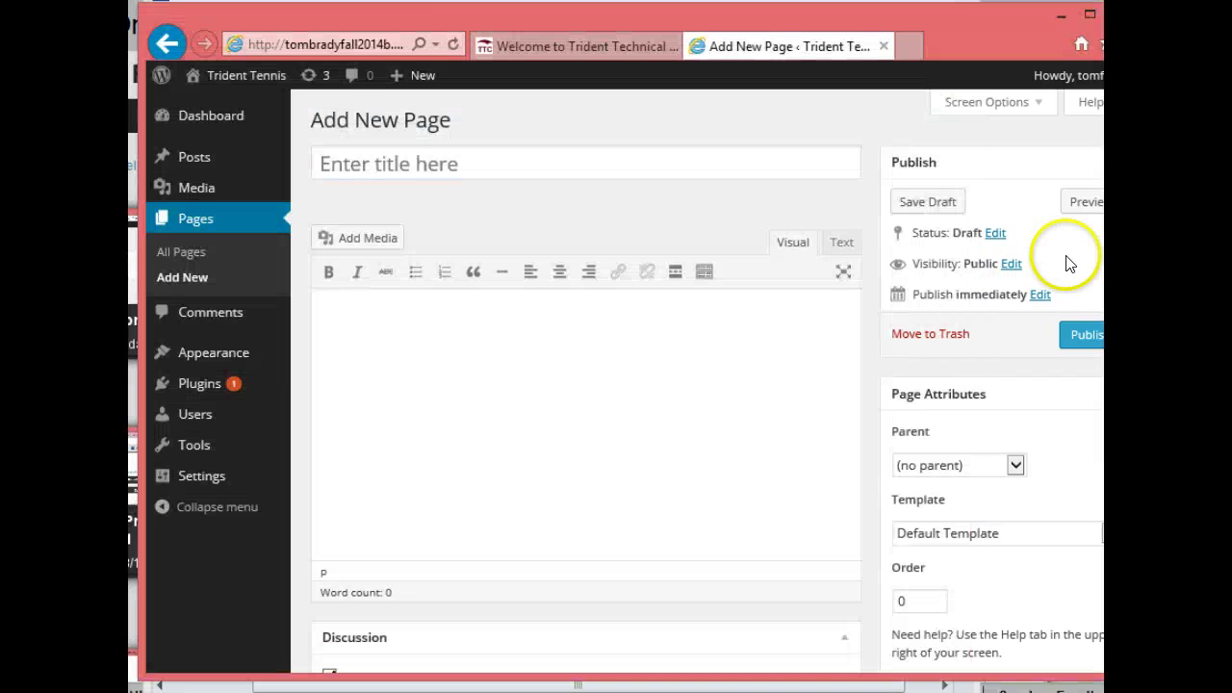
click(548, 167)
key(ctrl+v)
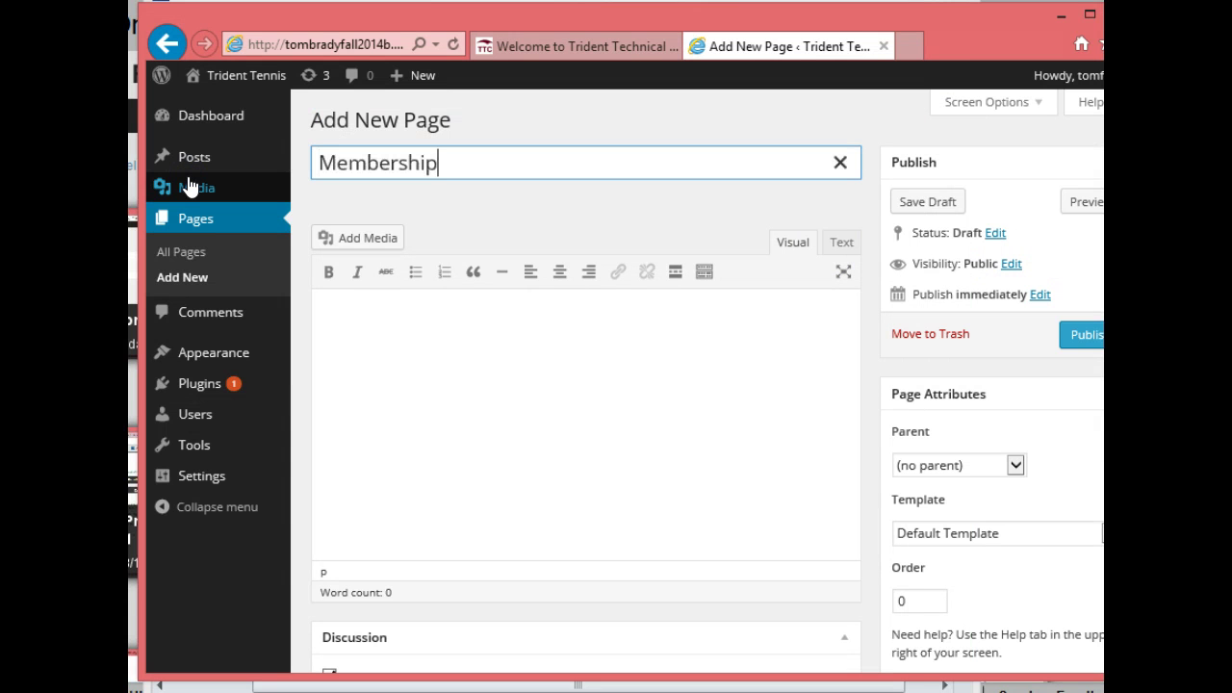
Switch to the Word document and copy the section 3 text from the introduction below the "Membership" heading through the end of the section
click(338, 317)
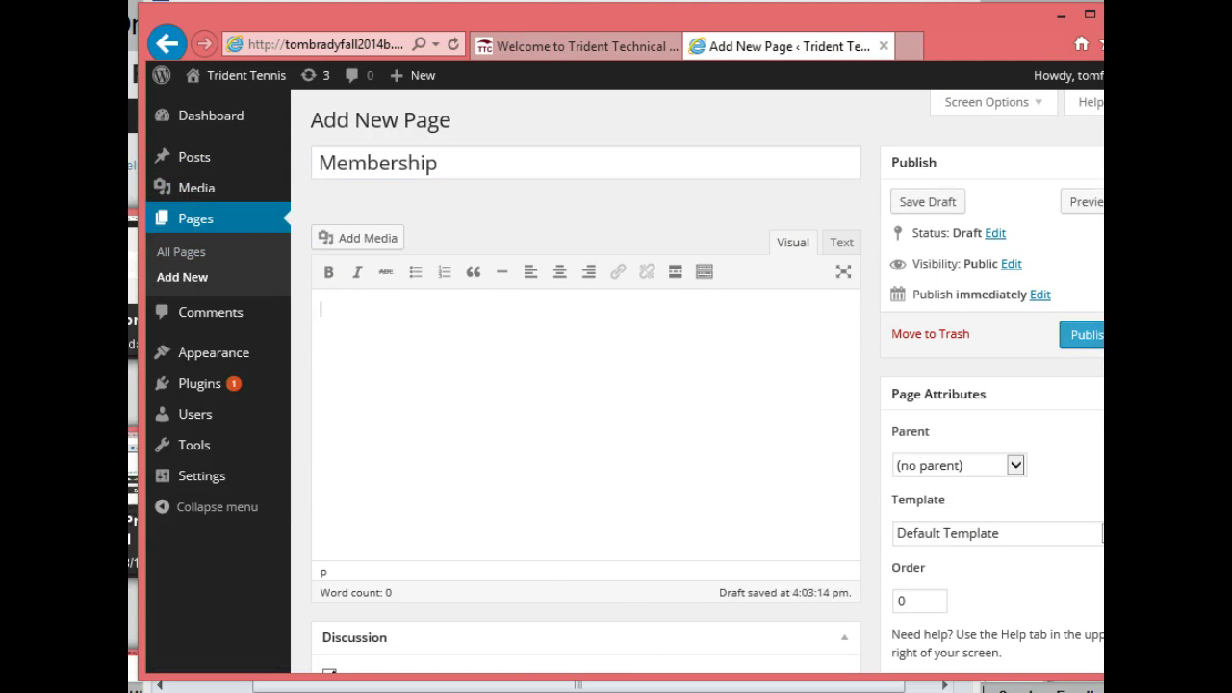
key(alt+Tab)
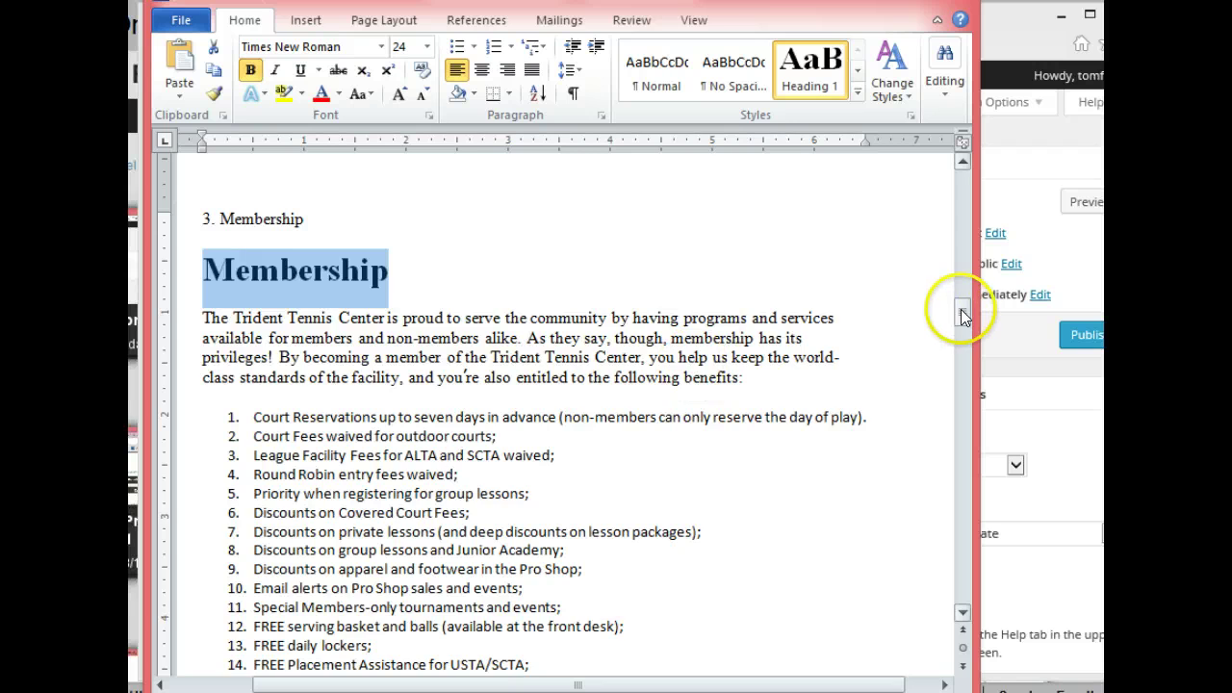
drag(963, 308, 963, 321)
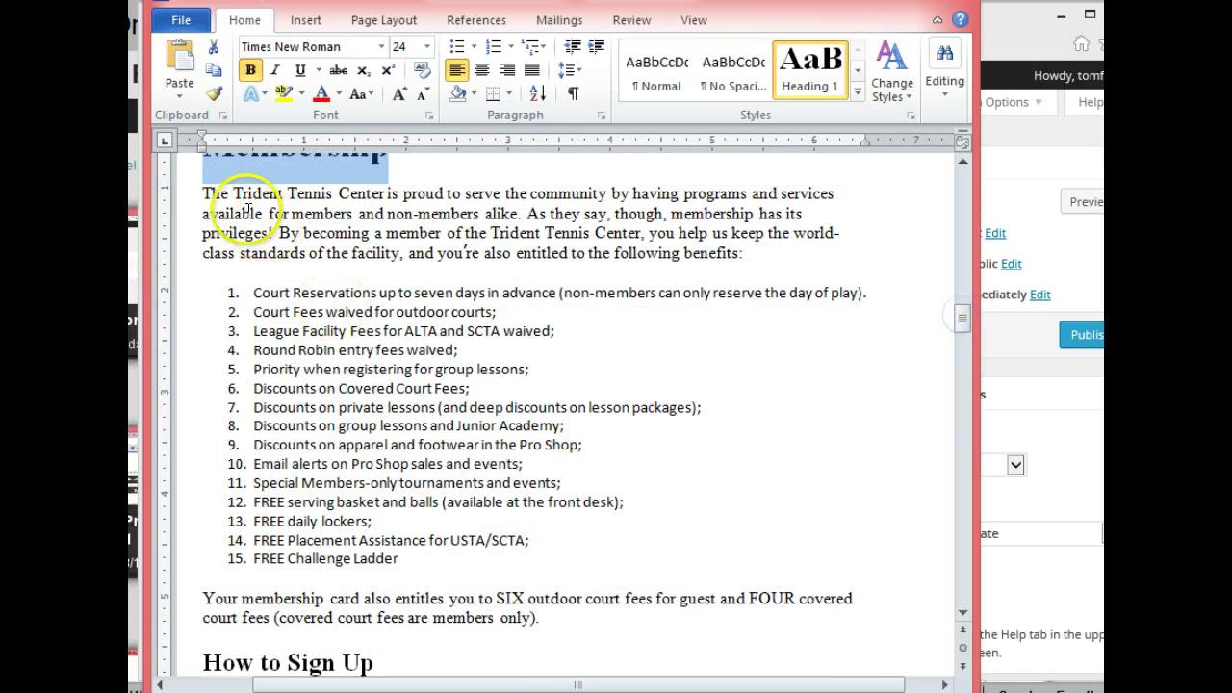
drag(193, 193, 546, 178)
drag(251, 169, 252, 168)
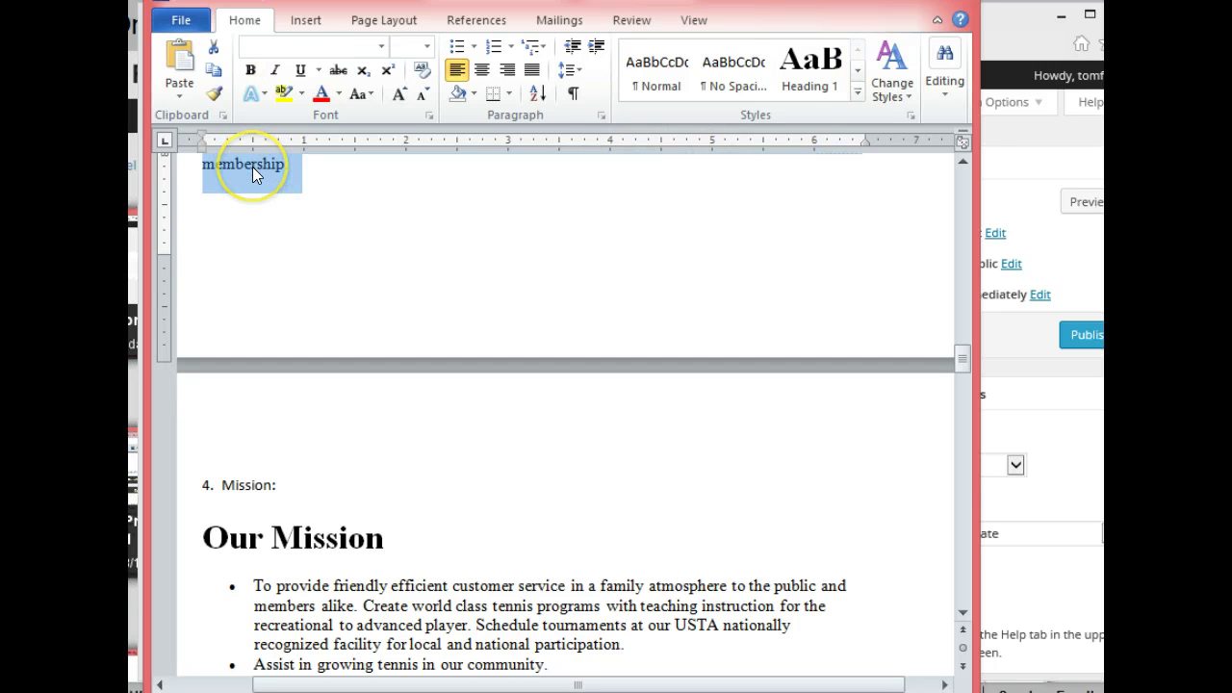
right_click(252, 166)
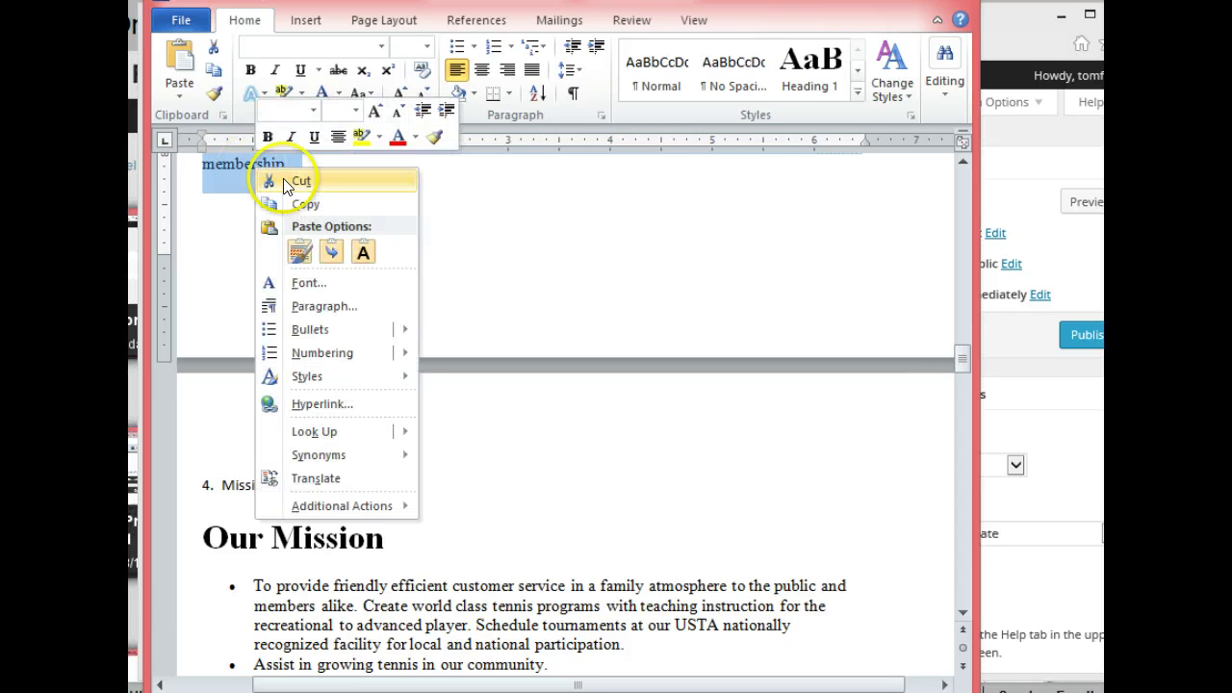
click(316, 205)
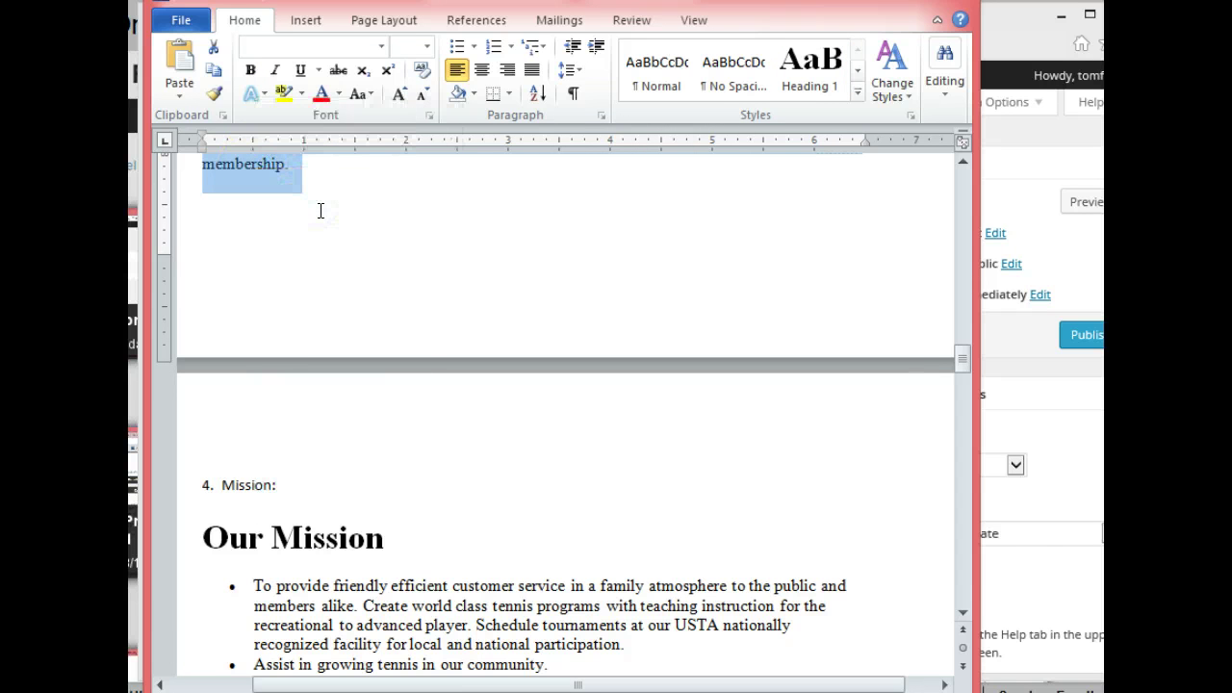
Return to the WordPress page and paste the copied membership text into the body in the Visual editor
click(1068, 454)
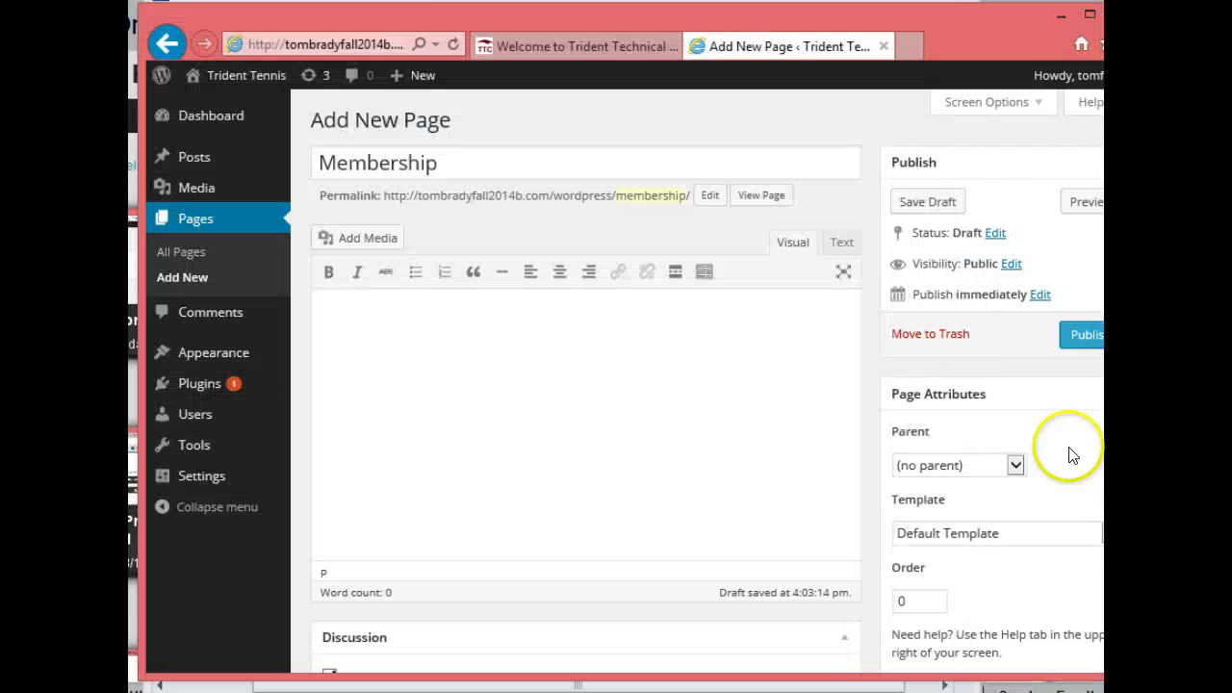
click(420, 341)
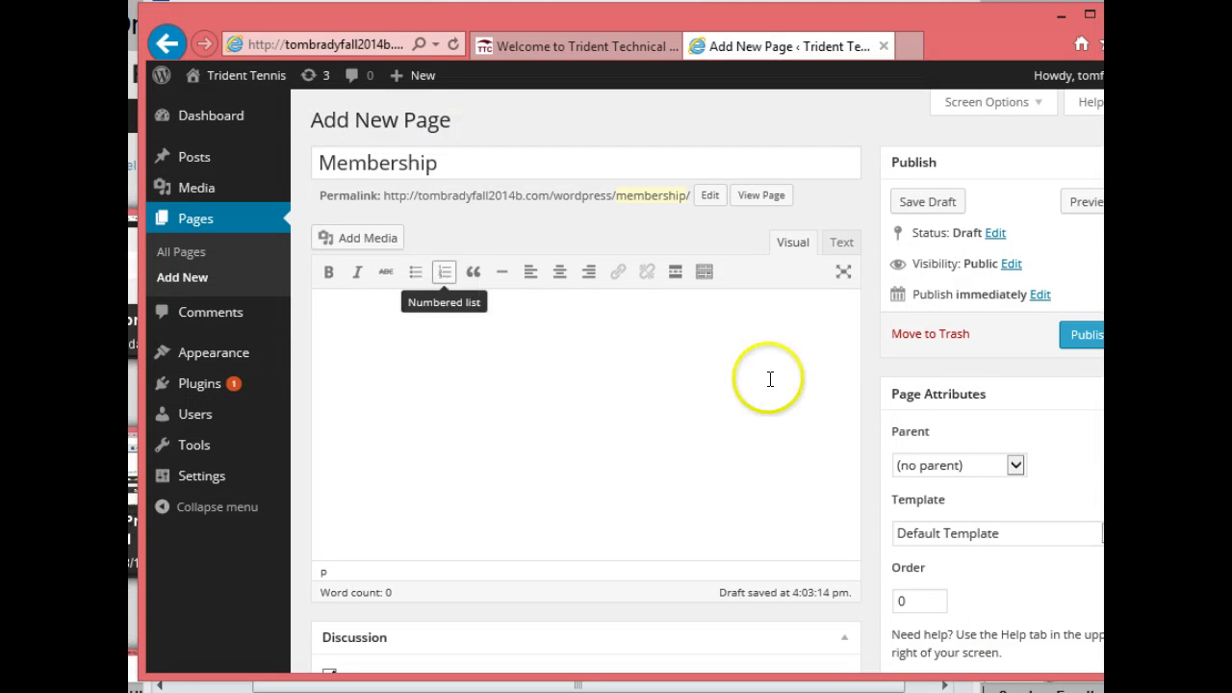
click(797, 249)
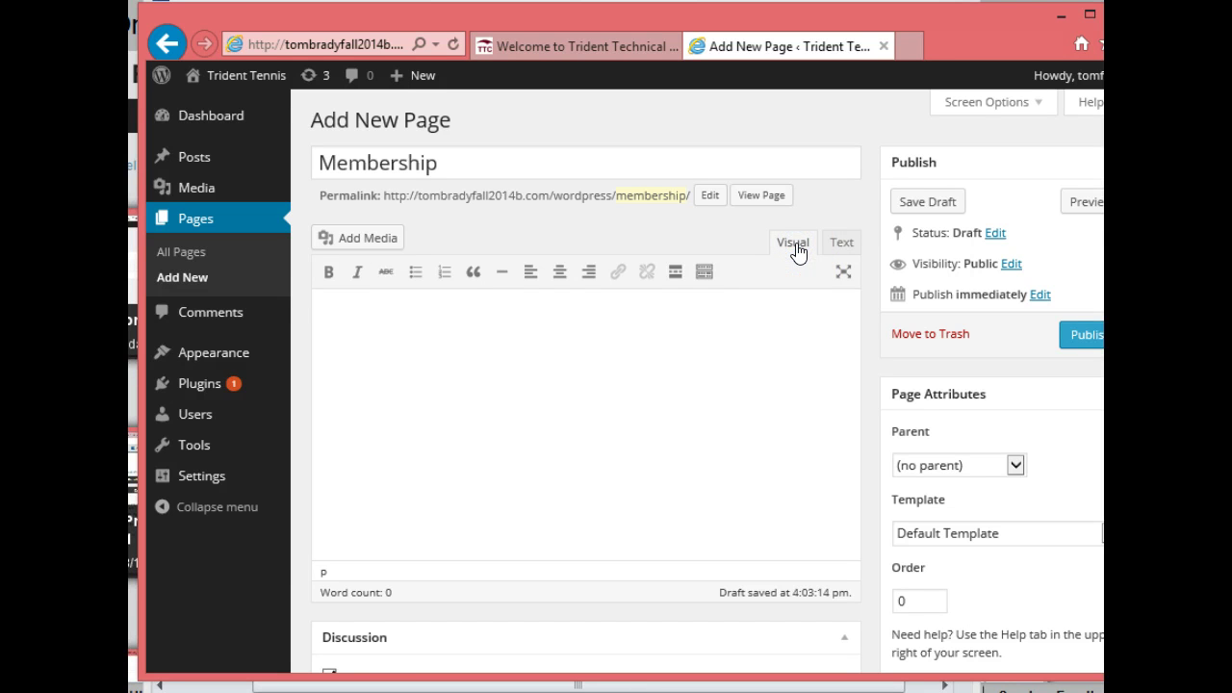
click(406, 379)
key(ctrl+v)
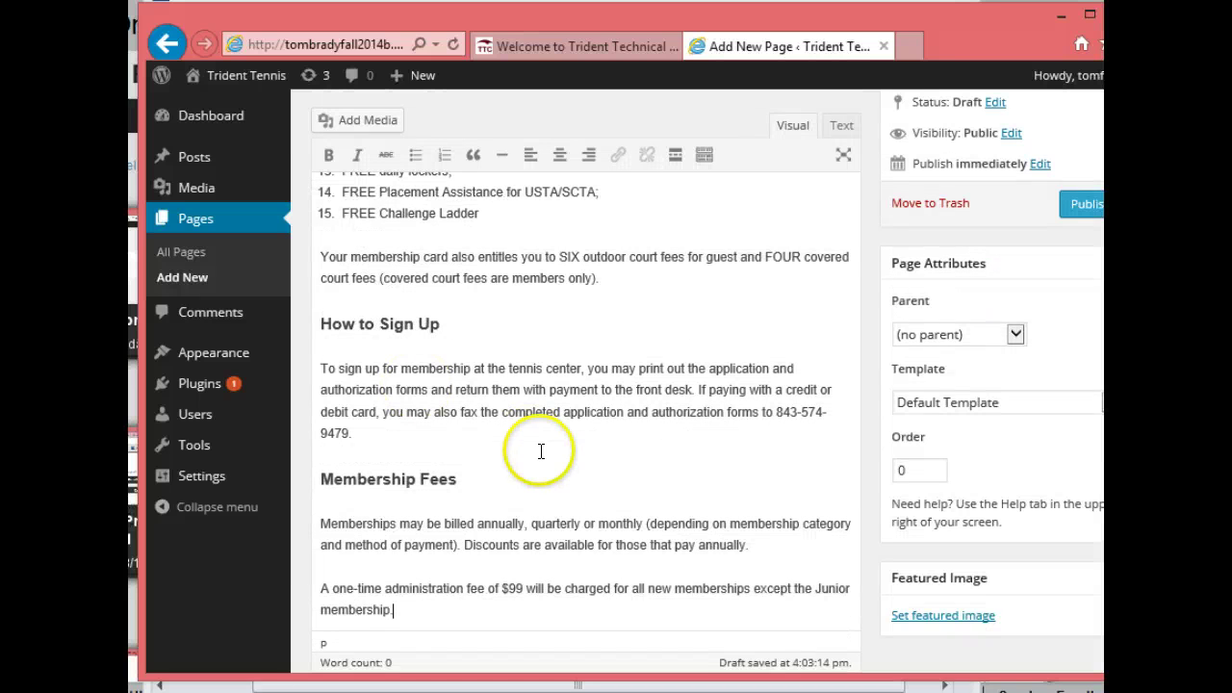
Check the pasted content's HTML in the Text editor and disallow comments, trackbacks and pingbacks on the page
click(840, 128)
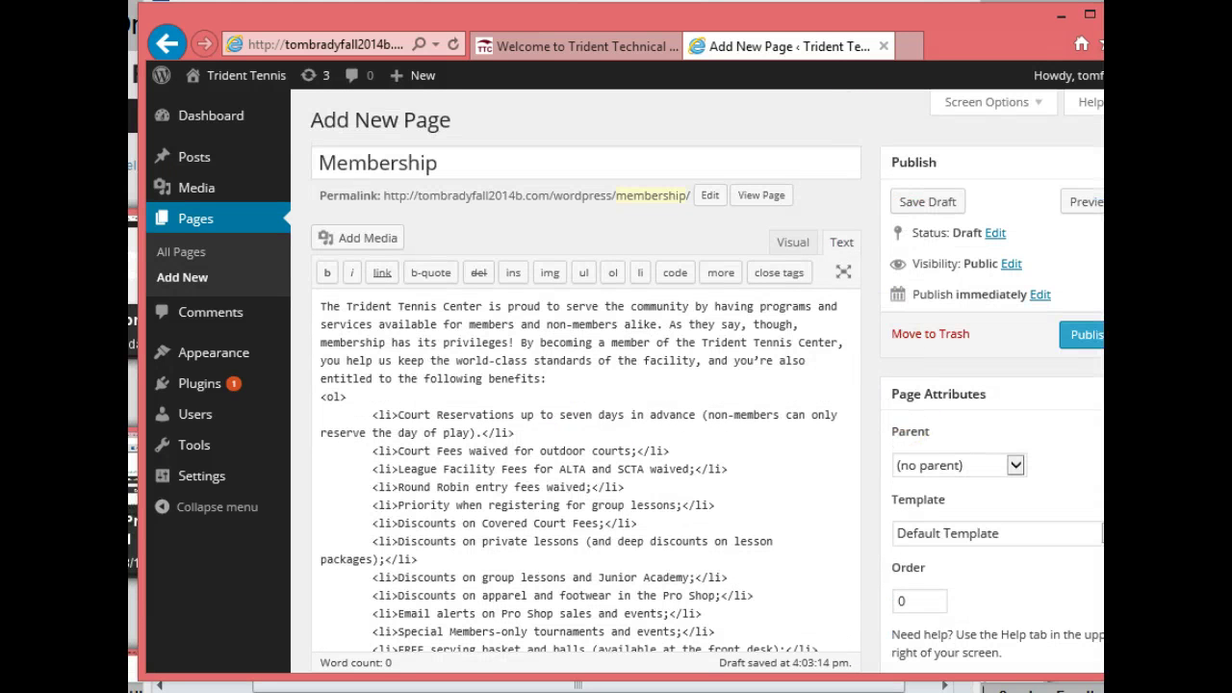
scroll(527, 304, down, 3)
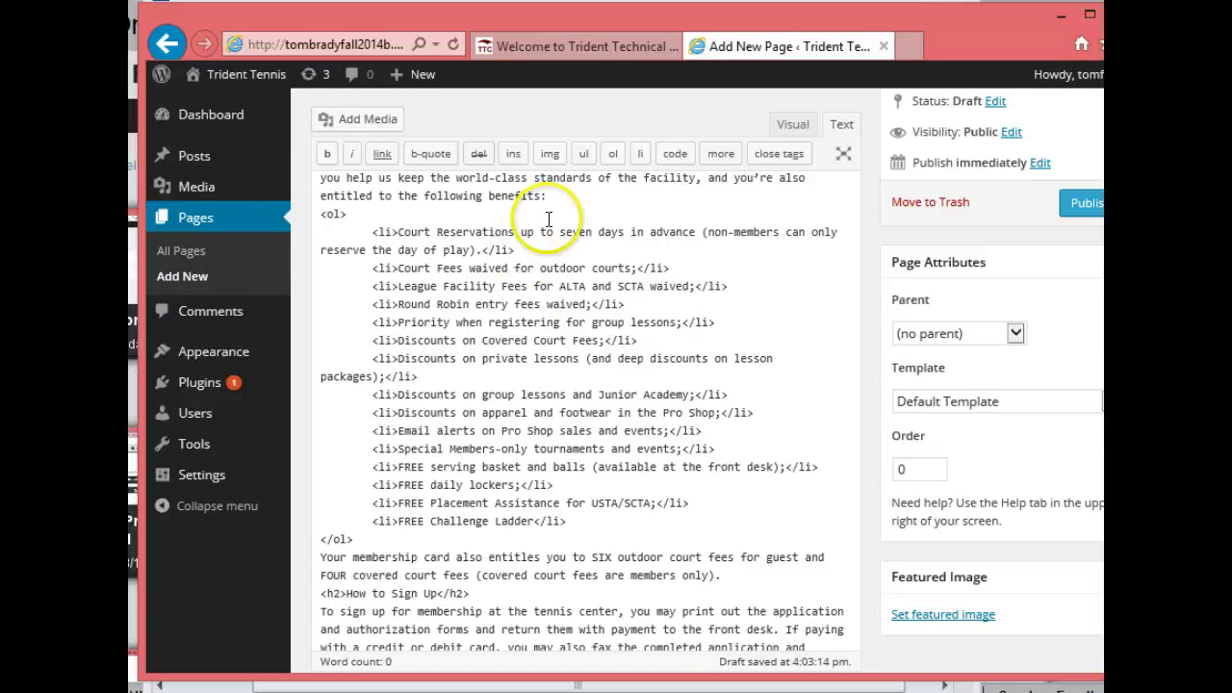
scroll(585, 404, down, 5)
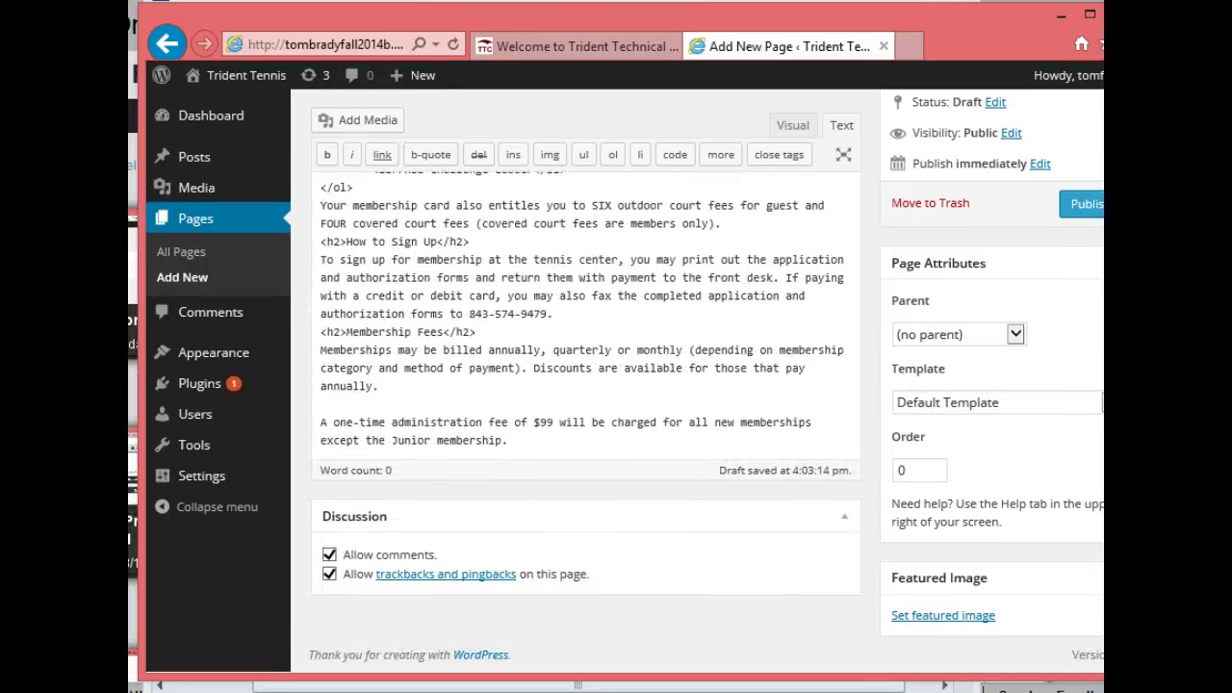
click(329, 554)
click(329, 573)
Review the Membership page's list and h2 heading markup and publish the page
scroll(585, 404, up, 5)
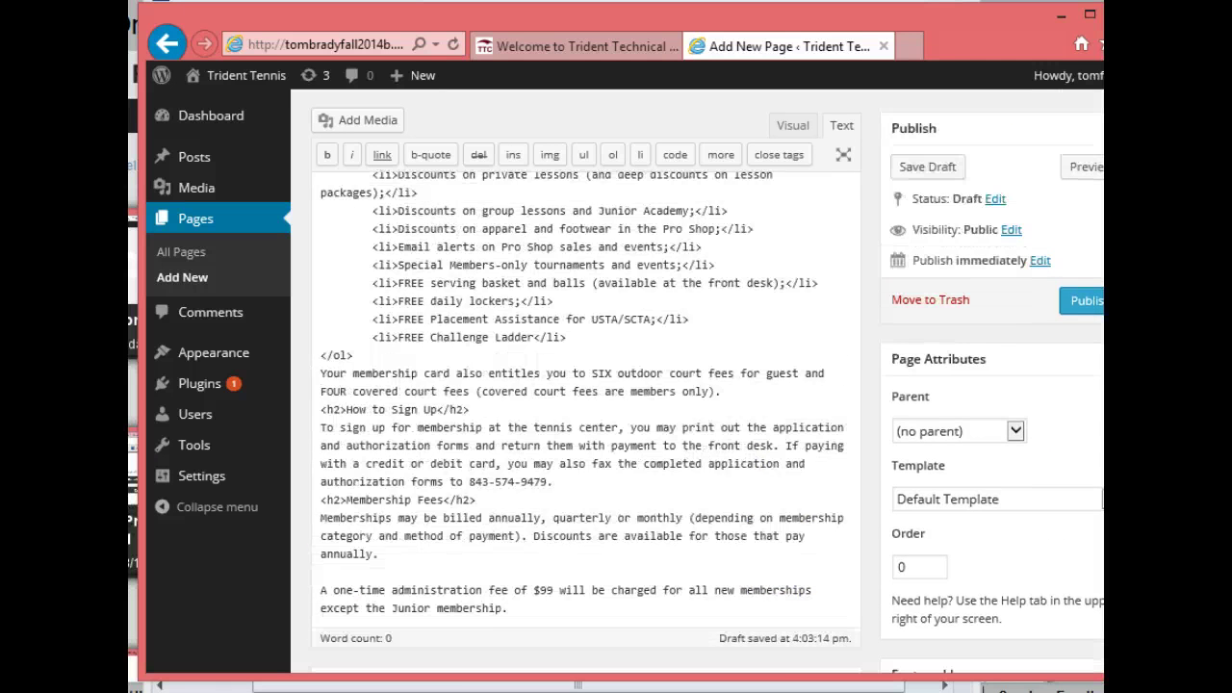
scroll(585, 404, up, 5)
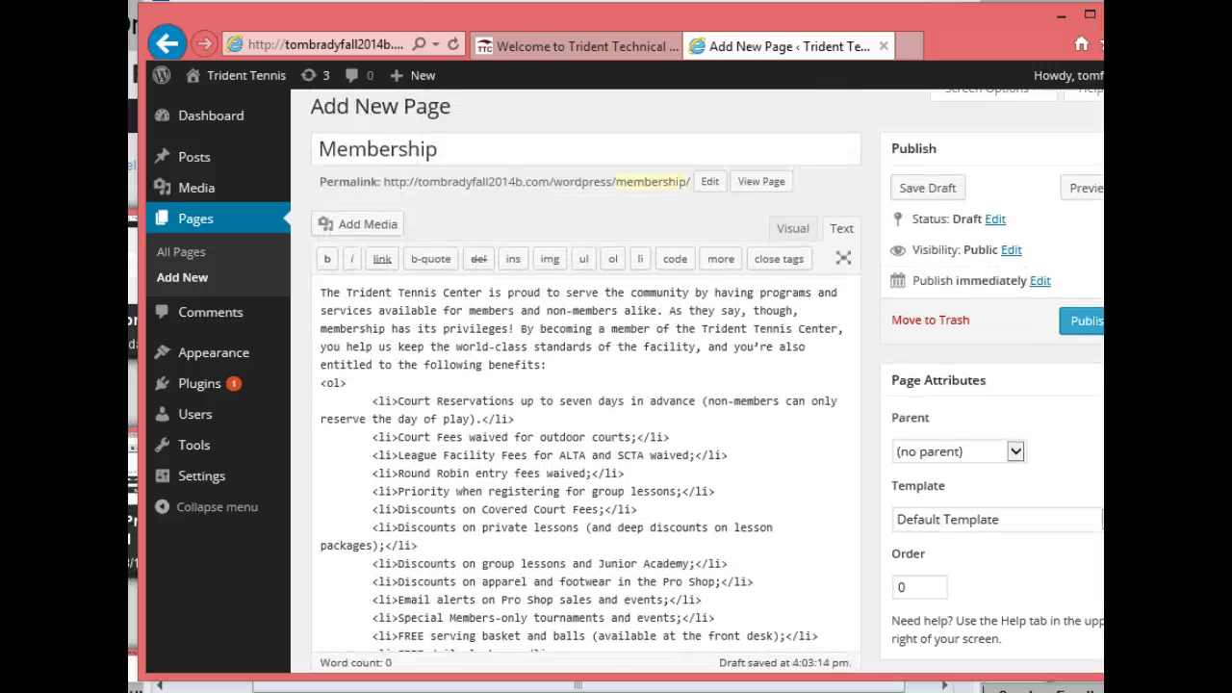
scroll(490, 435, down, 5)
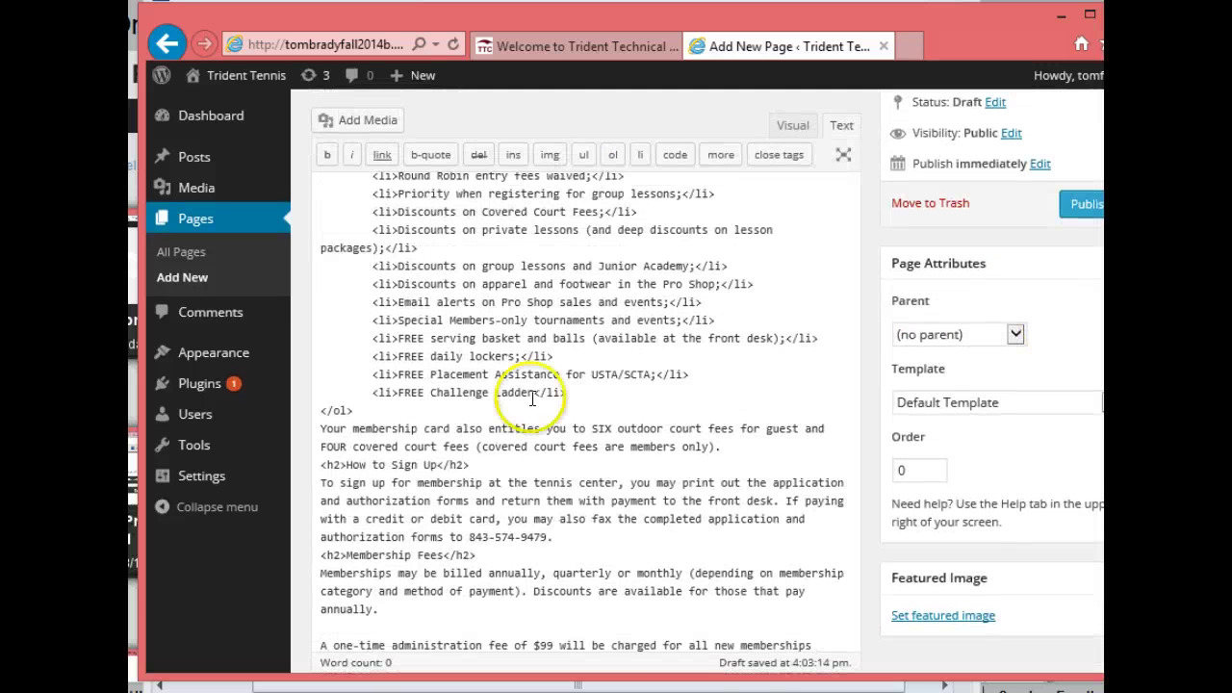
click(492, 459)
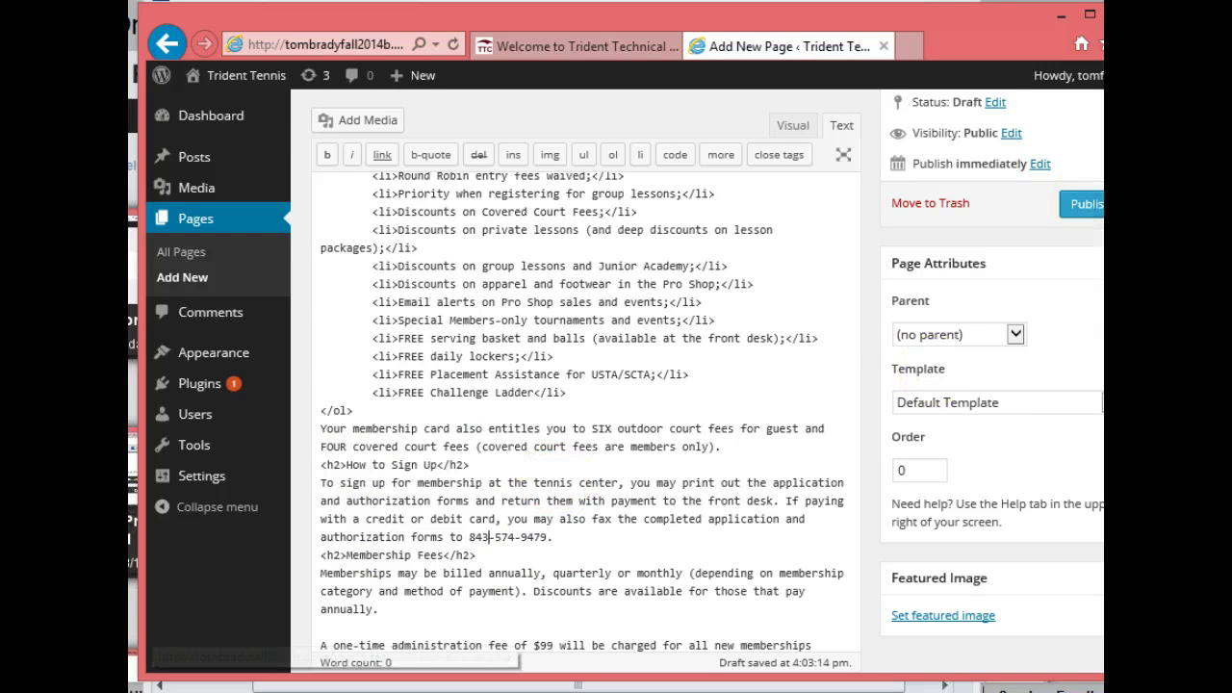
scroll(586, 385, up, 3)
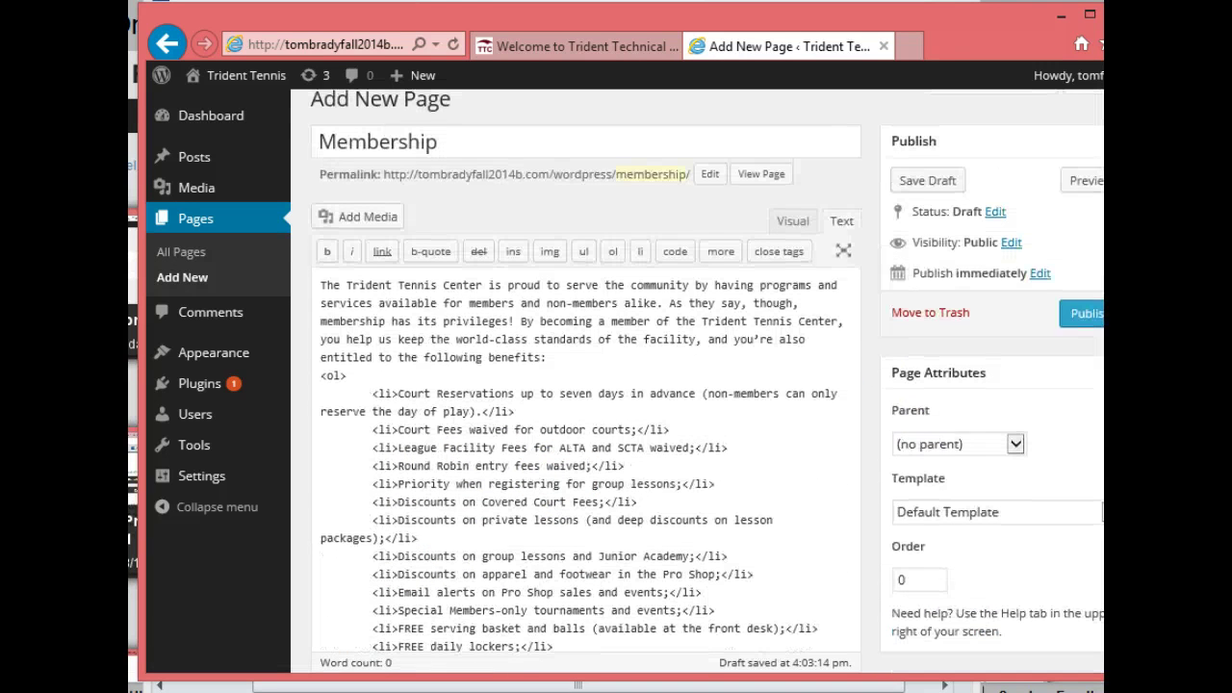
click(1084, 313)
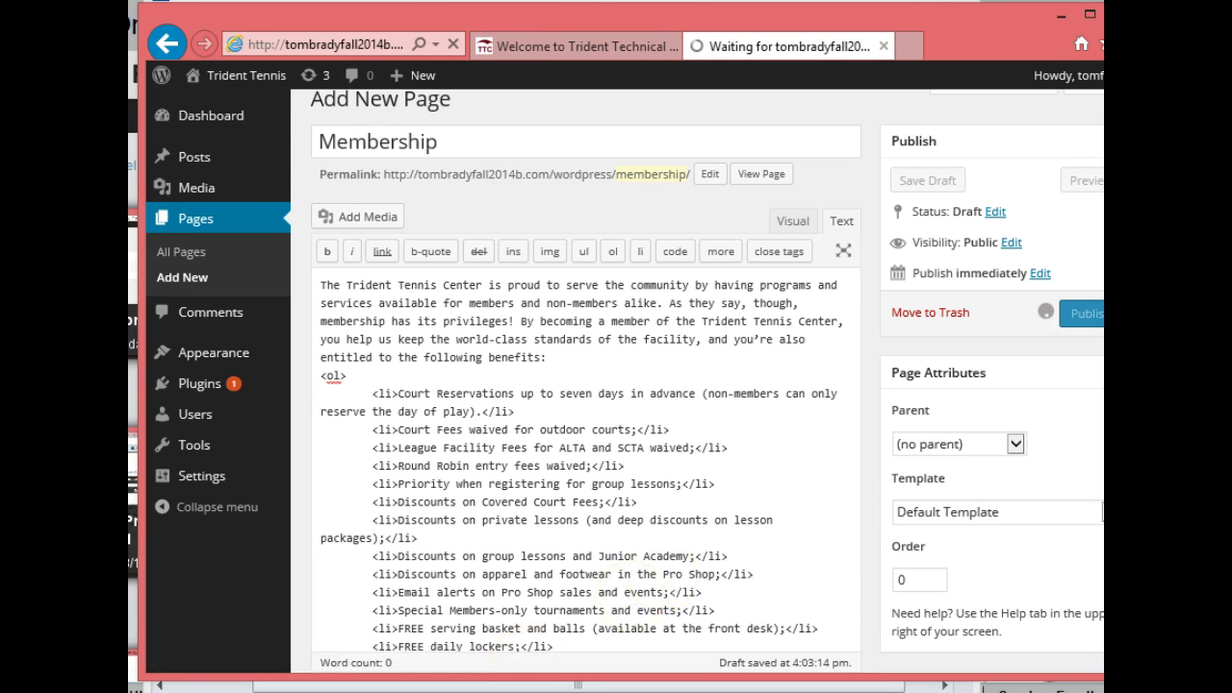
Copy section 4 of the Word document, from the "Our Mission" heading through the "Not a member?" paragraph, and return to WordPress
key(alt+Tab)
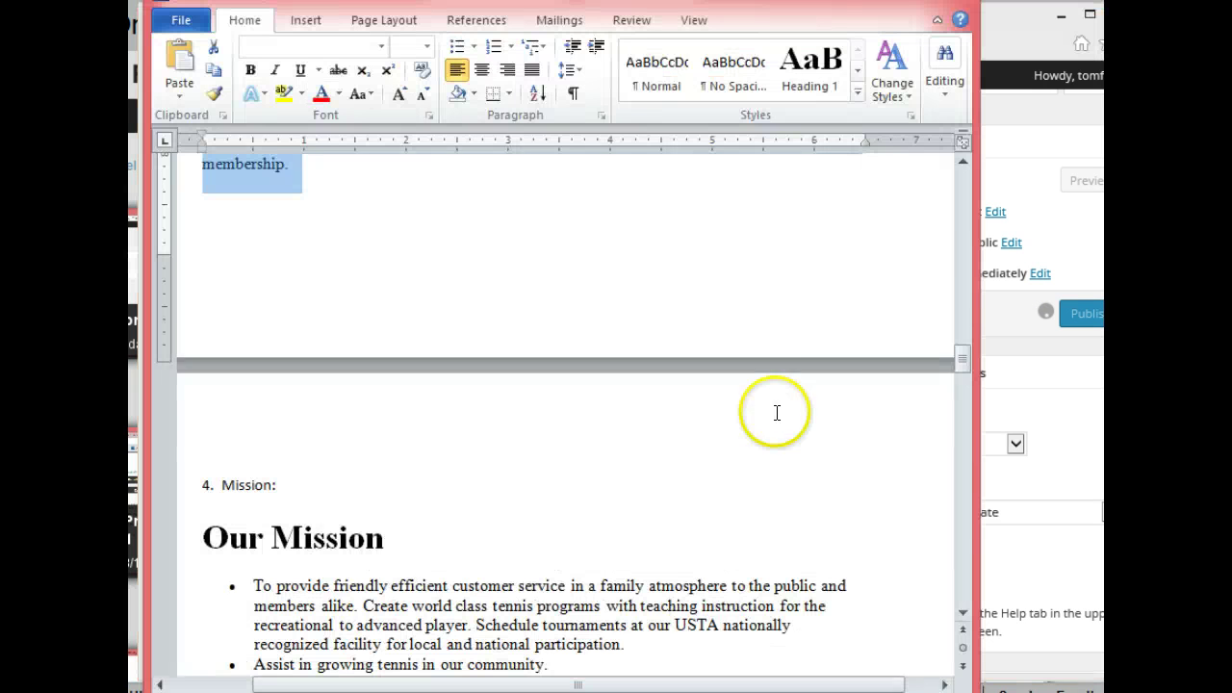
mouse_move(959, 353)
mouse_down()
mouse_move(966, 383)
mouse_move(963, 372)
mouse_up()
click(346, 352)
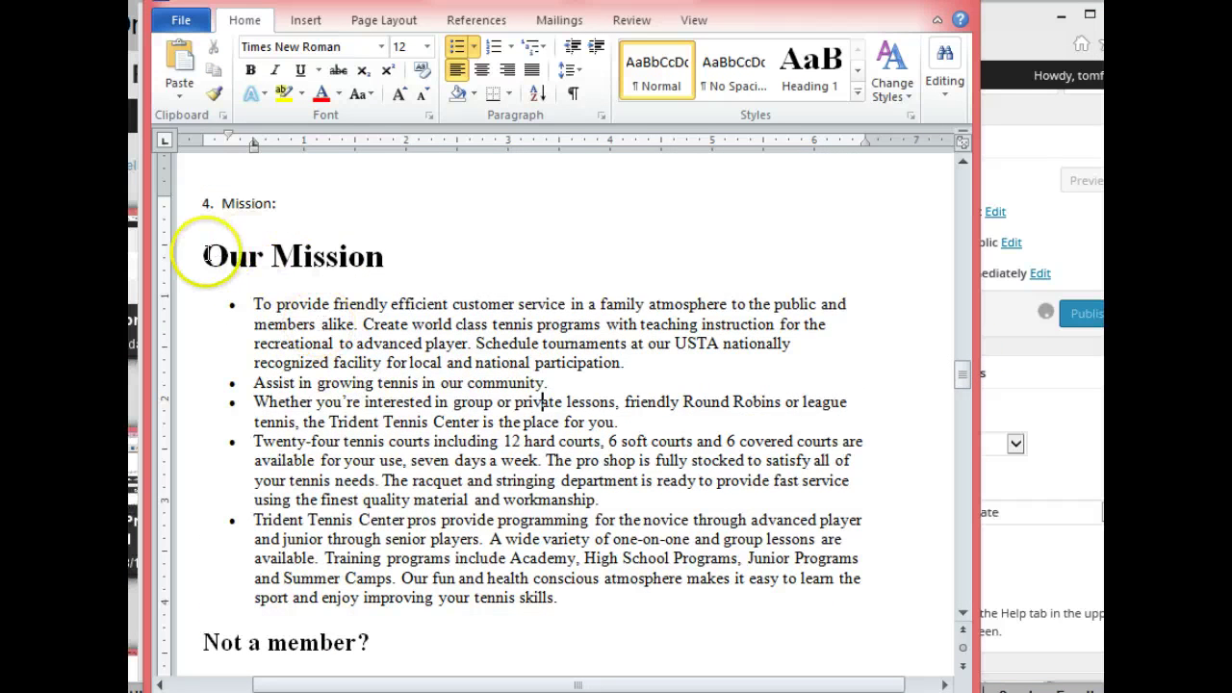
drag(202, 257, 723, 193)
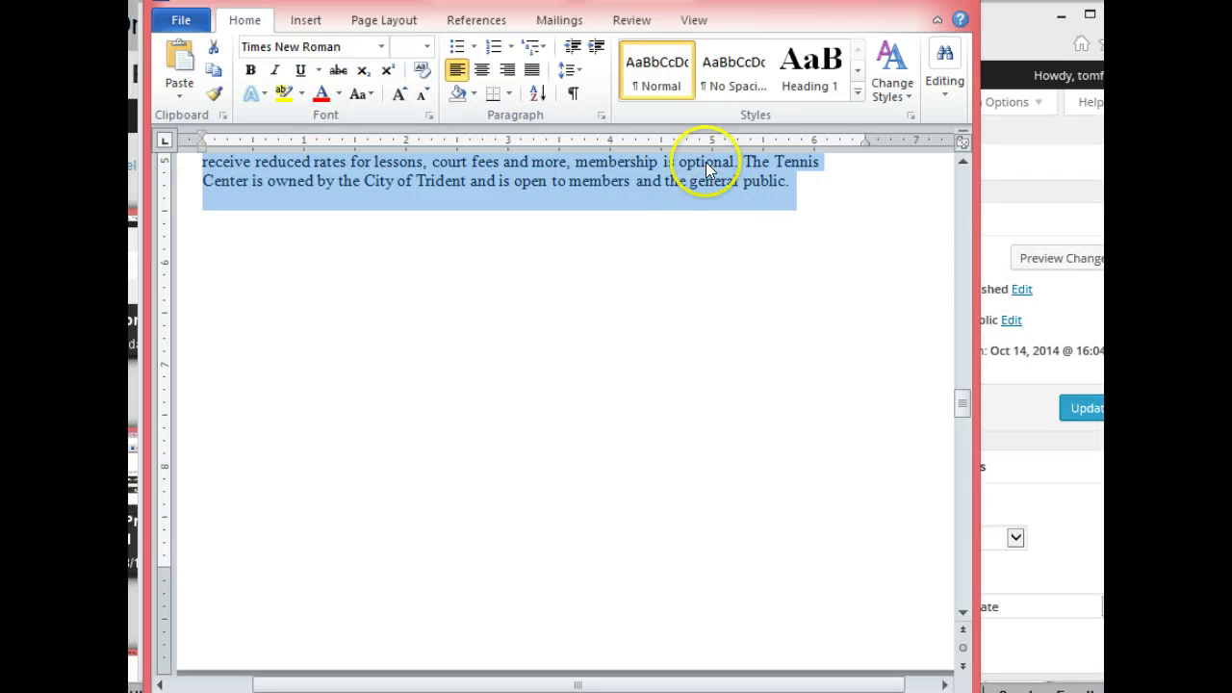
drag(963, 407, 968, 373)
click(1028, 220)
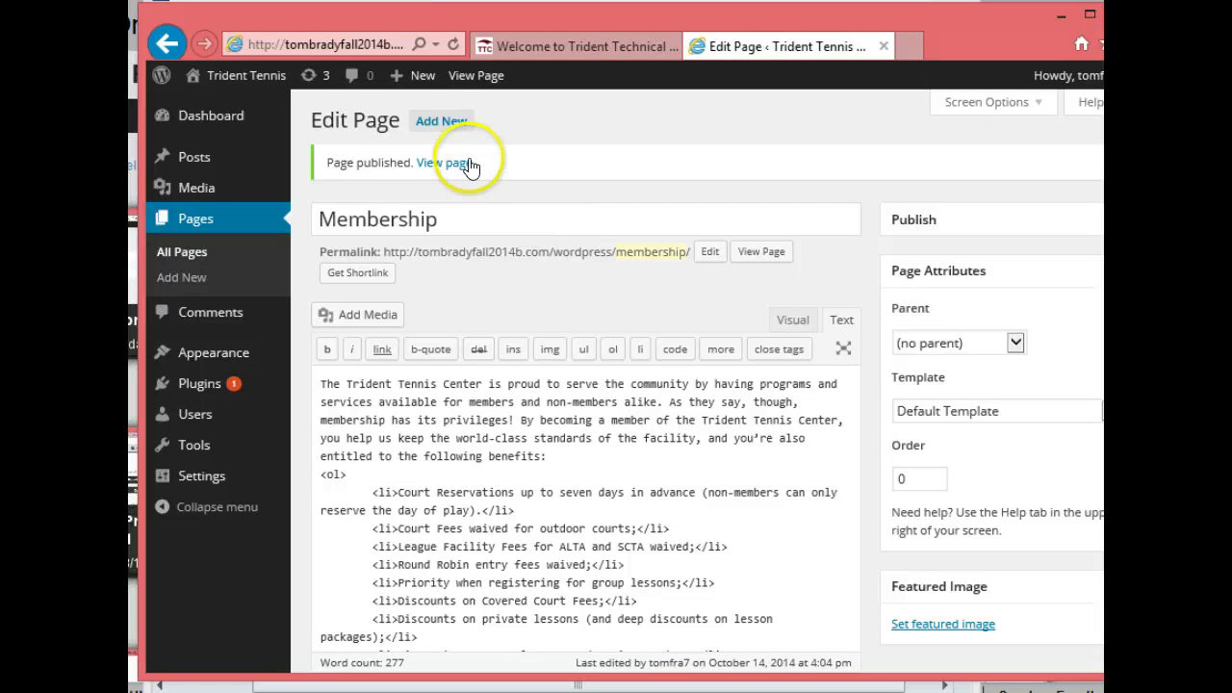
Add another new page and title it "Mission"
click(447, 123)
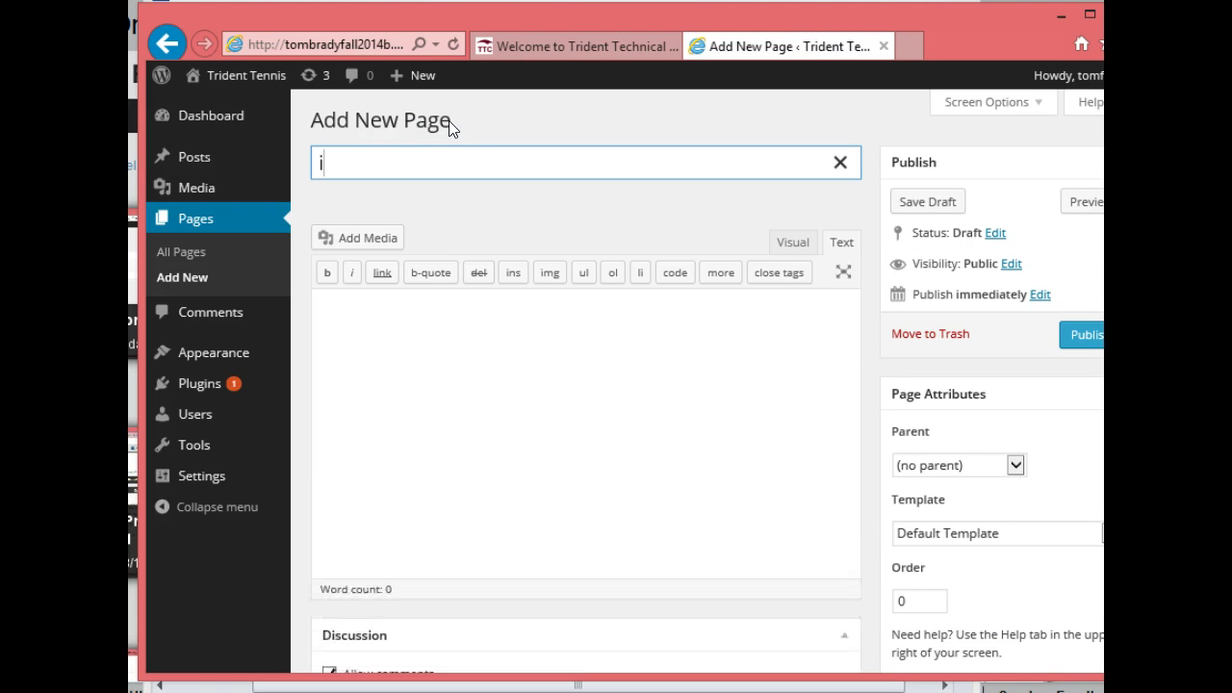
text(Missh)
key(BackSpace)
text(ion)
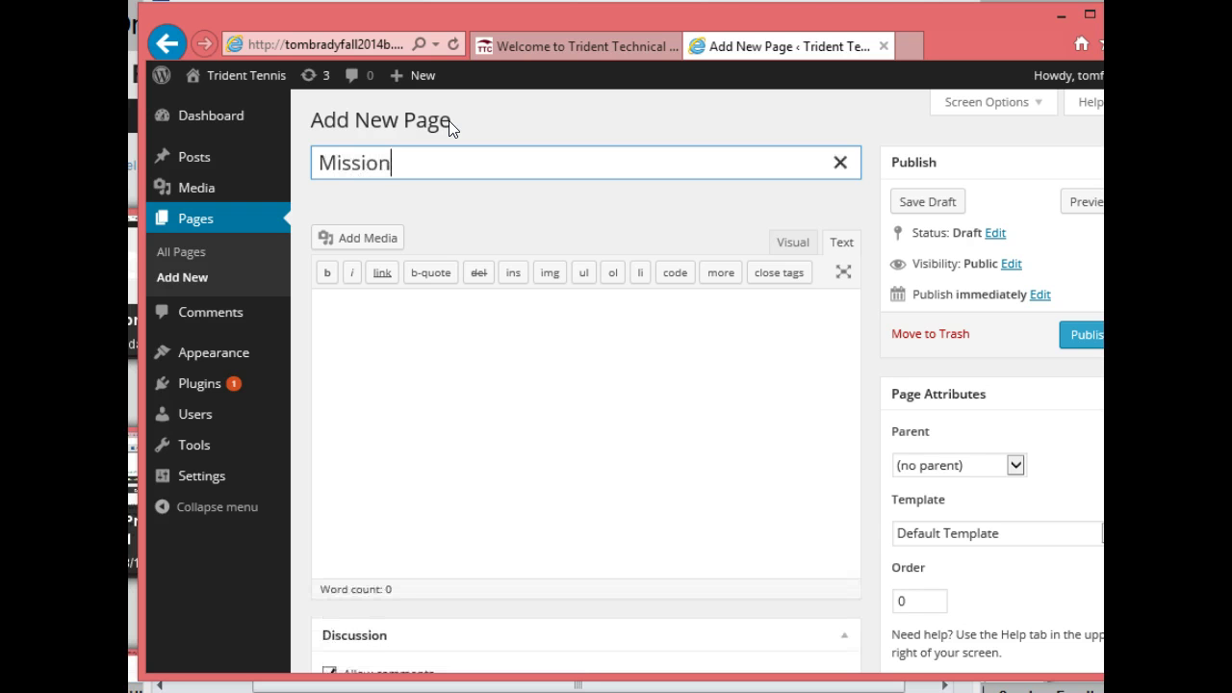
Switch the Mission page to the Visual editor and paste the copied mission text into its body without italics
click(792, 243)
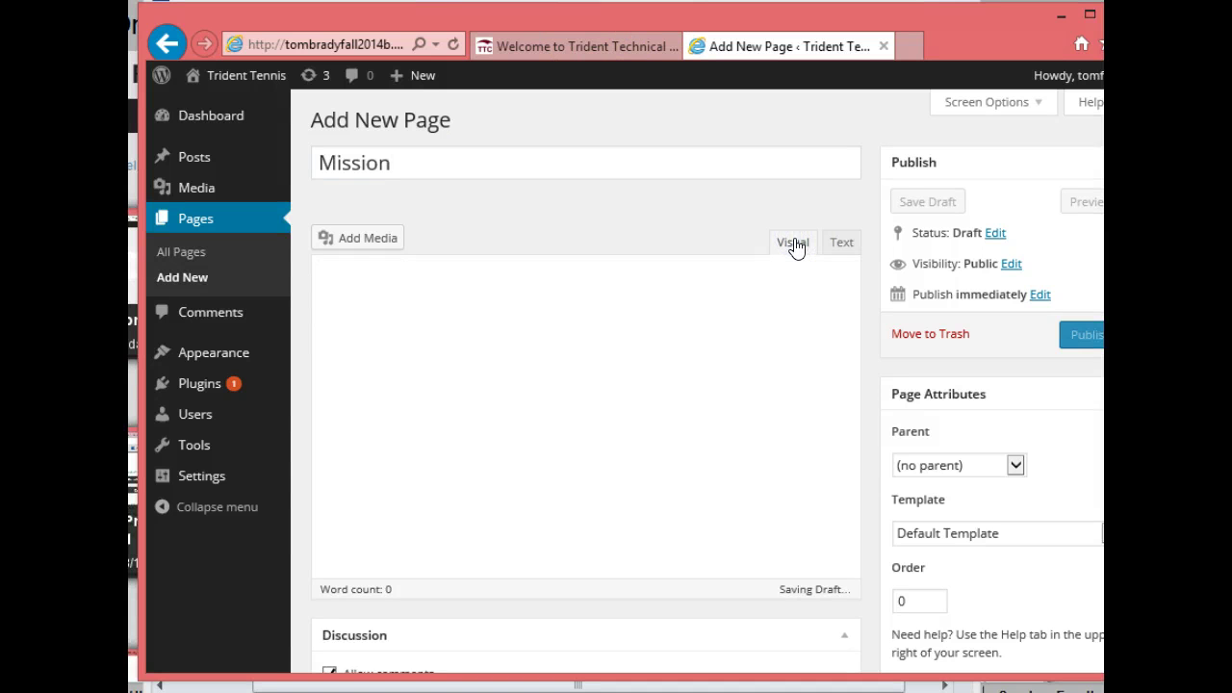
click(357, 274)
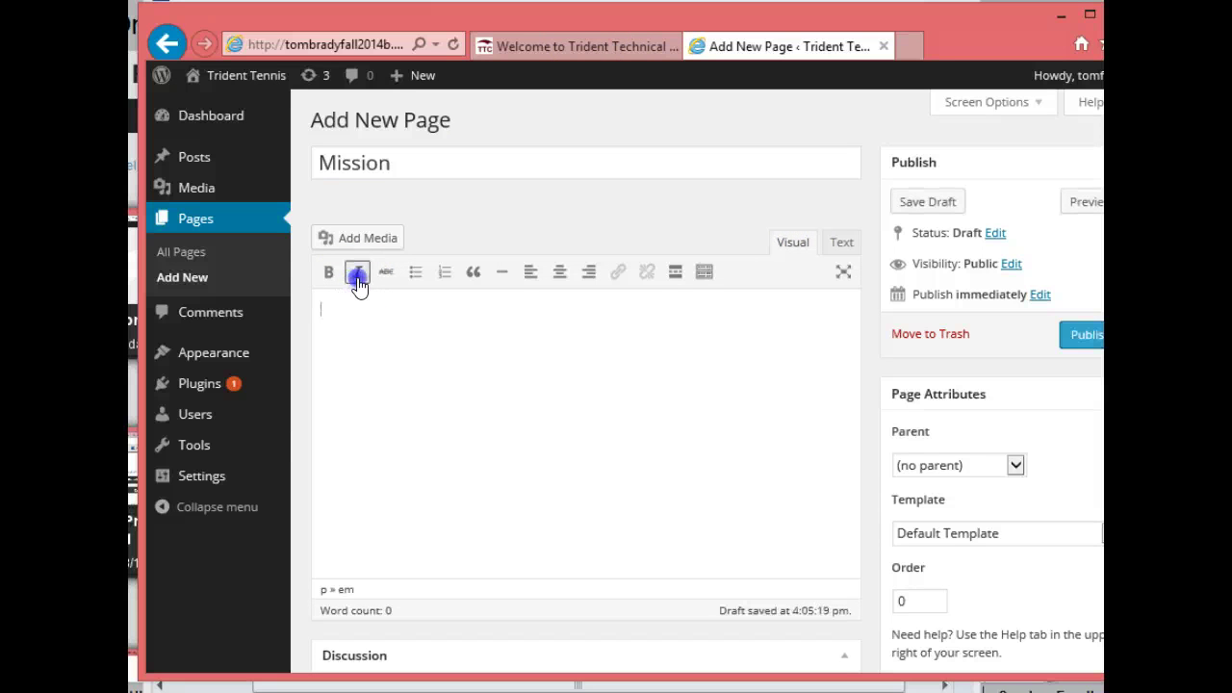
click(357, 274)
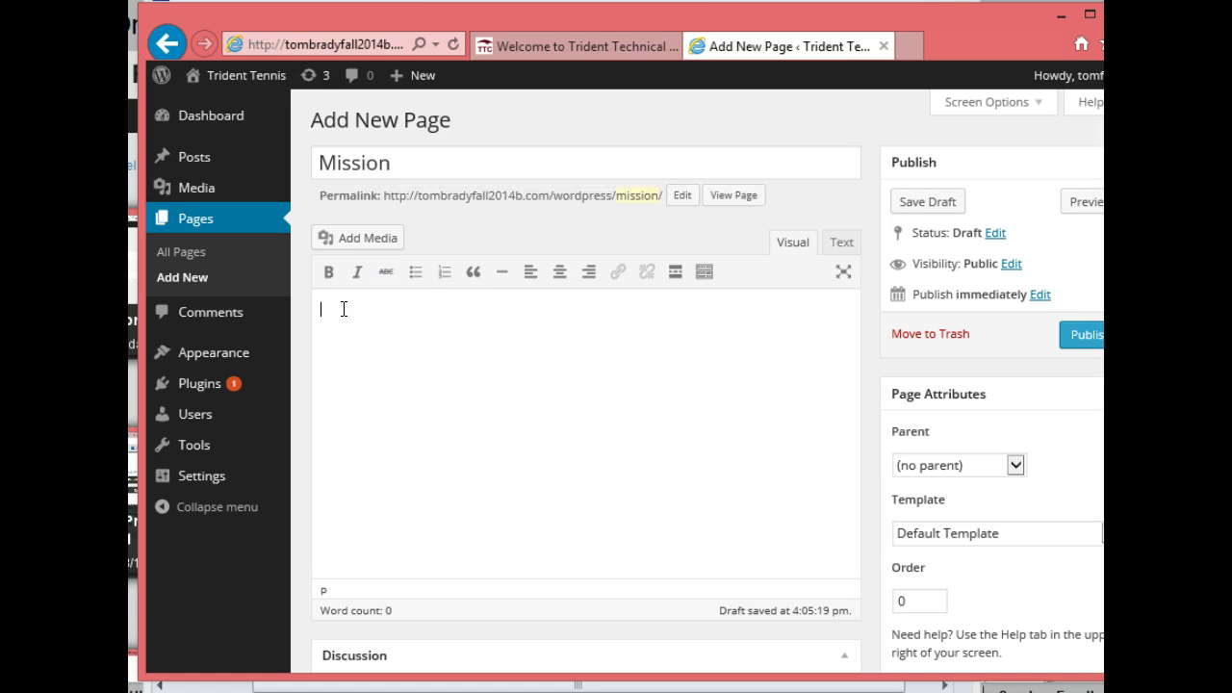
key(ctrl+v)
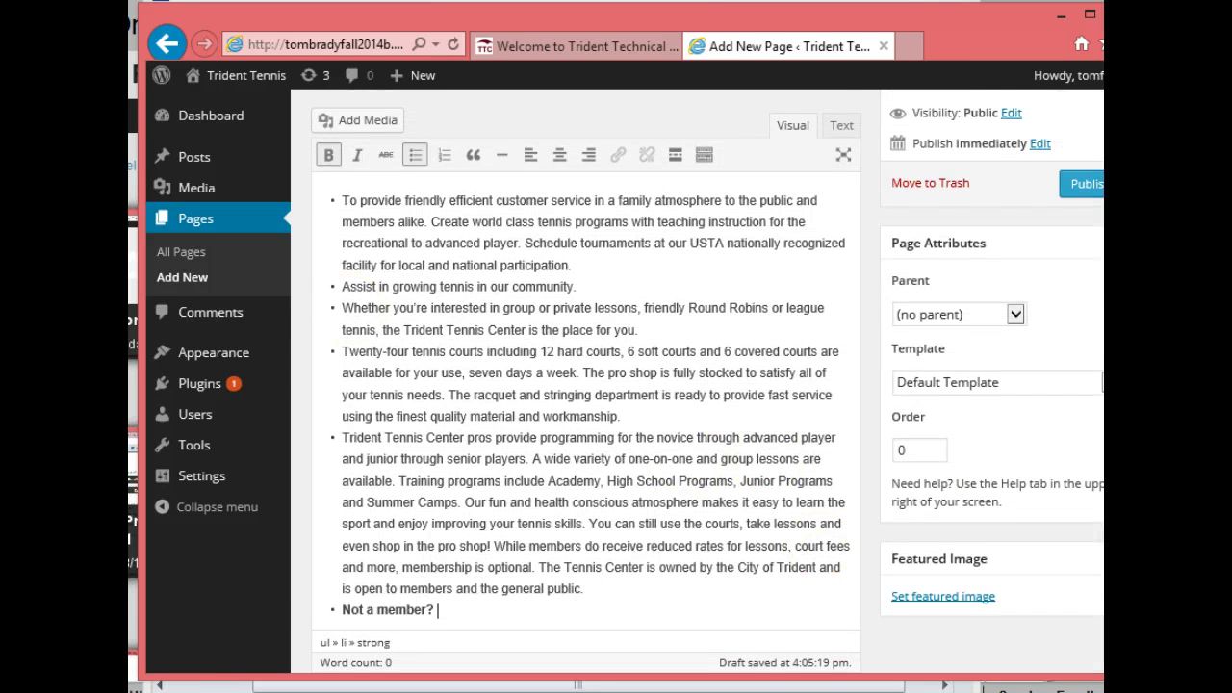
Disallow comments, trackbacks and pingbacks on the Mission page
scroll(585, 385, down, 2)
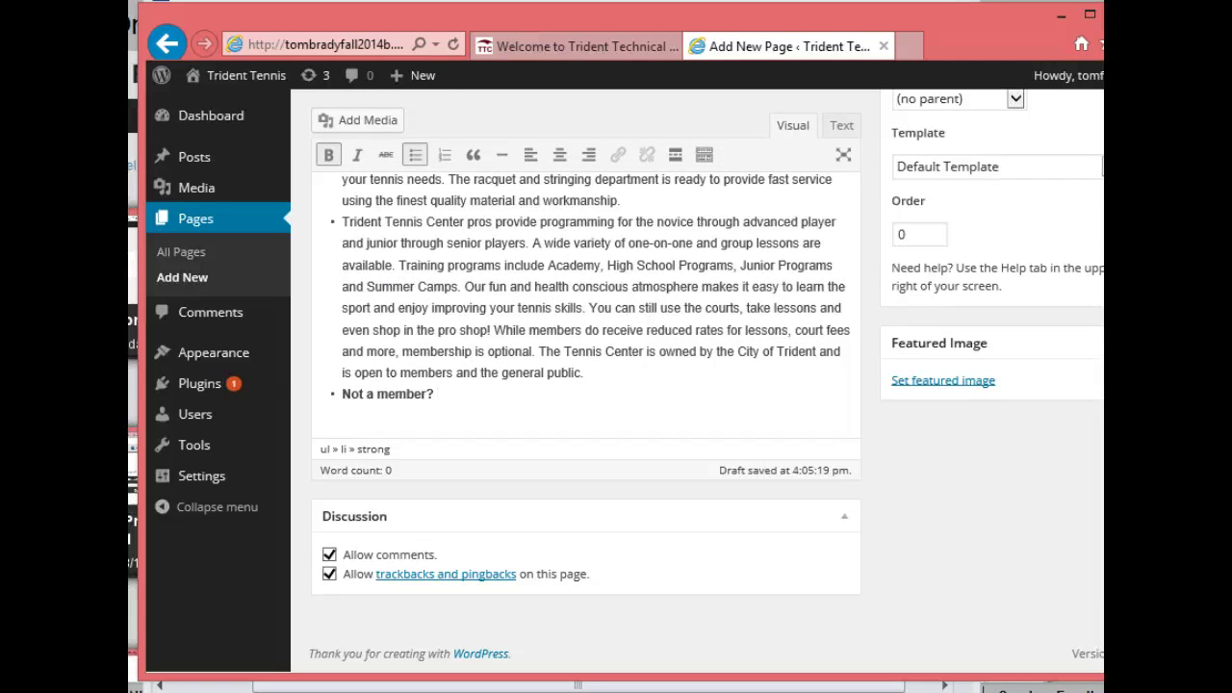
click(328, 556)
click(330, 575)
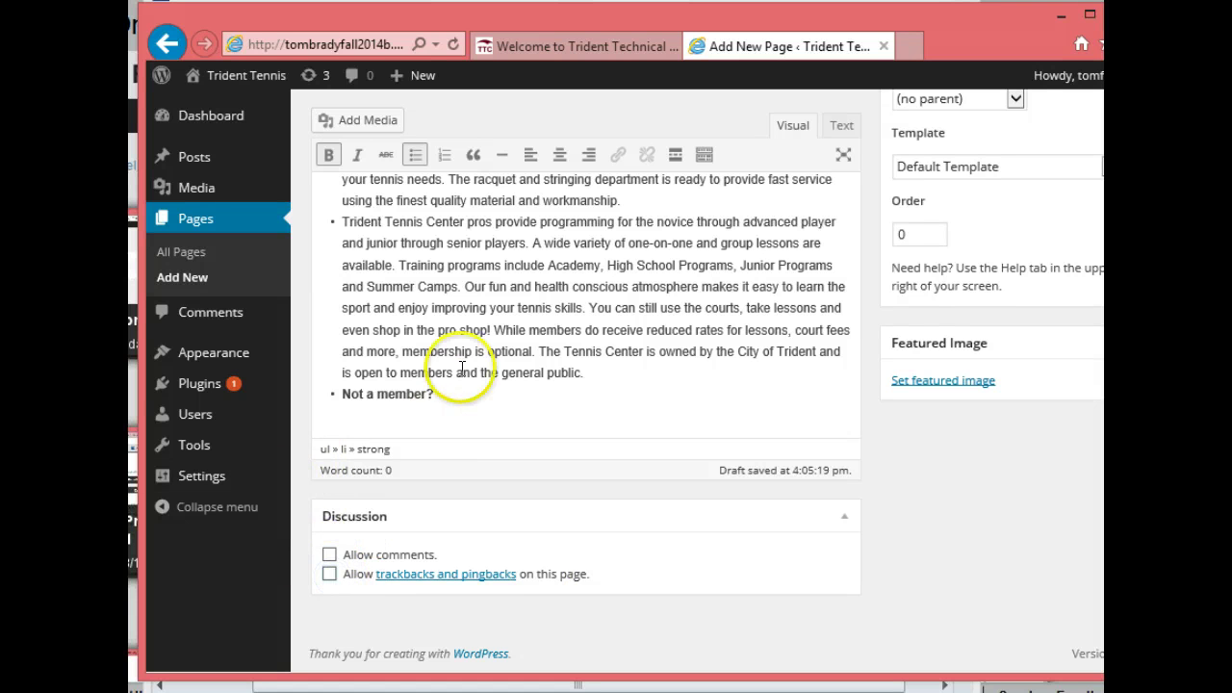
Copy only the paragraph below the "Not a member?" heading in the Word document and return to the Mission page in WordPress
click(417, 689)
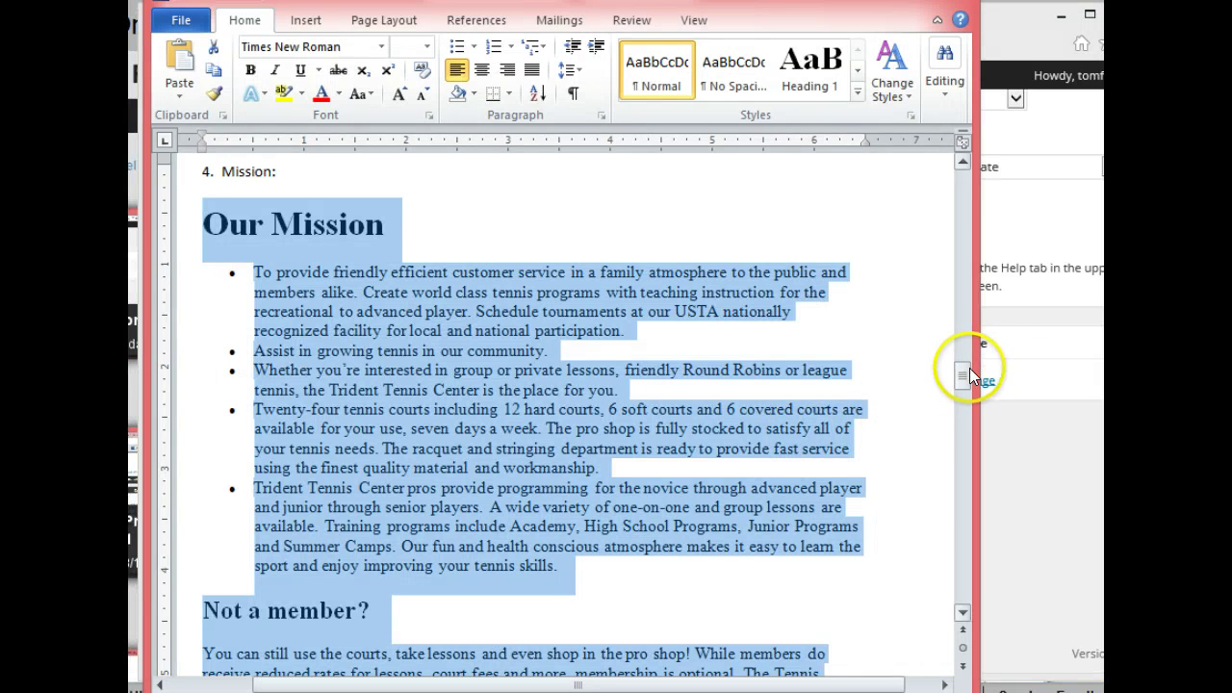
mouse_move(966, 376)
mouse_down()
mouse_move(966, 394)
mouse_move(966, 383)
mouse_up()
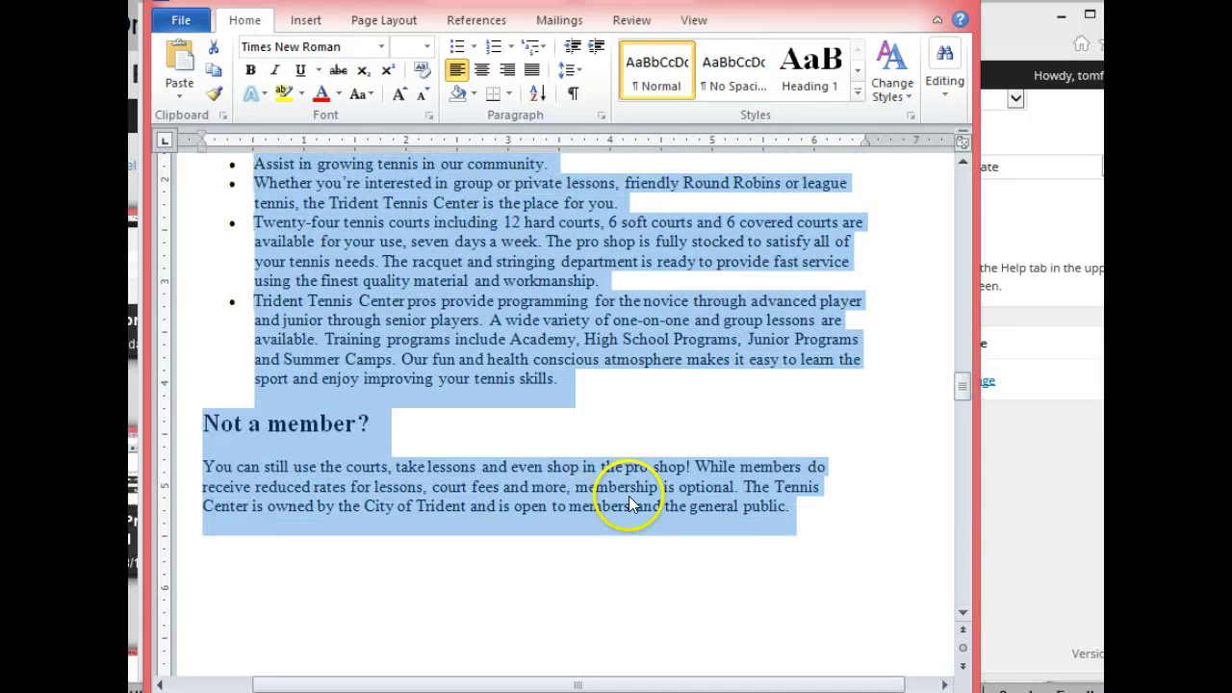
click(630, 506)
drag(793, 510, 449, 438)
key(ctrl+c)
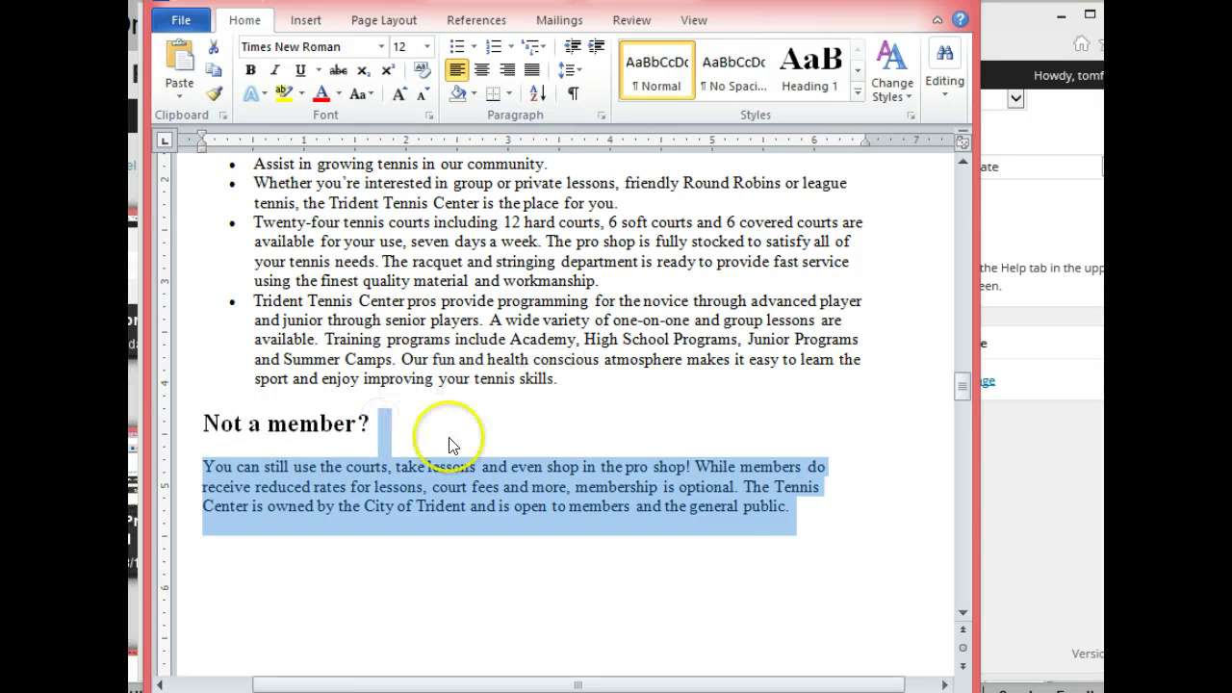
click(1042, 502)
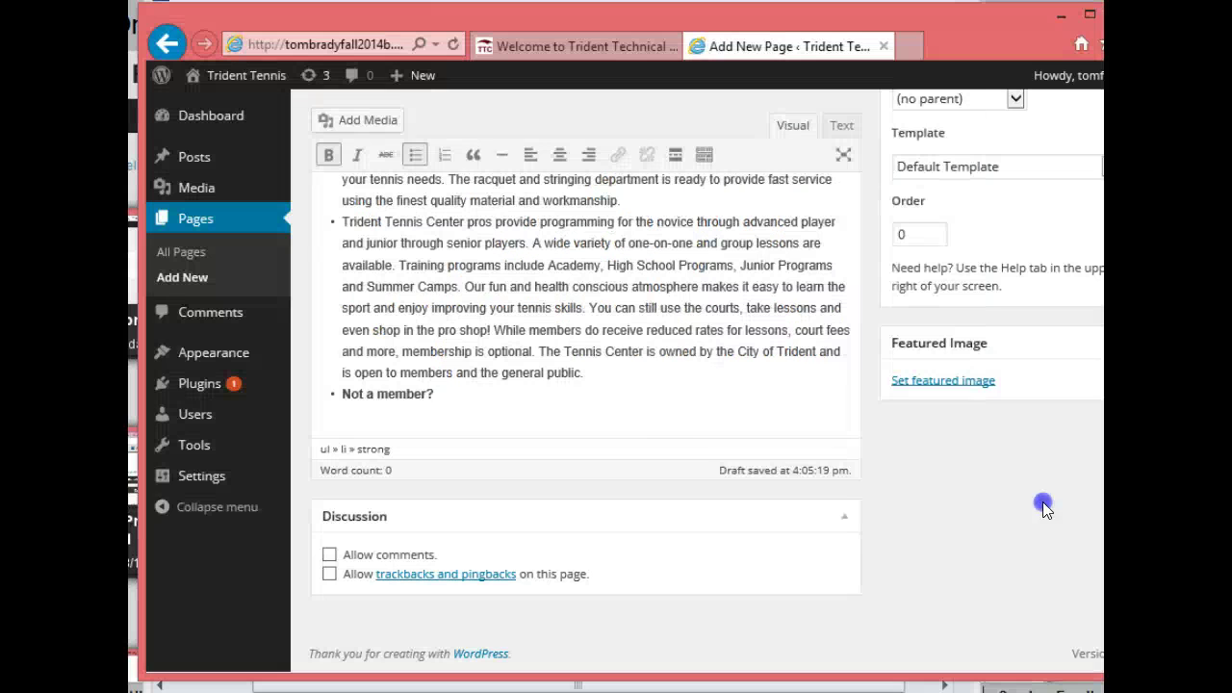
Paste the copied non-member paragraph as plain body text outside the bulleted list, below the "Not a member?" heading
click(654, 401)
click(472, 421)
key(Return)
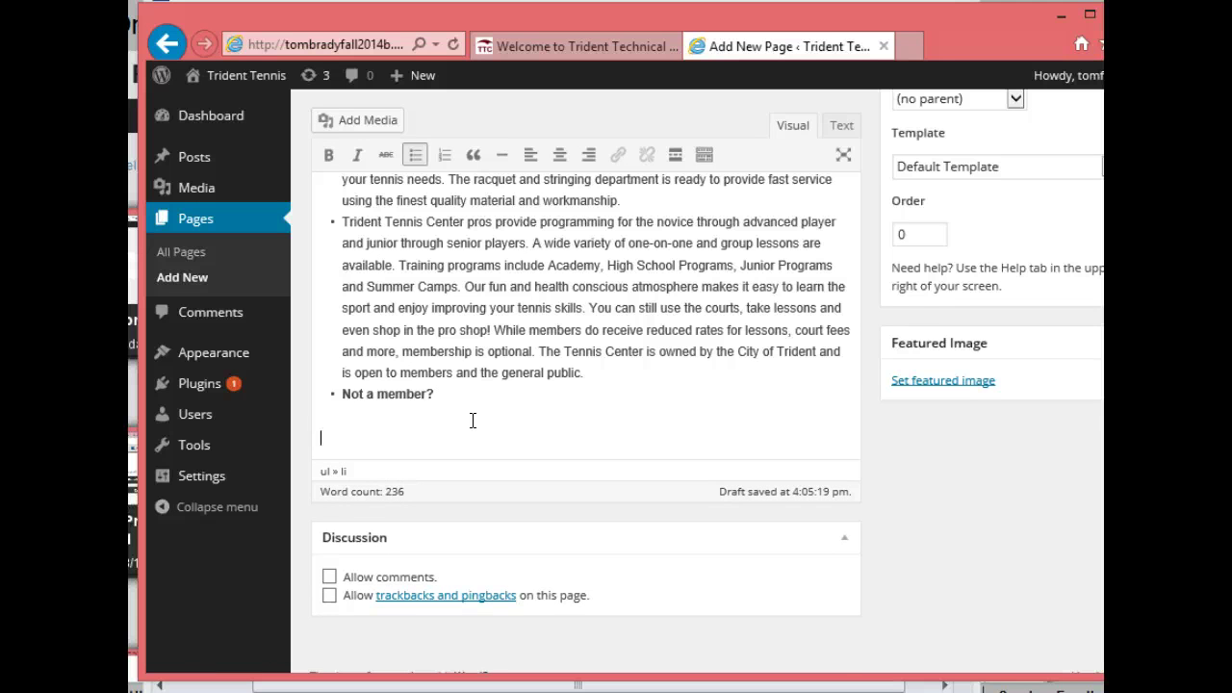
key(Return)
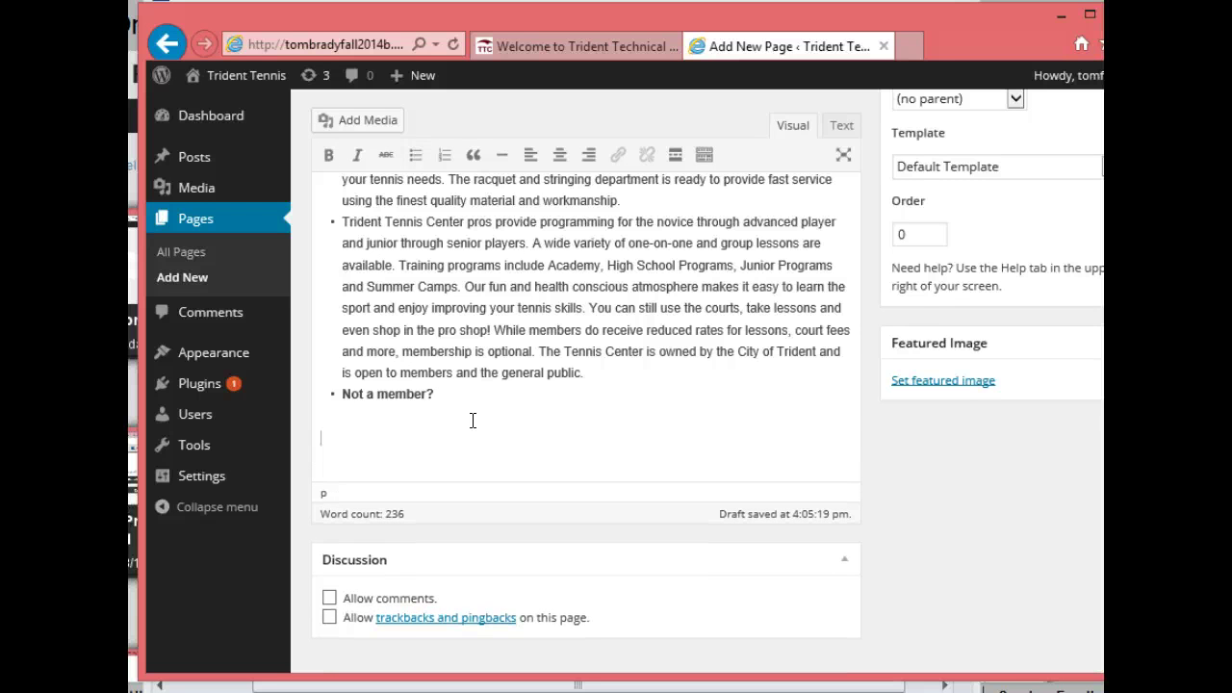
key(ctrl+v)
Remove the bullet from the "Not a member?" heading and delete the extra blank line beneath it
click(324, 411)
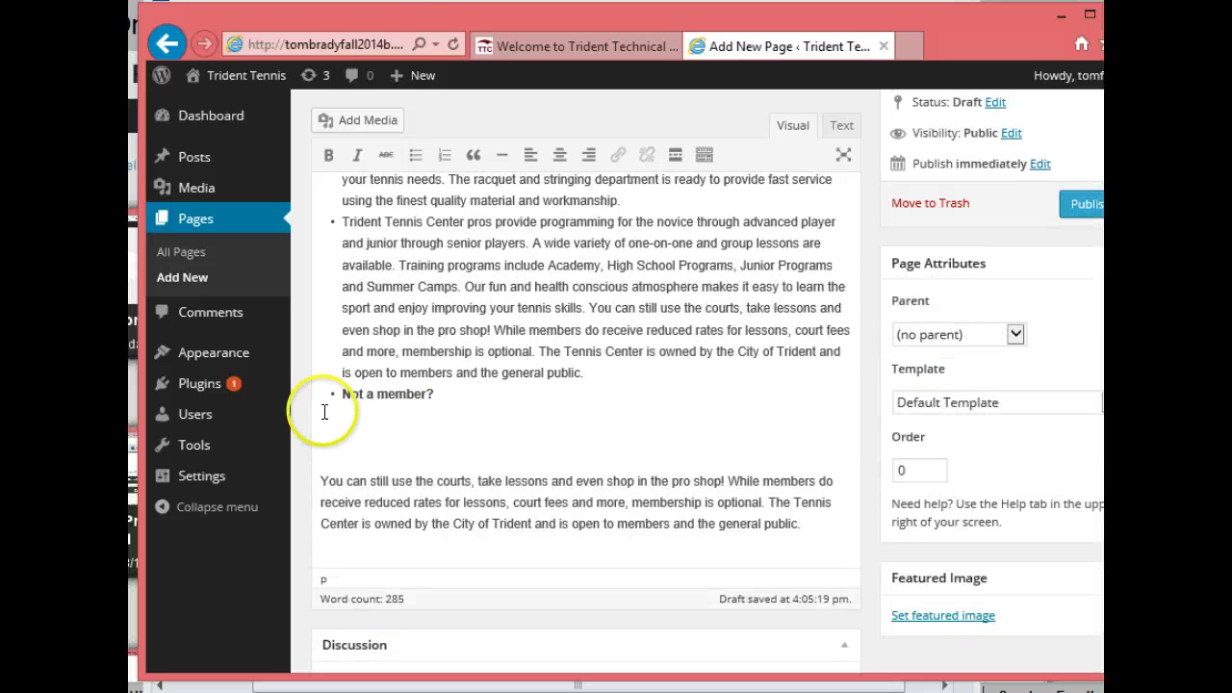
click(342, 393)
key(BackSpace)
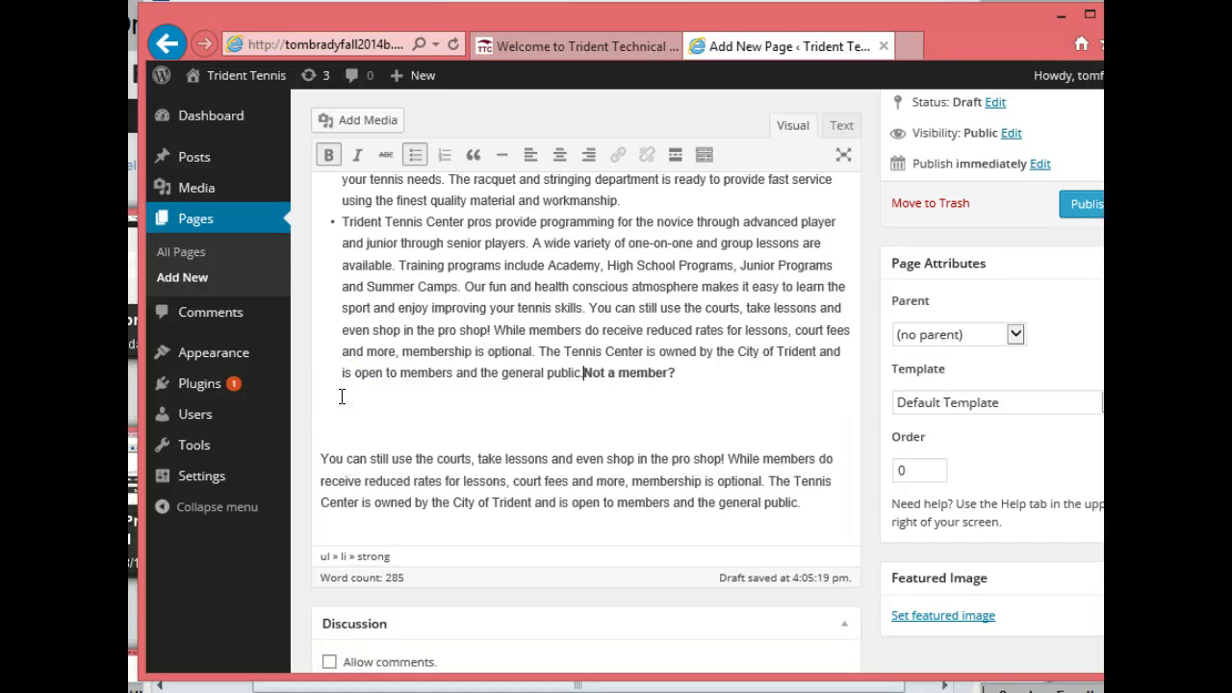
key(Return)
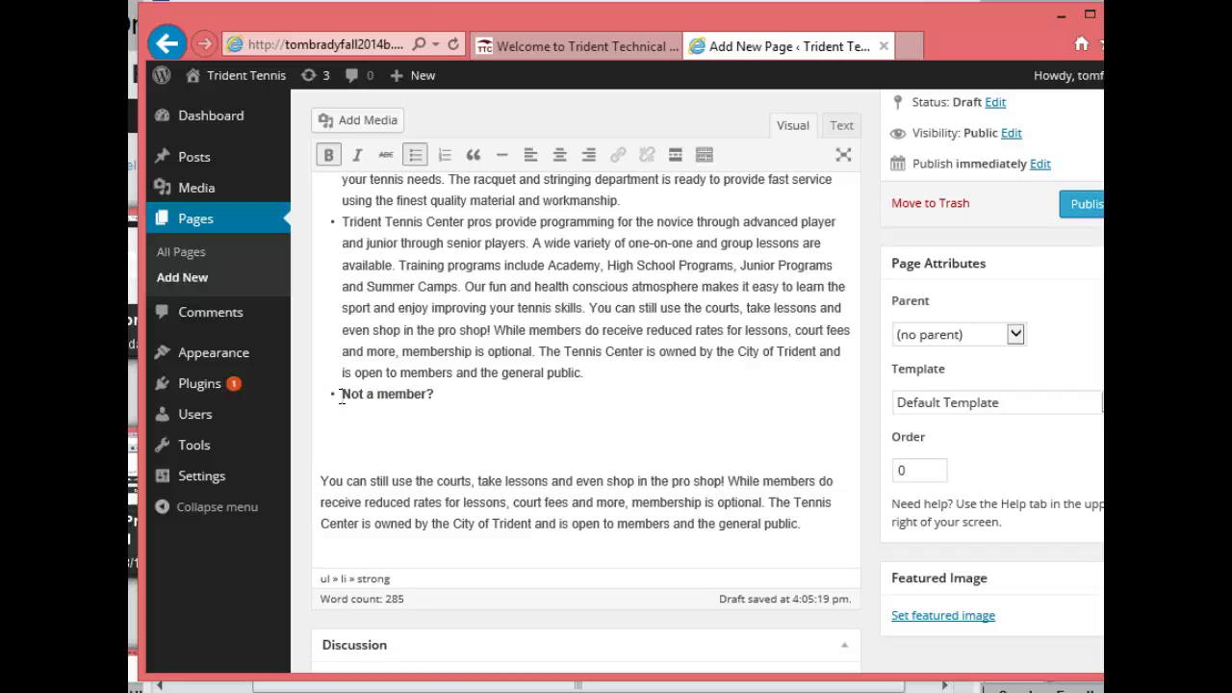
click(414, 156)
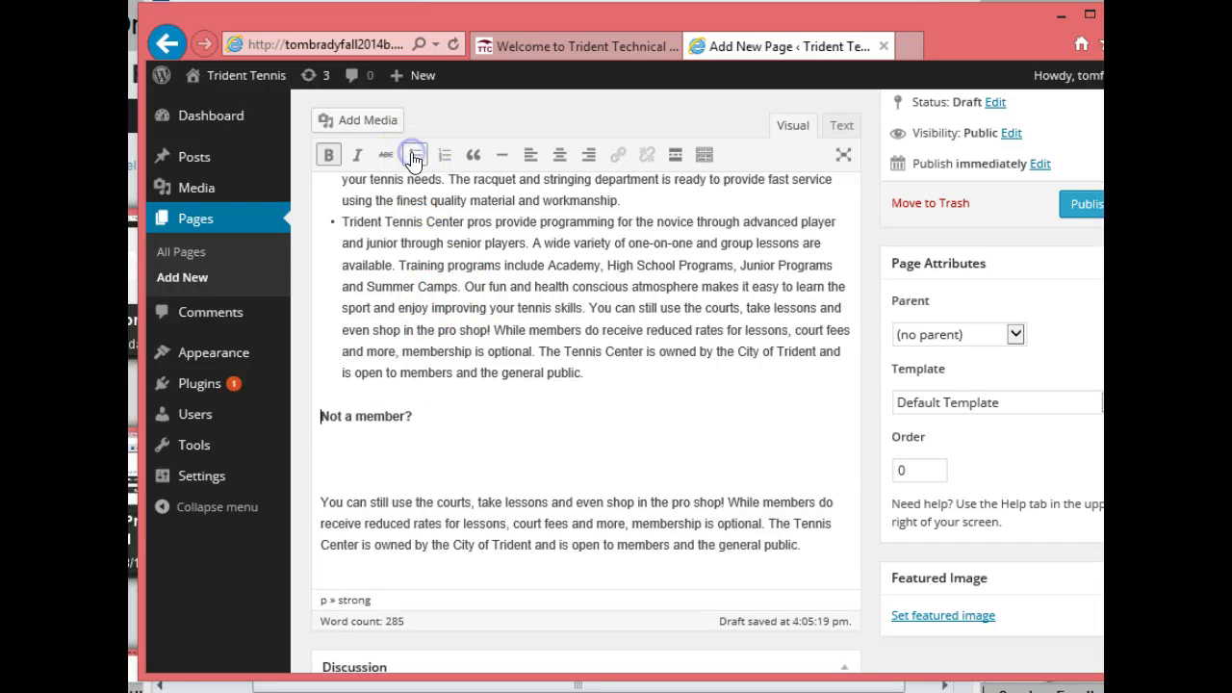
click(473, 418)
key(Delete)
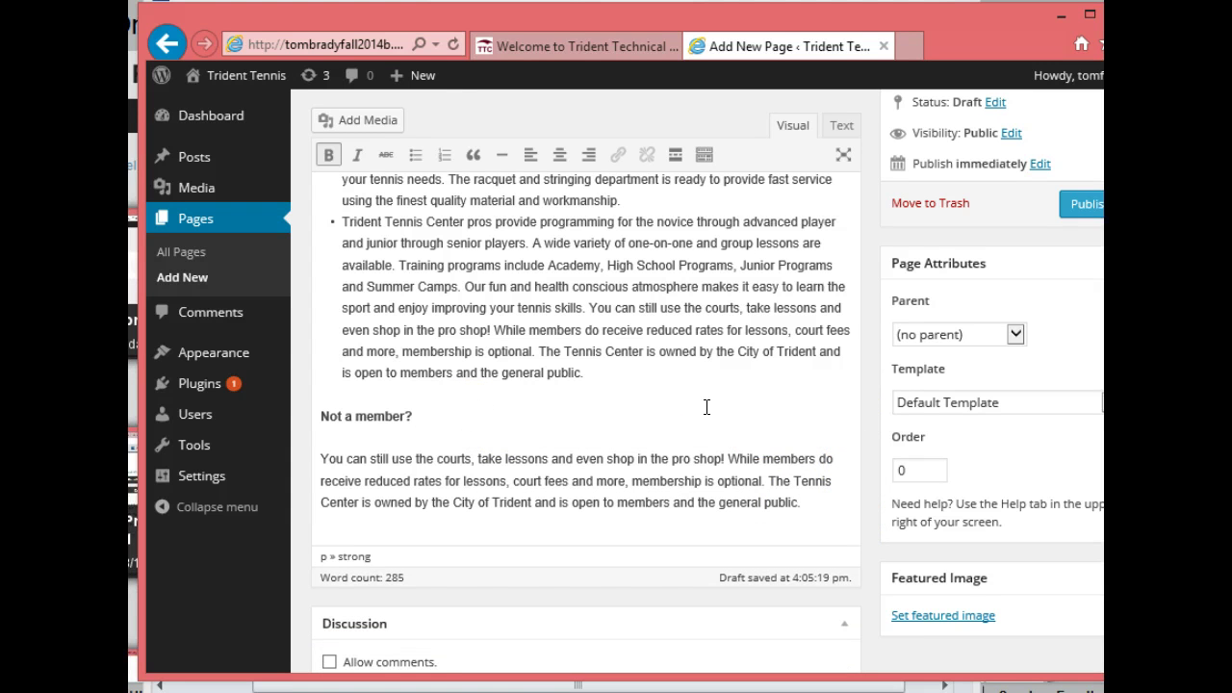
Publish the Mission page and start another new page in WordPress
click(1097, 206)
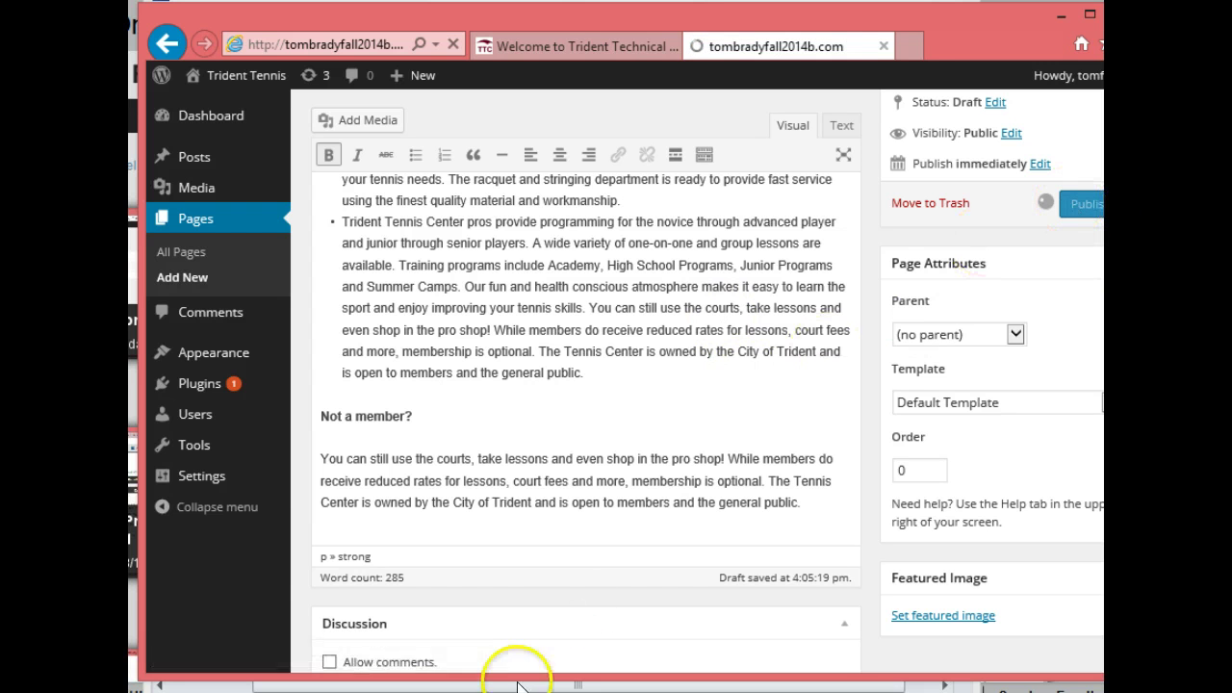
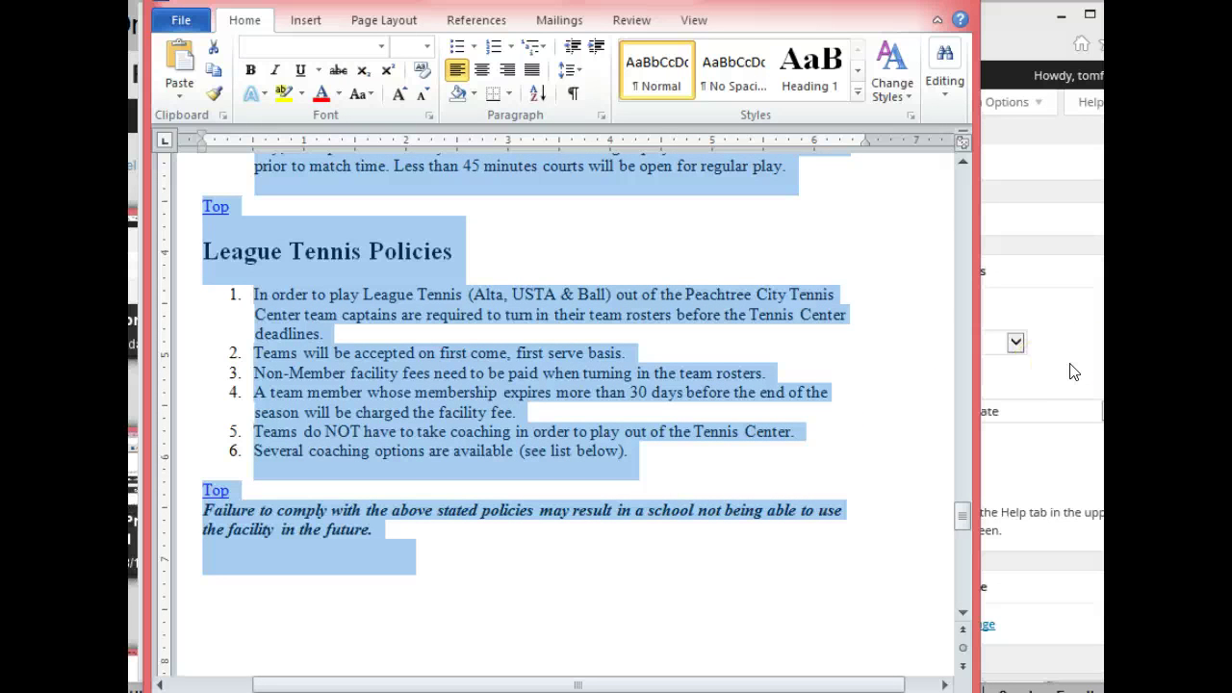
click(1075, 373)
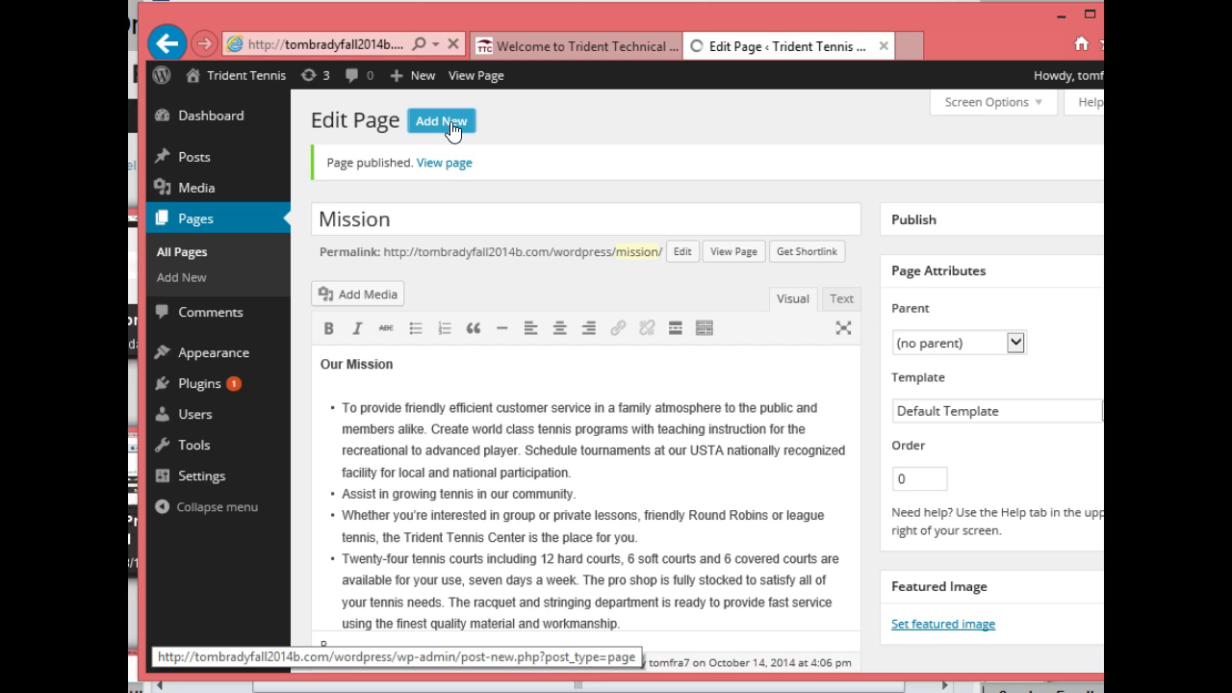
click(452, 128)
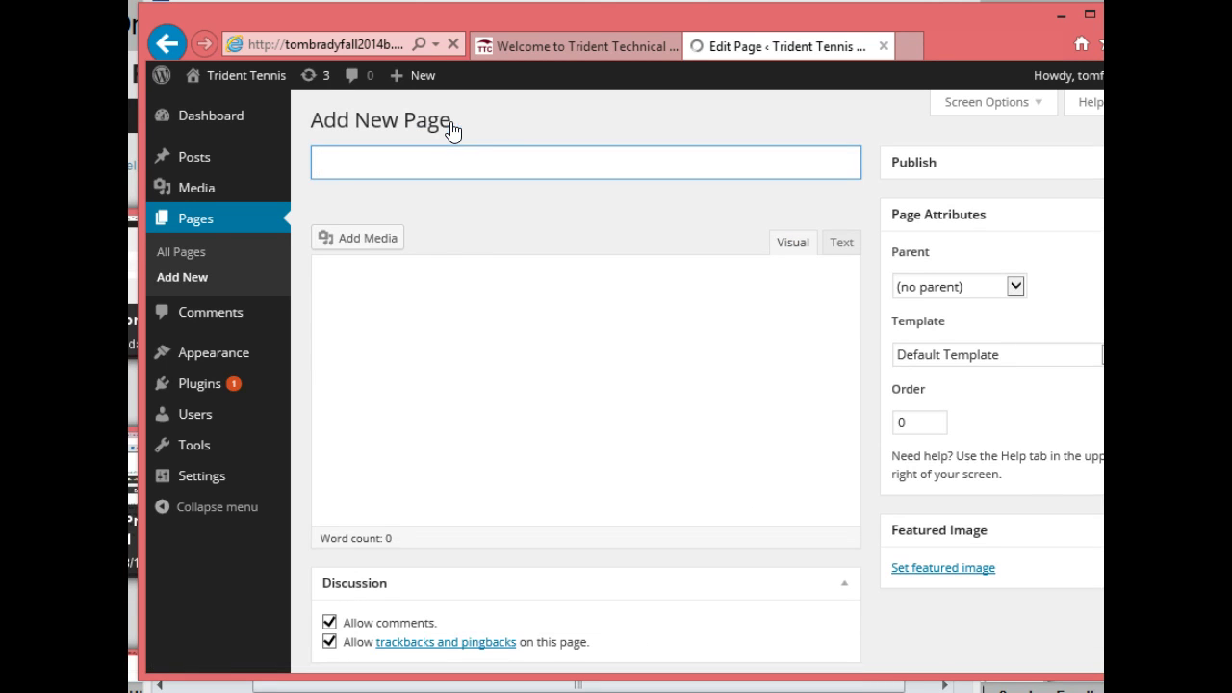
Paste the rules and policies text copied from the Word document into the new page's body
click(413, 284)
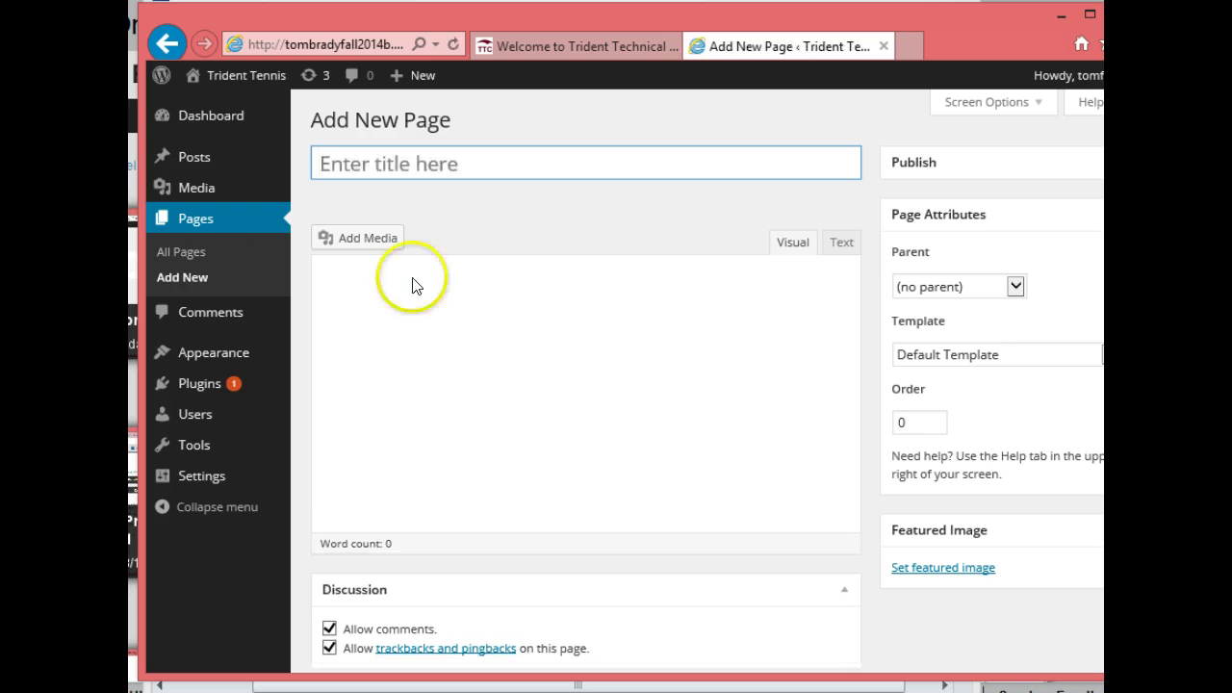
click(412, 279)
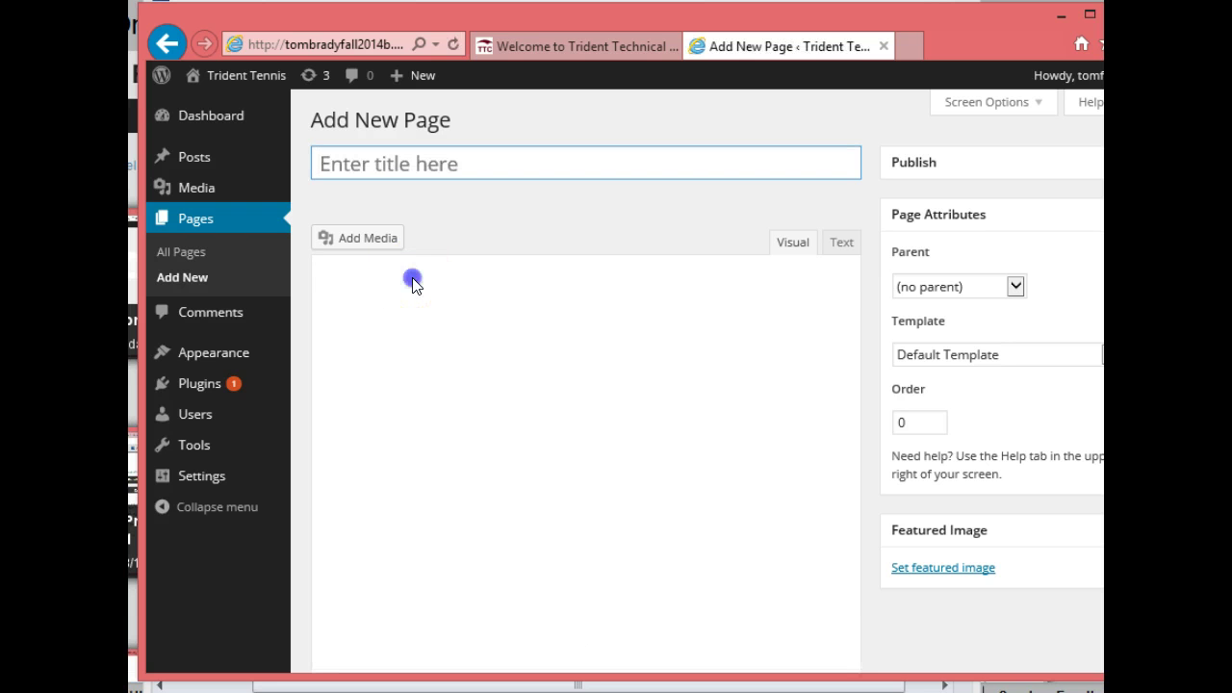
click(377, 341)
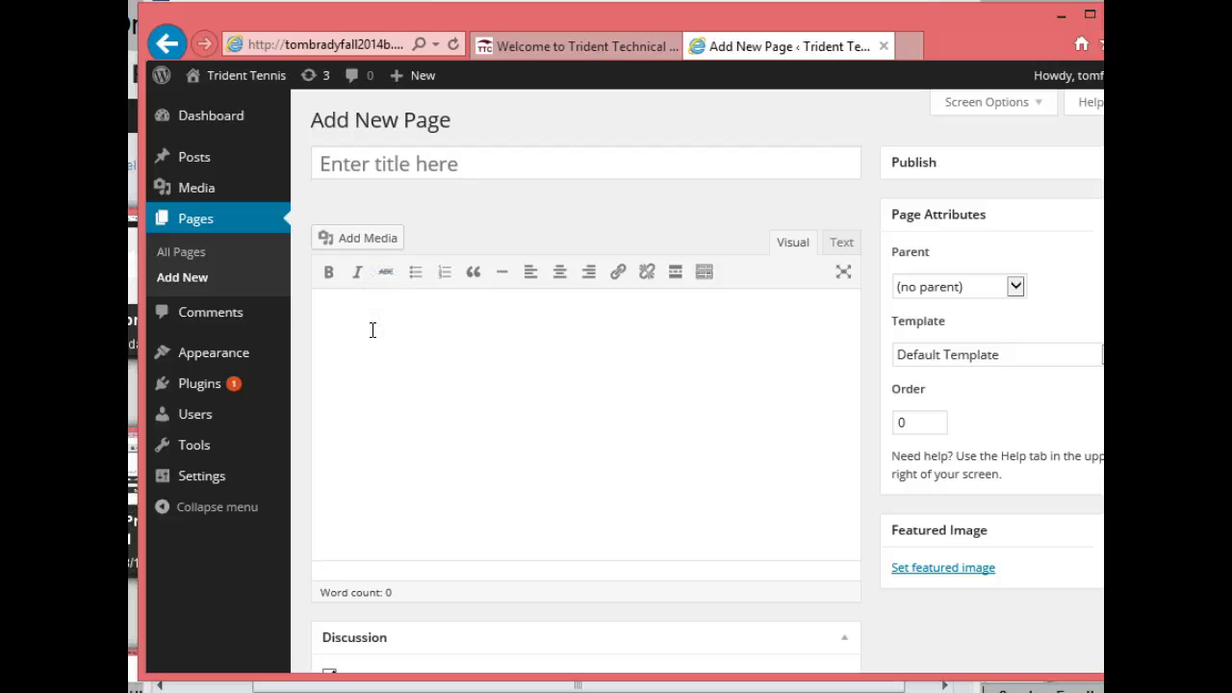
key(ctrl+v)
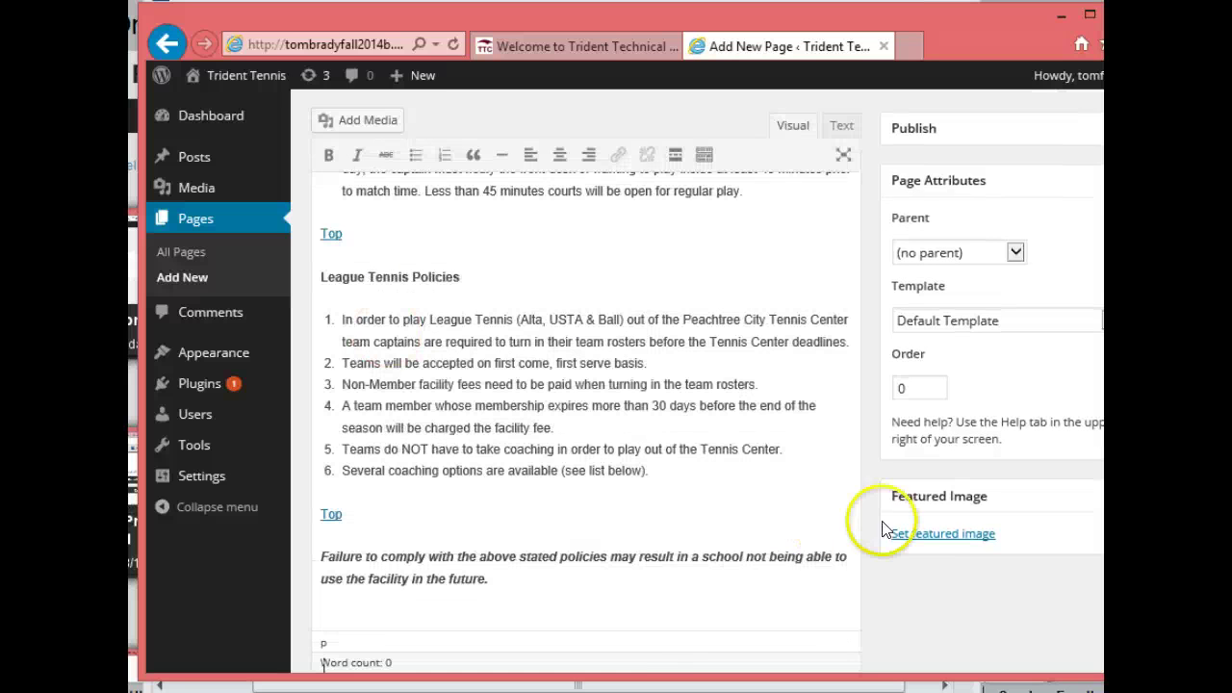
scroll(585, 405, up, 10)
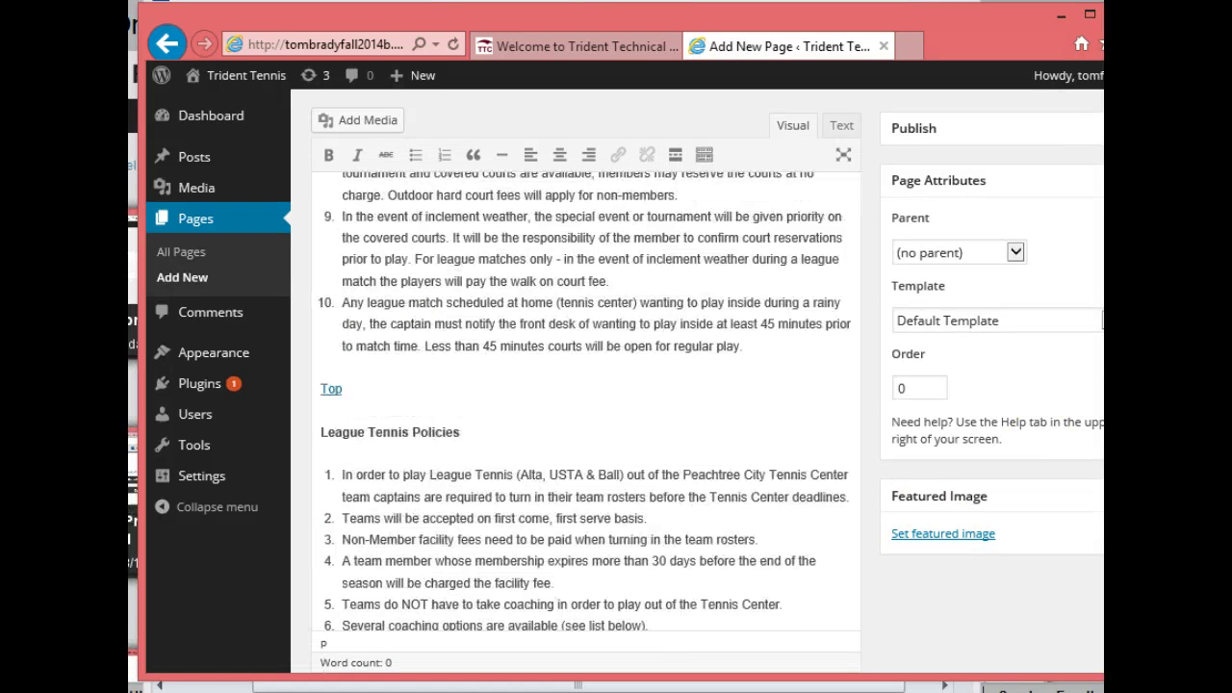
scroll(585, 404, up, 6)
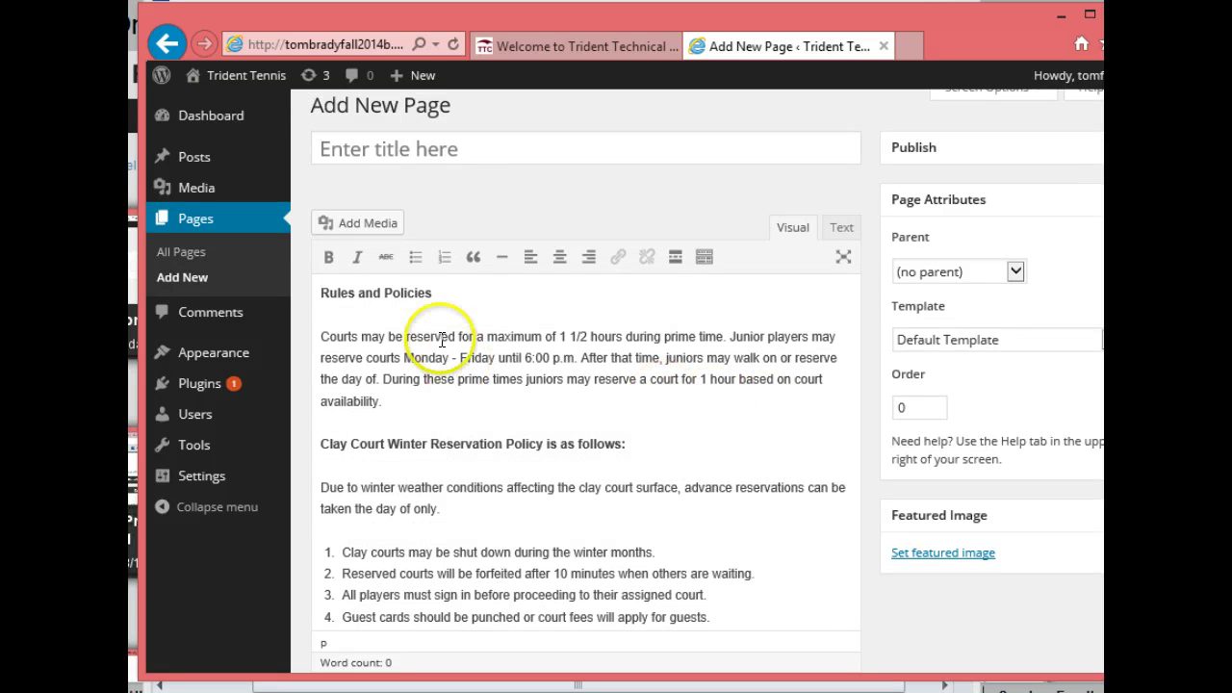
Move the "Rules and Policies" heading out of the body text into the page title, leaving no blank line behind
click(430, 292)
drag(423, 293, 323, 292)
key(ctrl+c)
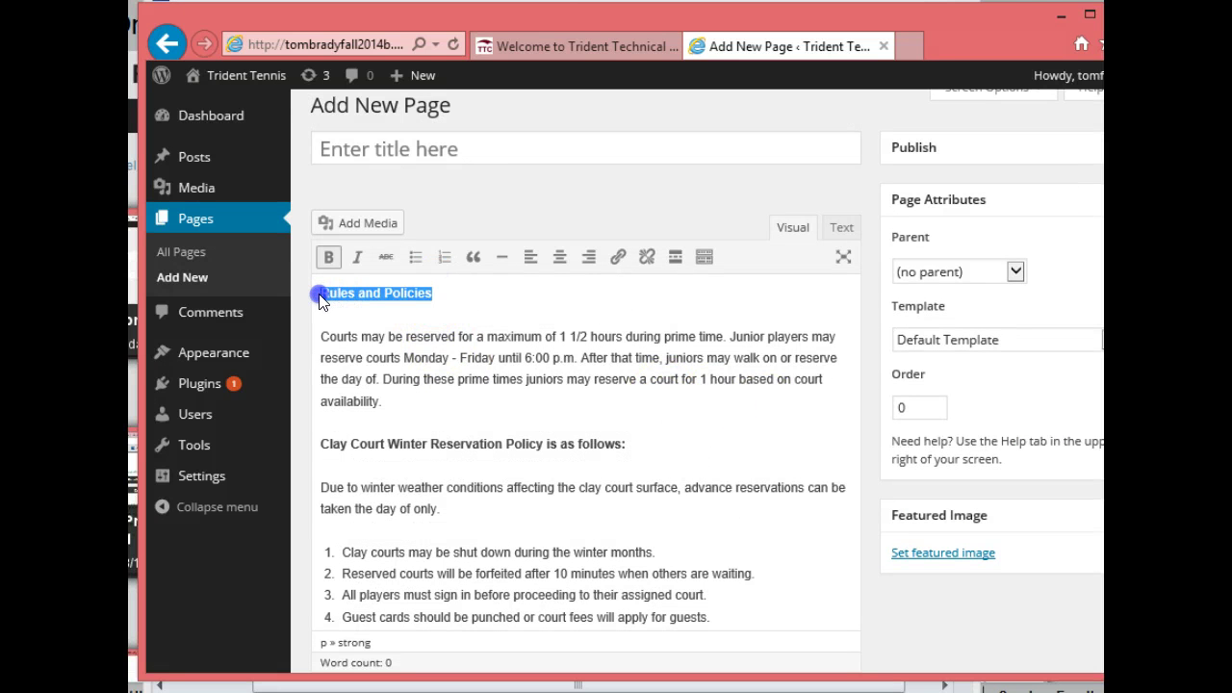
key(BackSpace)
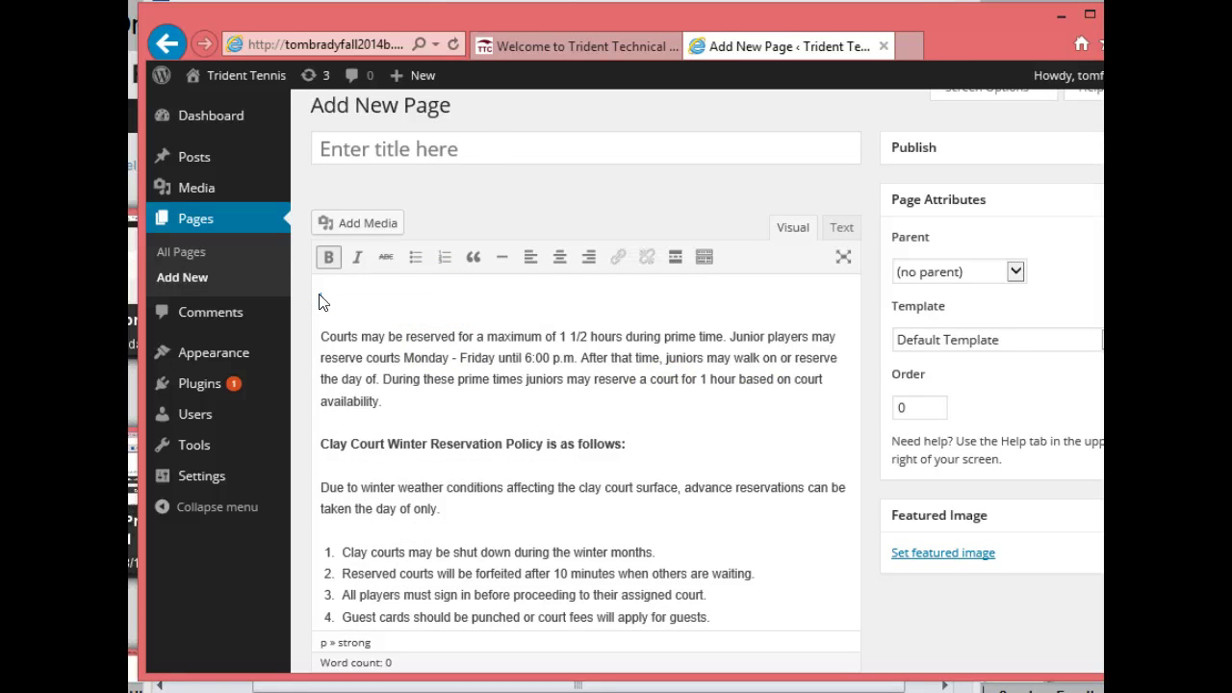
key(Delete)
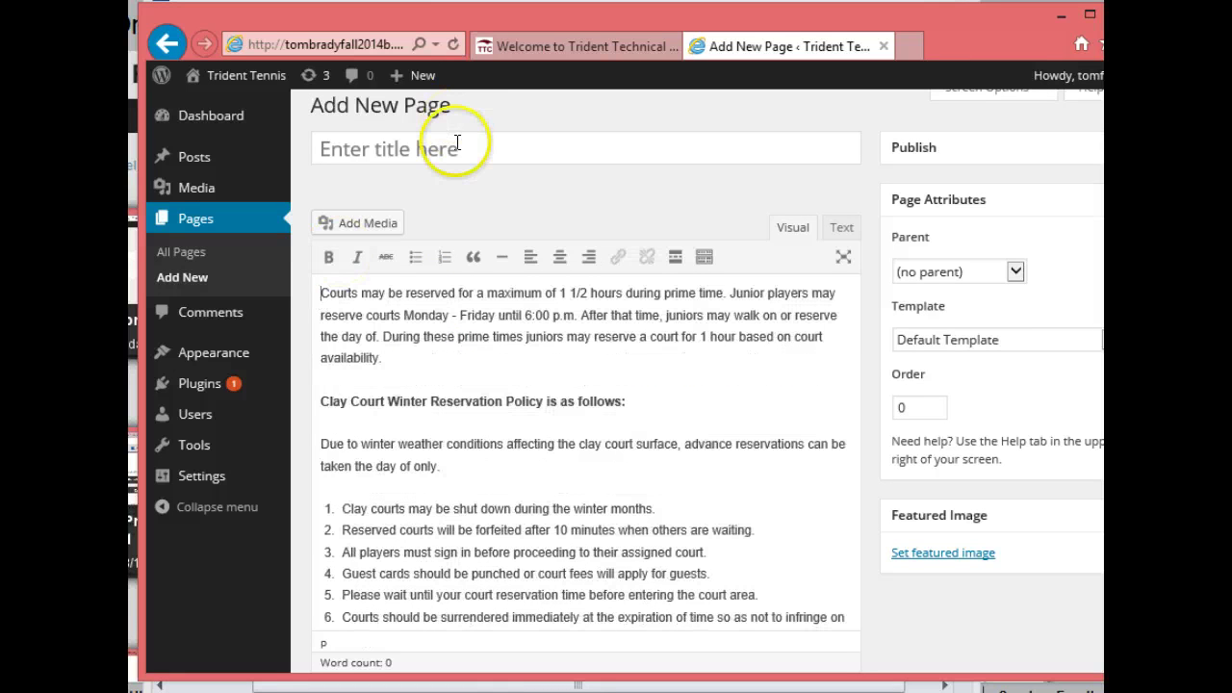
click(457, 143)
key(ctrl+v)
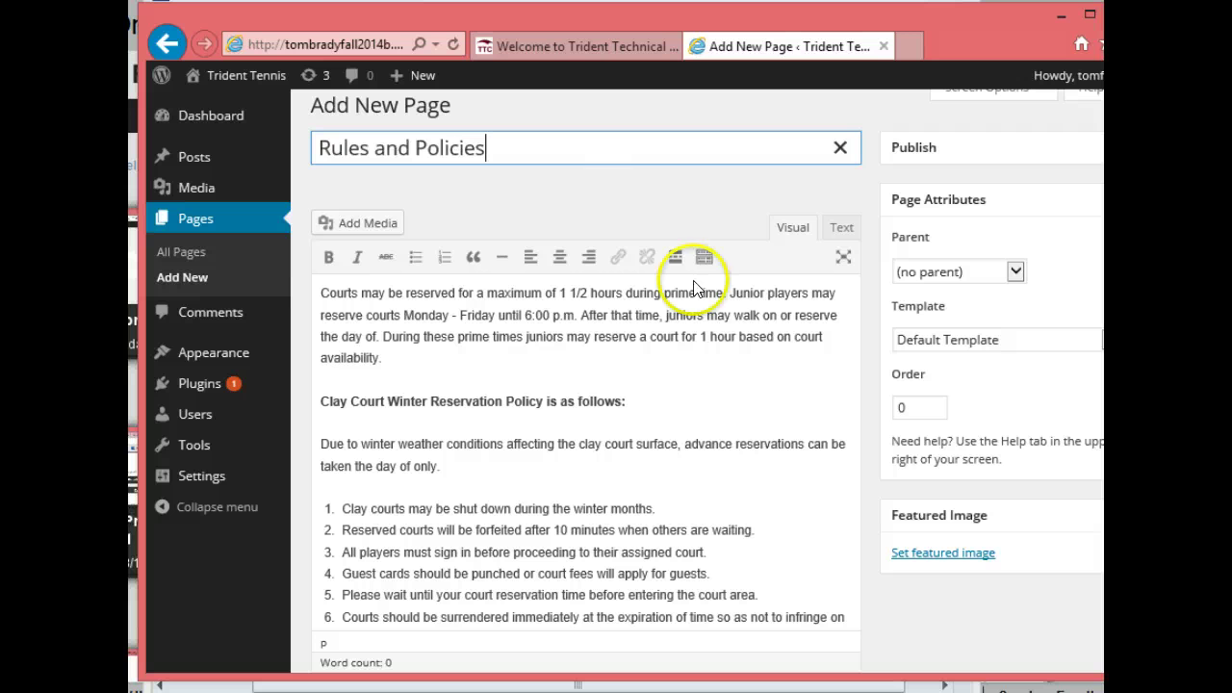
Publish the "Rules and Policies" page
click(732, 360)
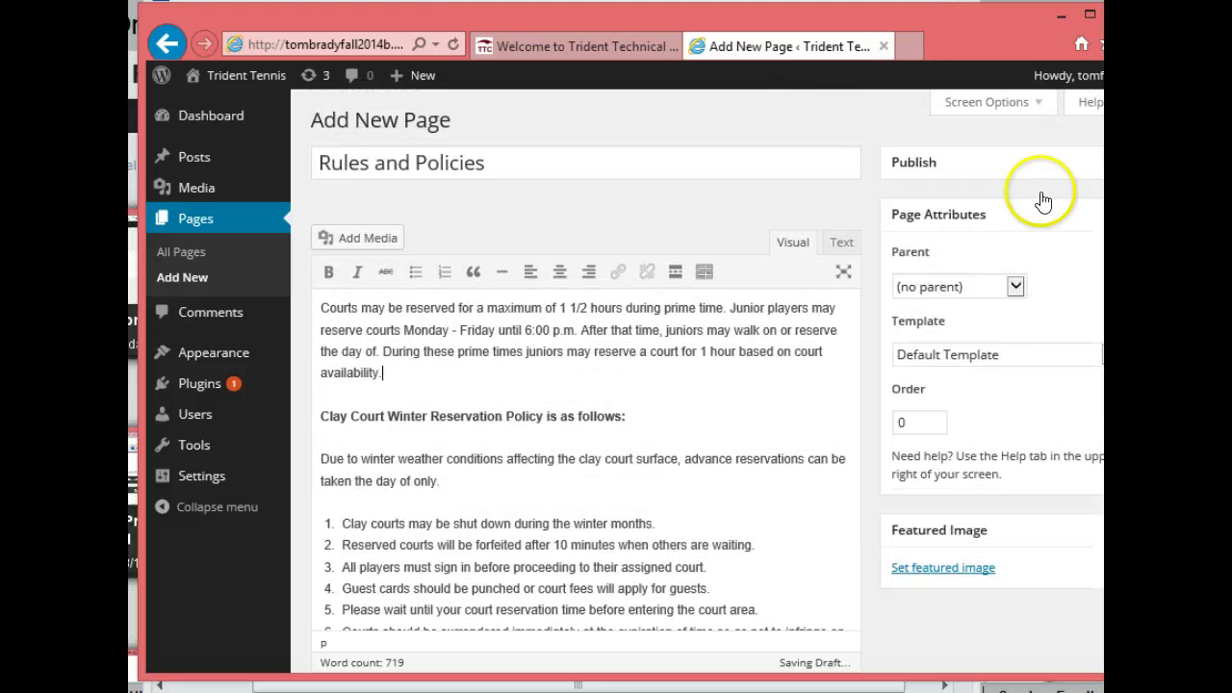
click(691, 372)
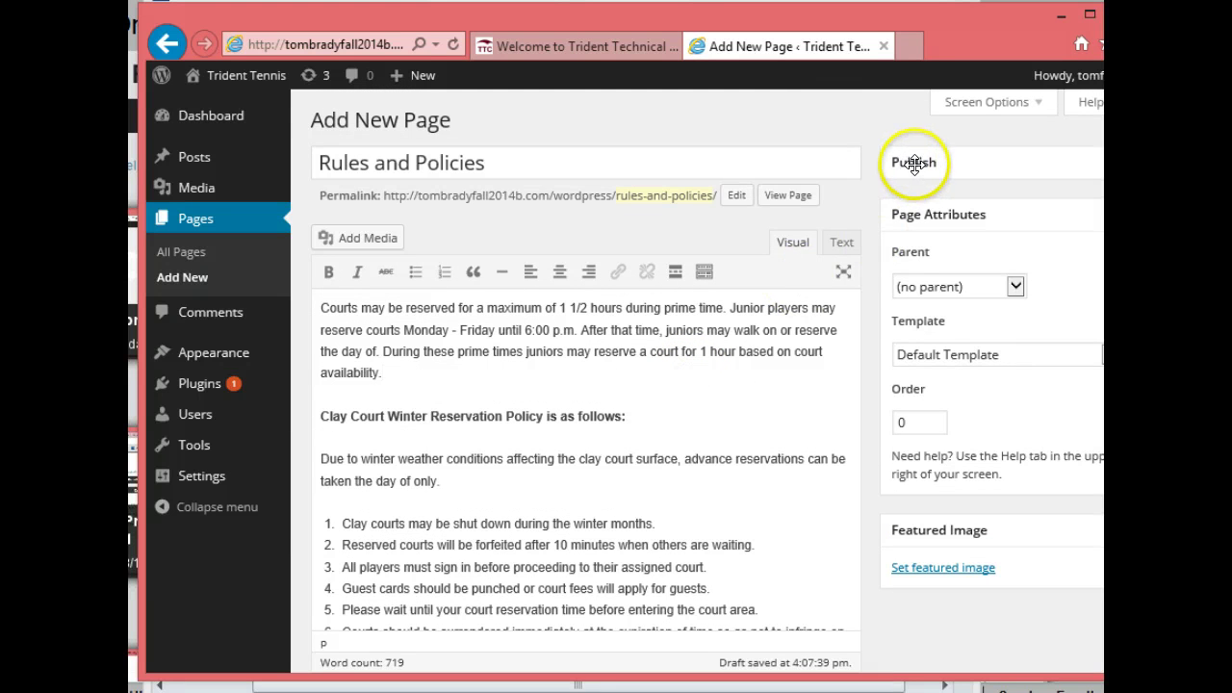
click(741, 466)
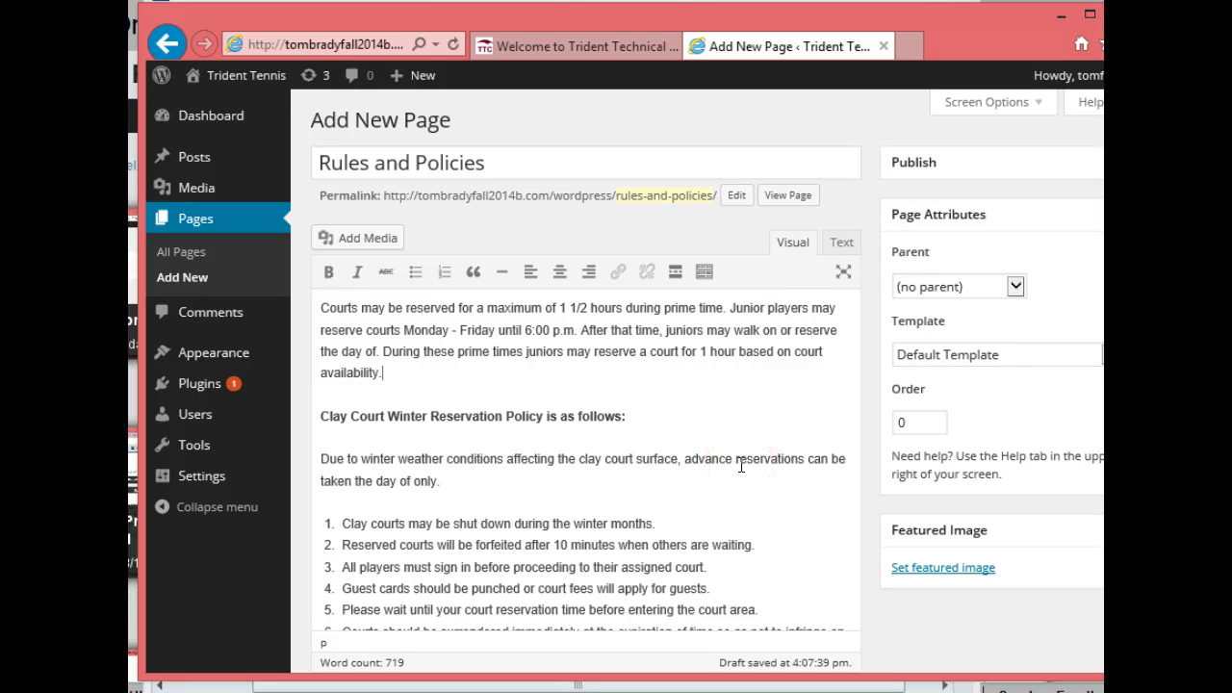
click(741, 466)
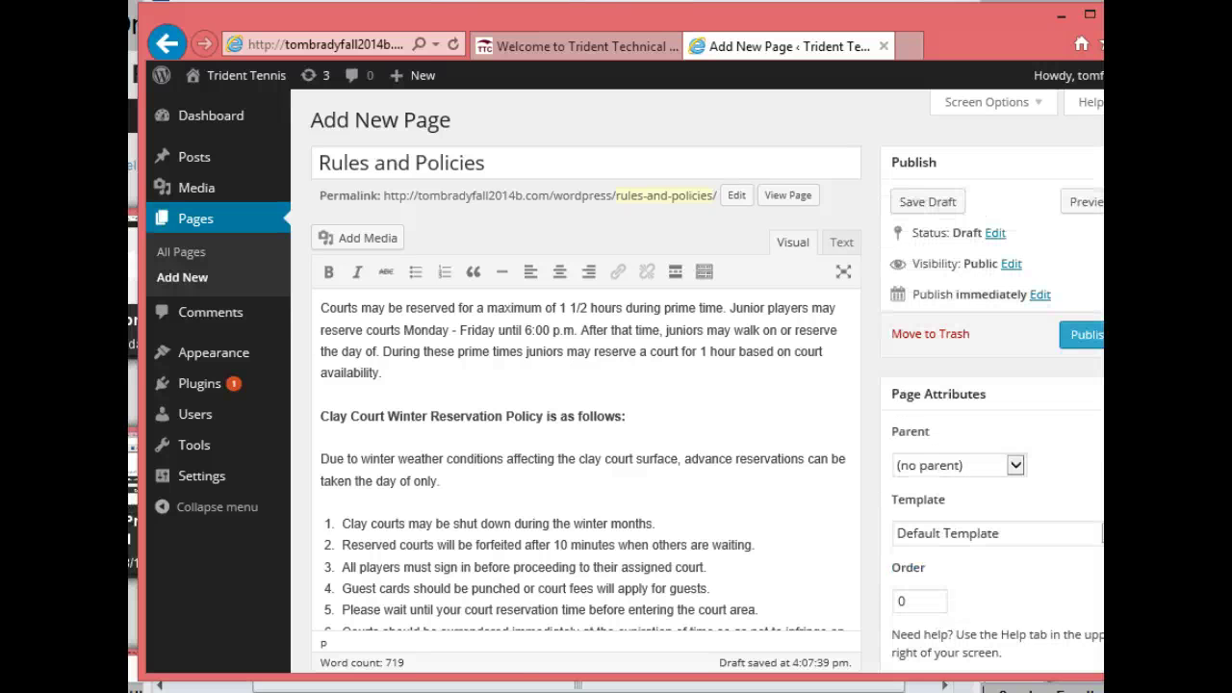
click(1078, 334)
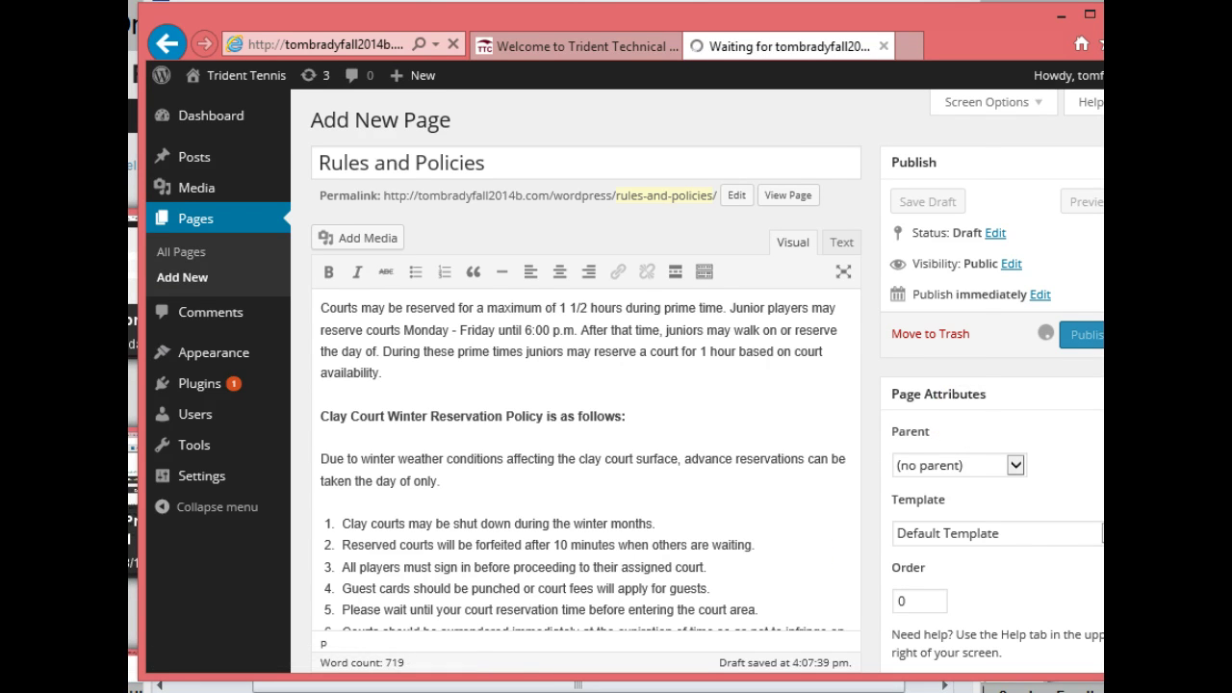
Switch to the Word document and copy the schedule section from "Tournament Schedule" through the last date, "Dec 1 - 5"
key(alt+Tab)
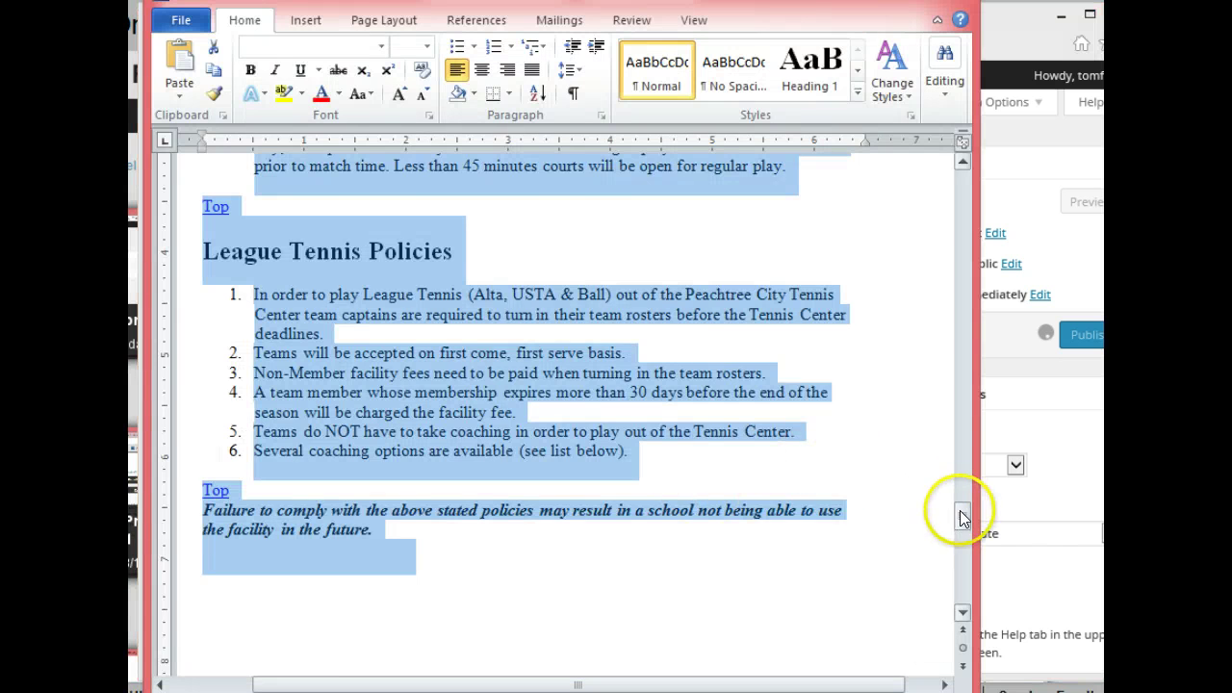
drag(963, 520, 962, 557)
click(742, 508)
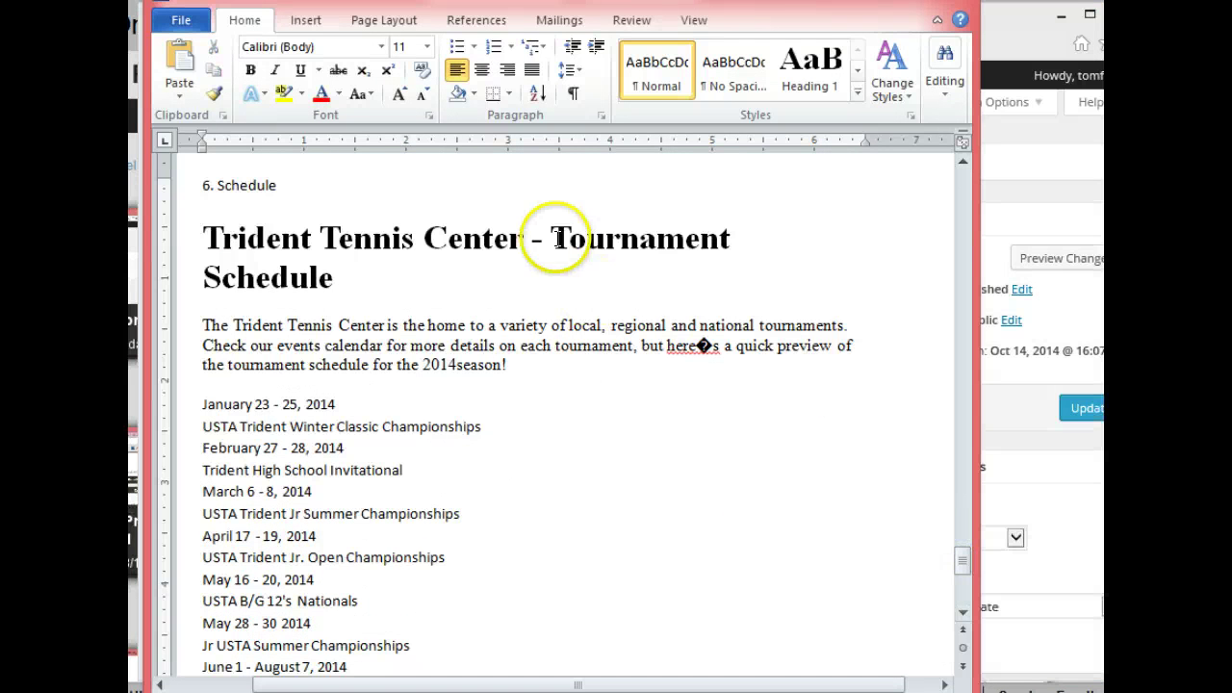
drag(553, 238, 601, 514)
right_click(252, 411)
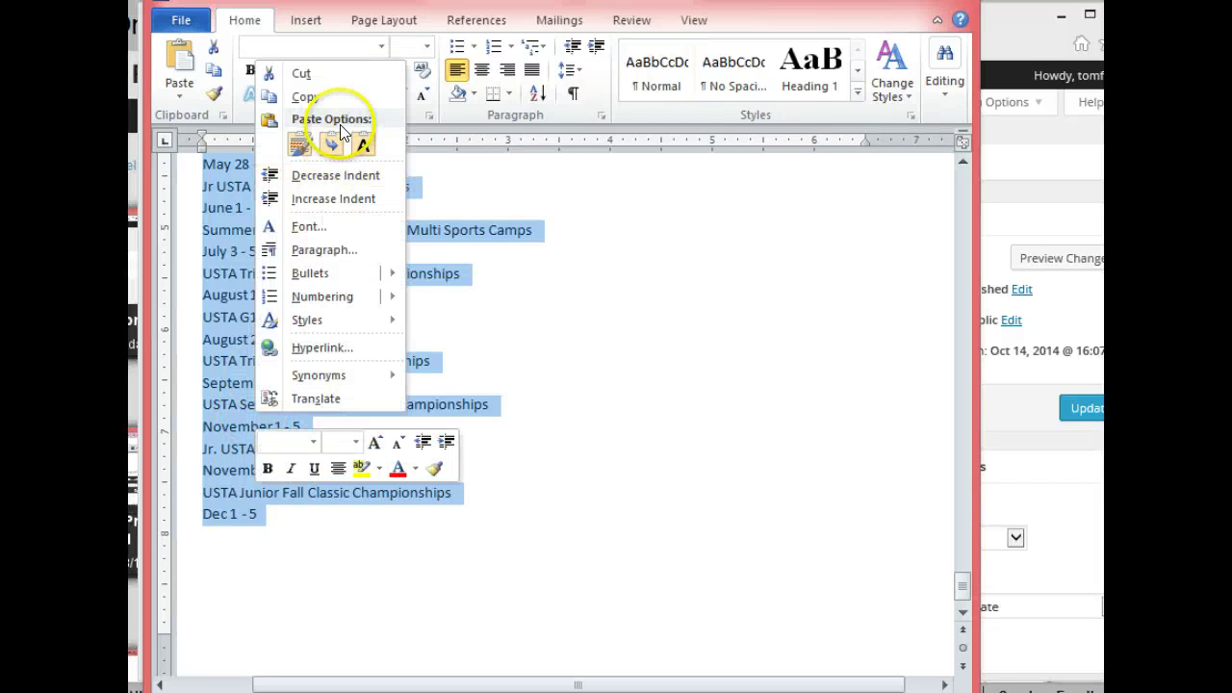
click(327, 98)
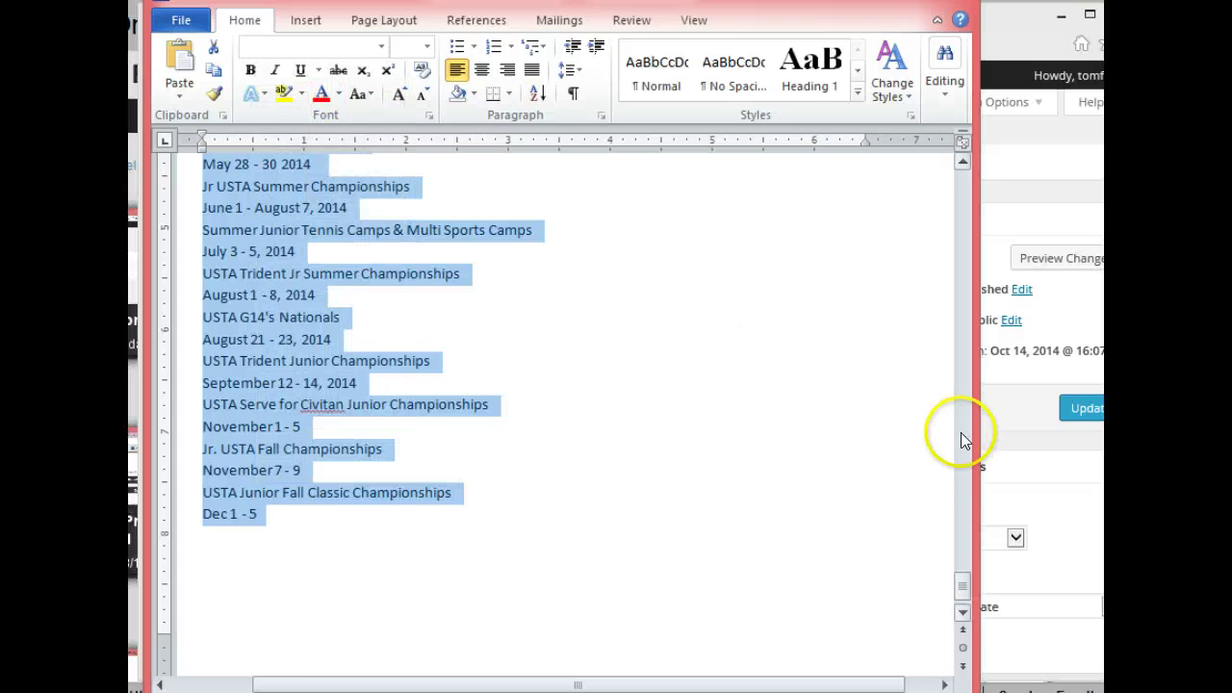
Return to WordPress, add another new page and place the cursor in its body with italics off
click(1054, 500)
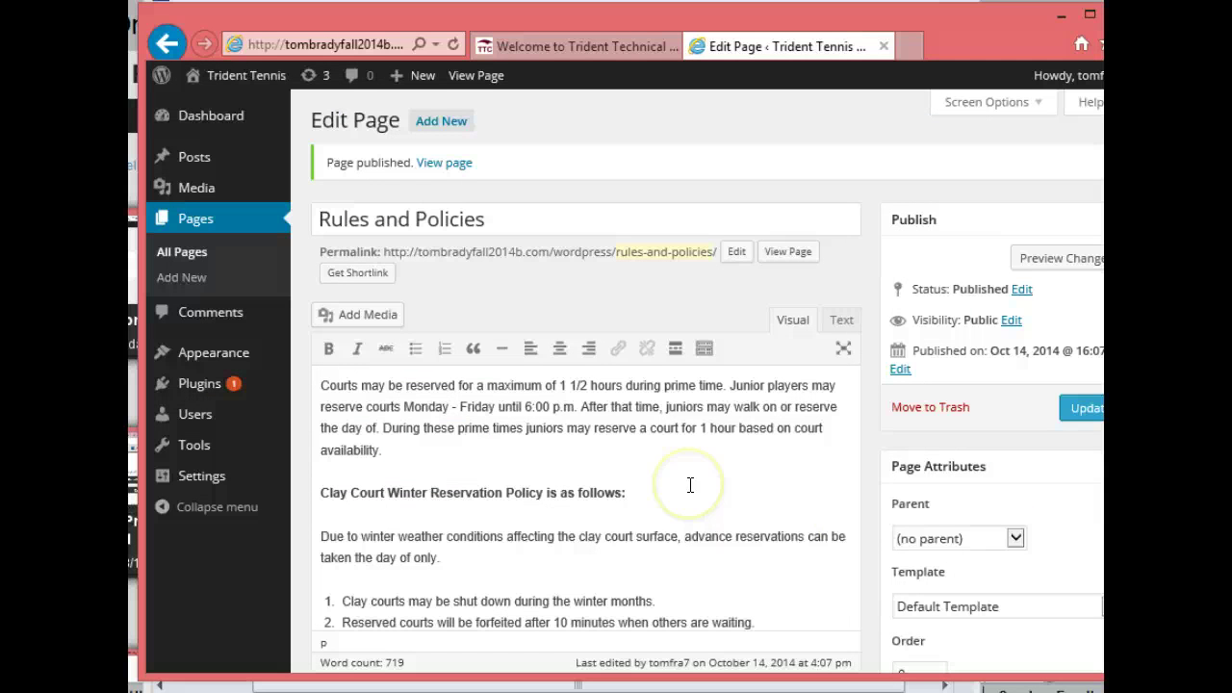
click(445, 123)
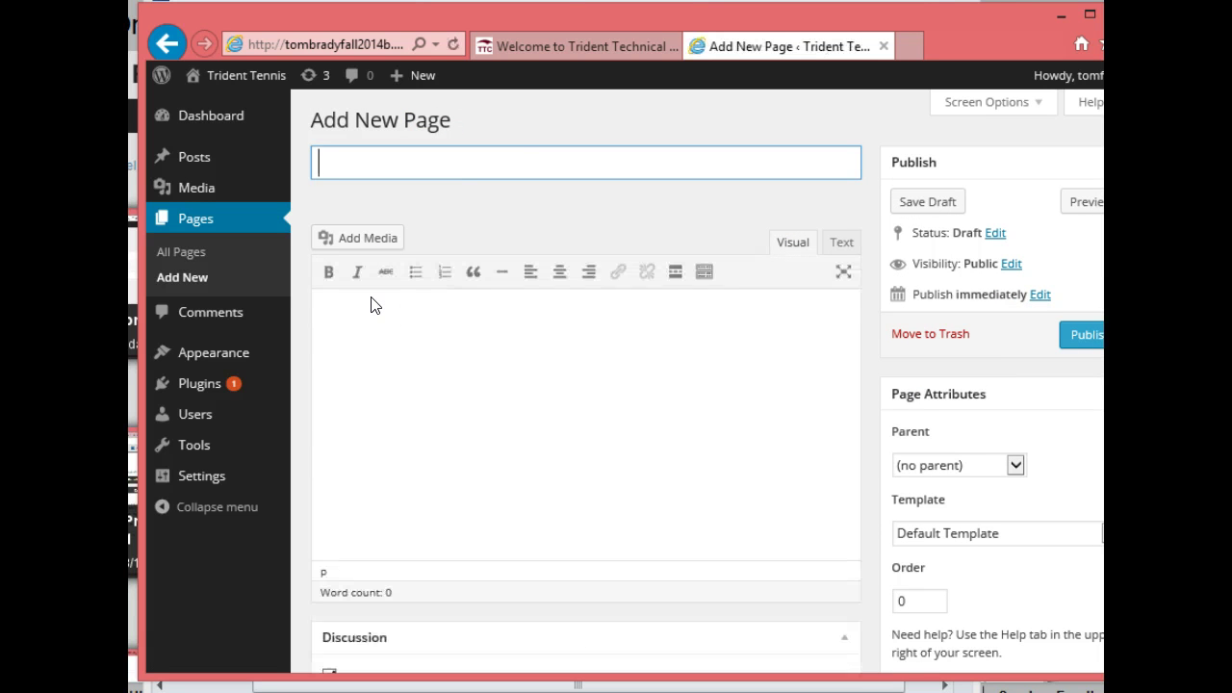
click(357, 273)
click(357, 274)
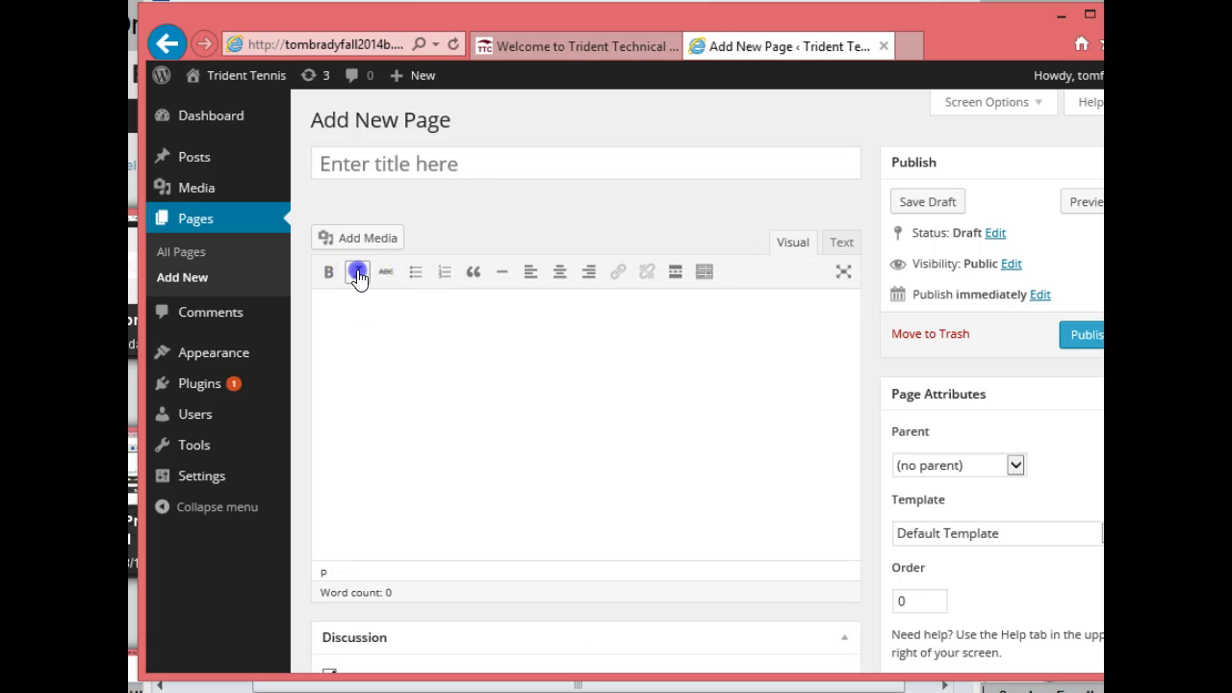
click(358, 275)
click(360, 321)
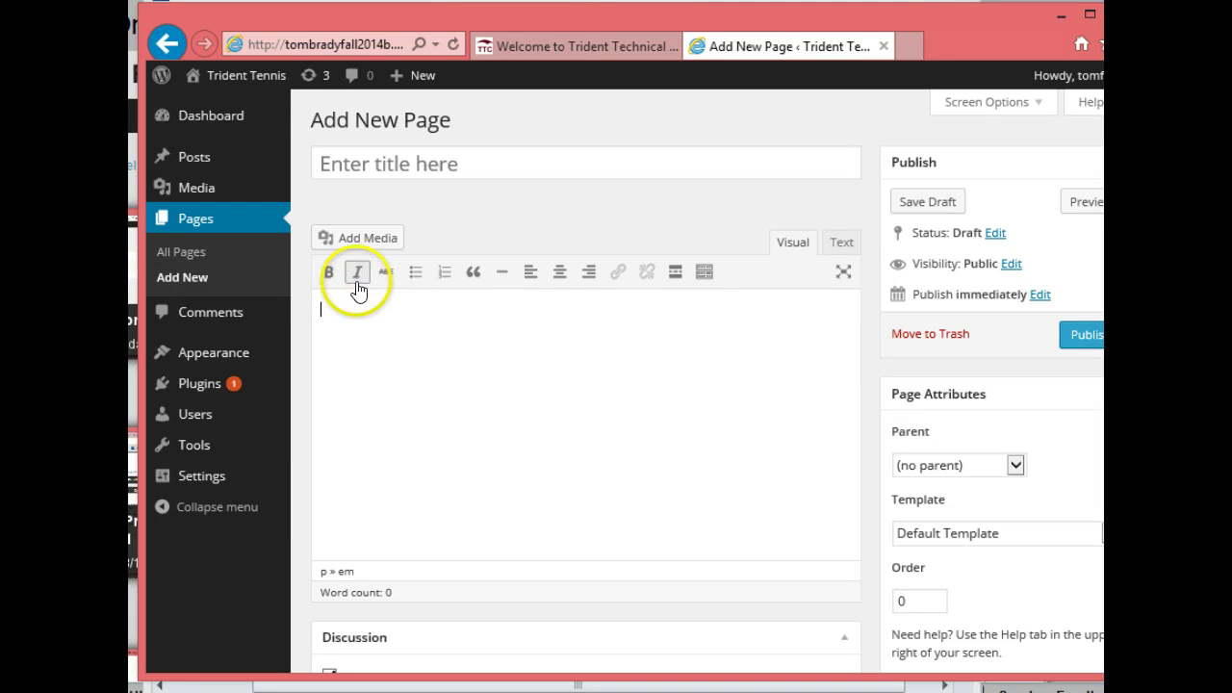
click(357, 277)
click(371, 342)
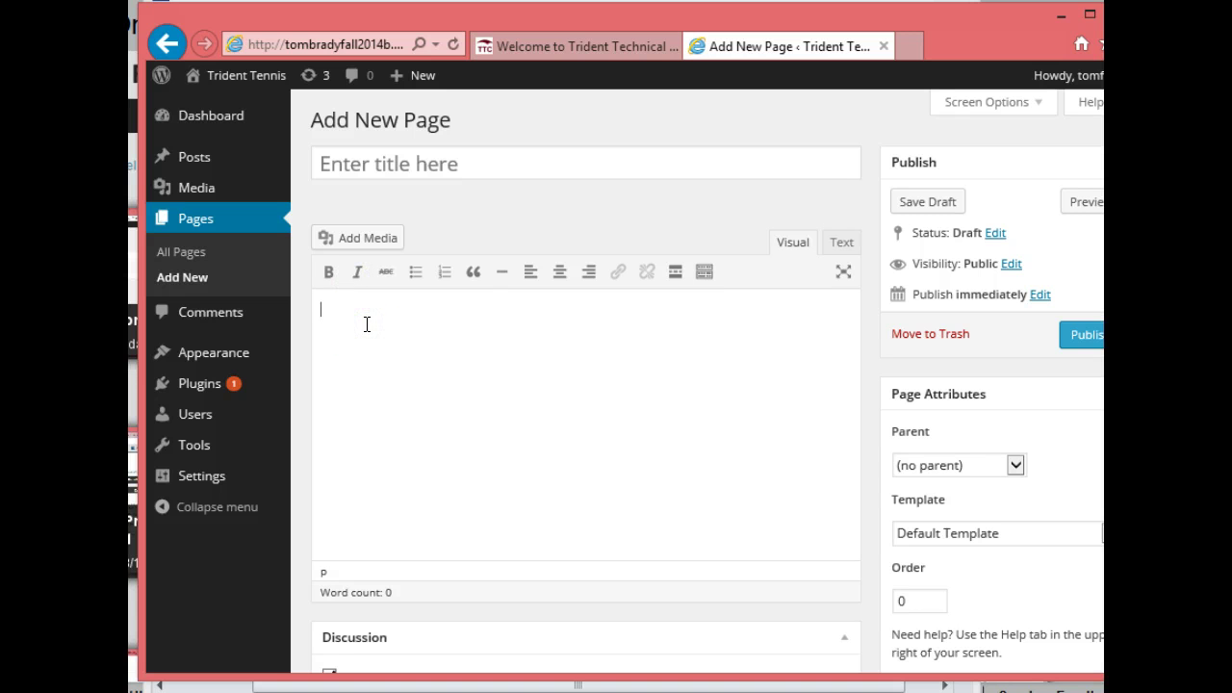
key(ctrl+v)
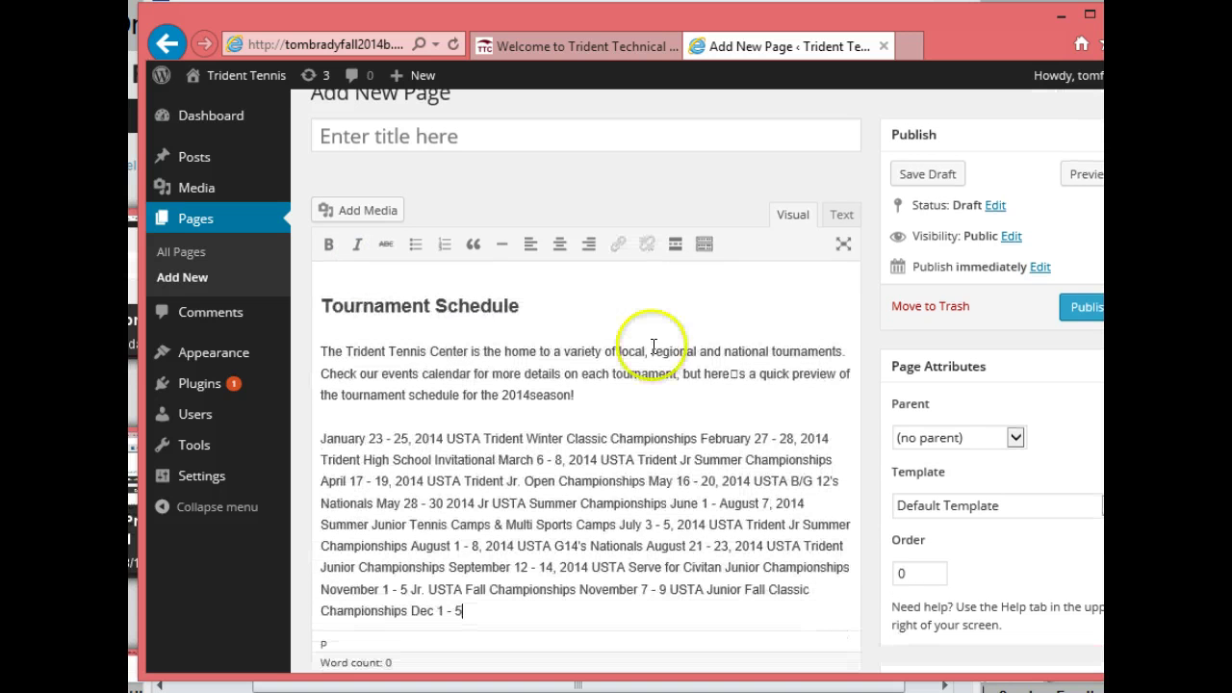
drag(523, 308, 356, 294)
key(BackSpace)
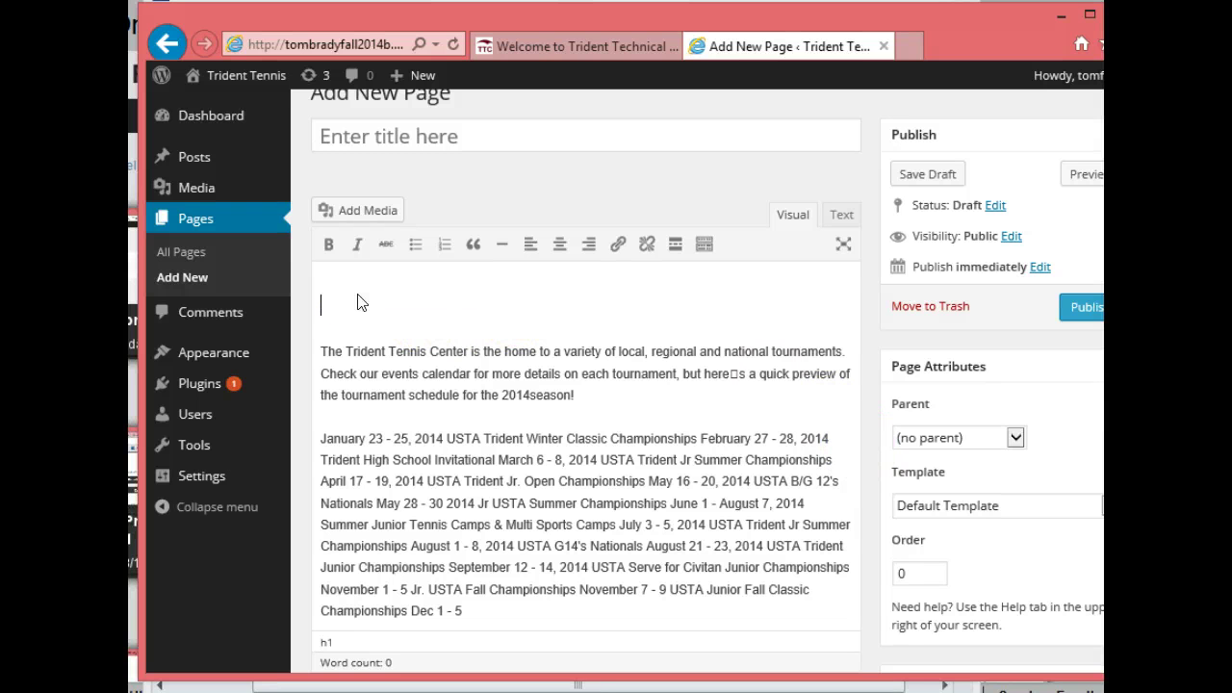
key(Delete)
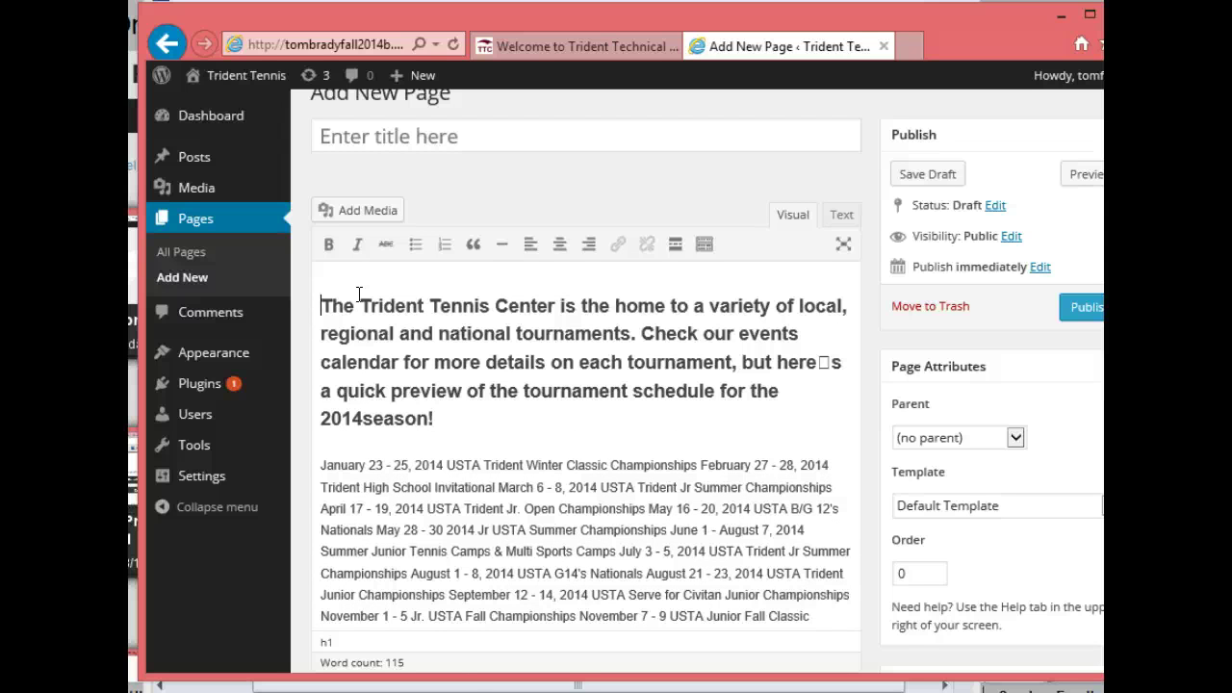
key(ctrl+z)
key(ctrl+z)
key(ctrl+z)
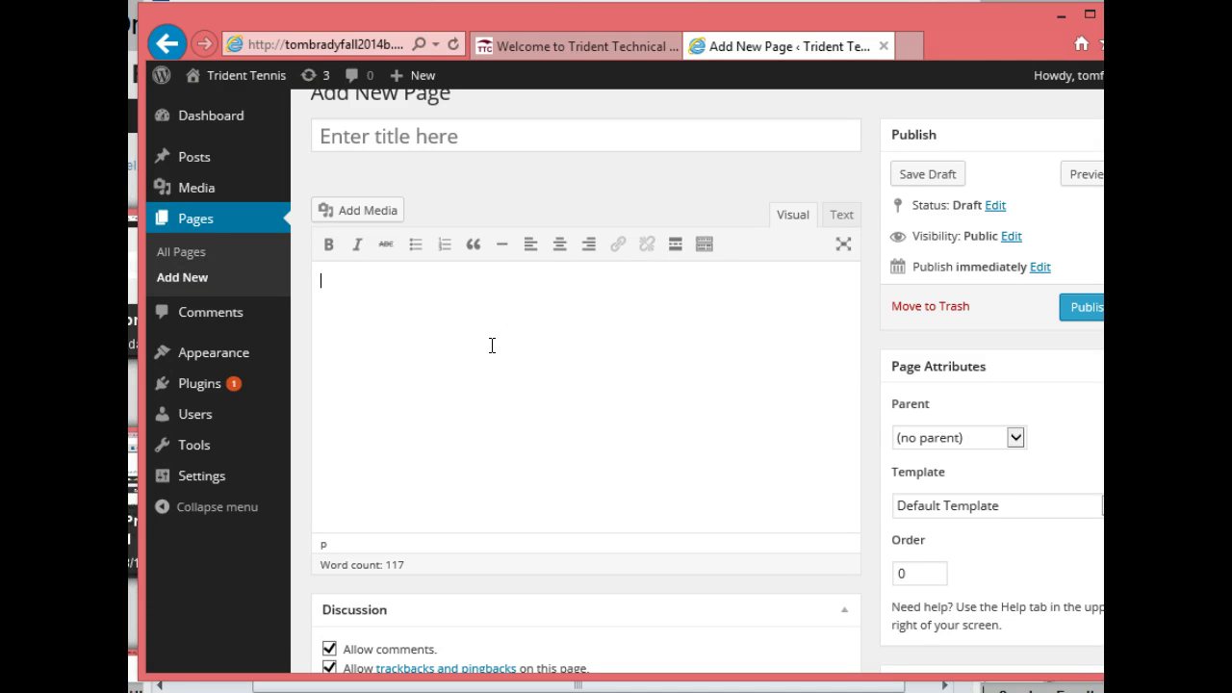
Paste the heading "Tournament Schedule" and move it out of the body into the page title
key(ctrl+v)
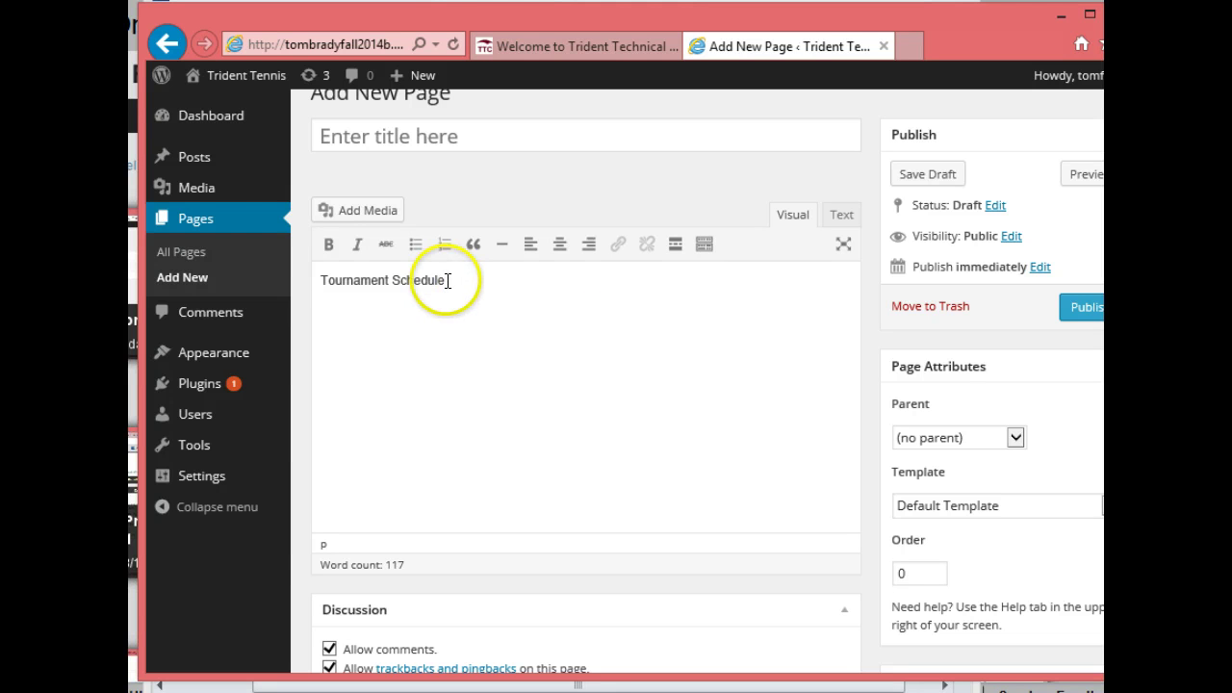
drag(447, 280, 328, 279)
click(334, 280)
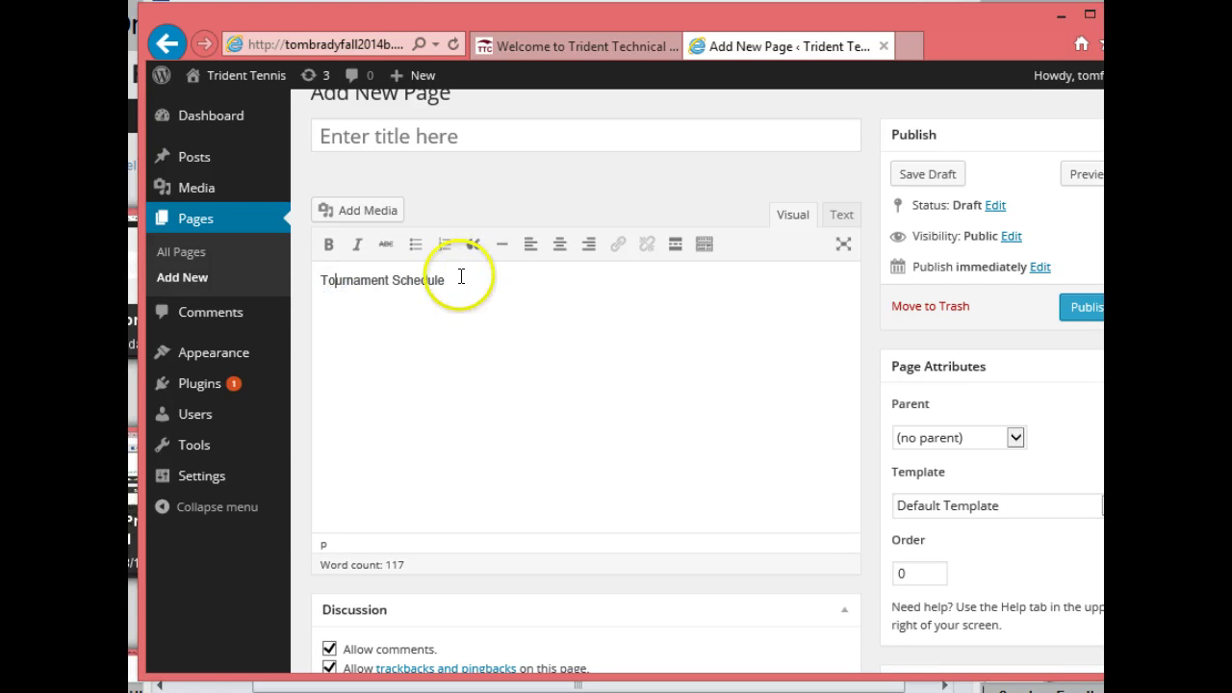
drag(462, 276, 349, 278)
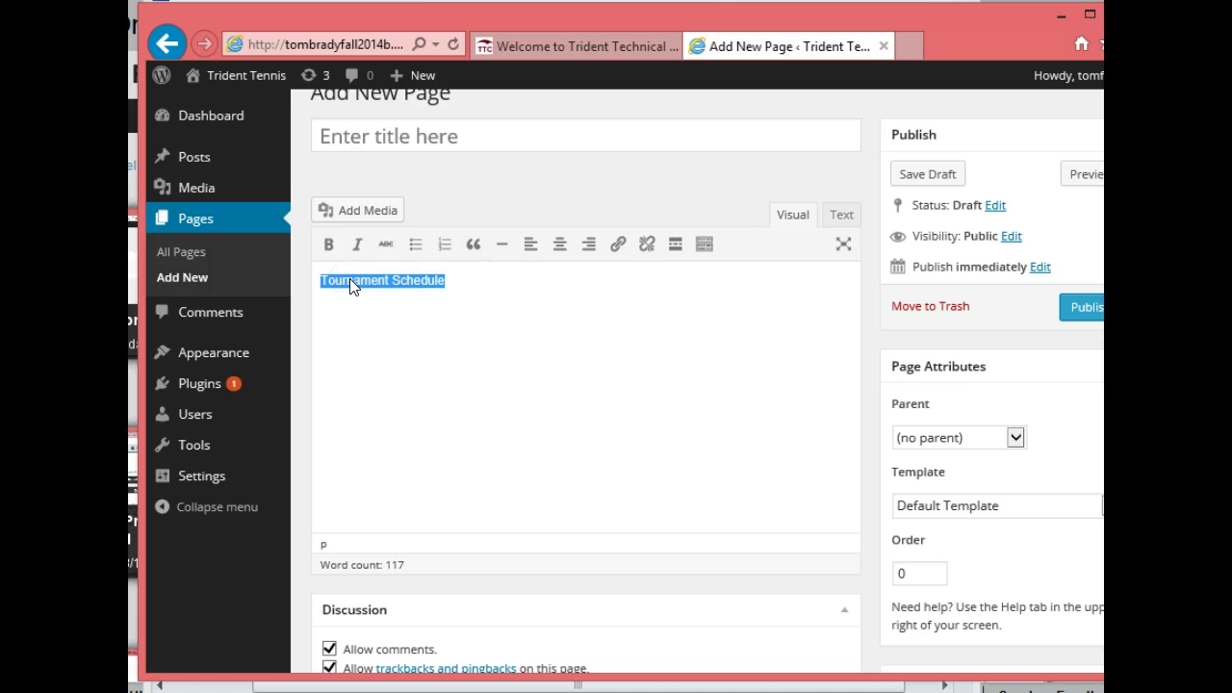
key(BackSpace)
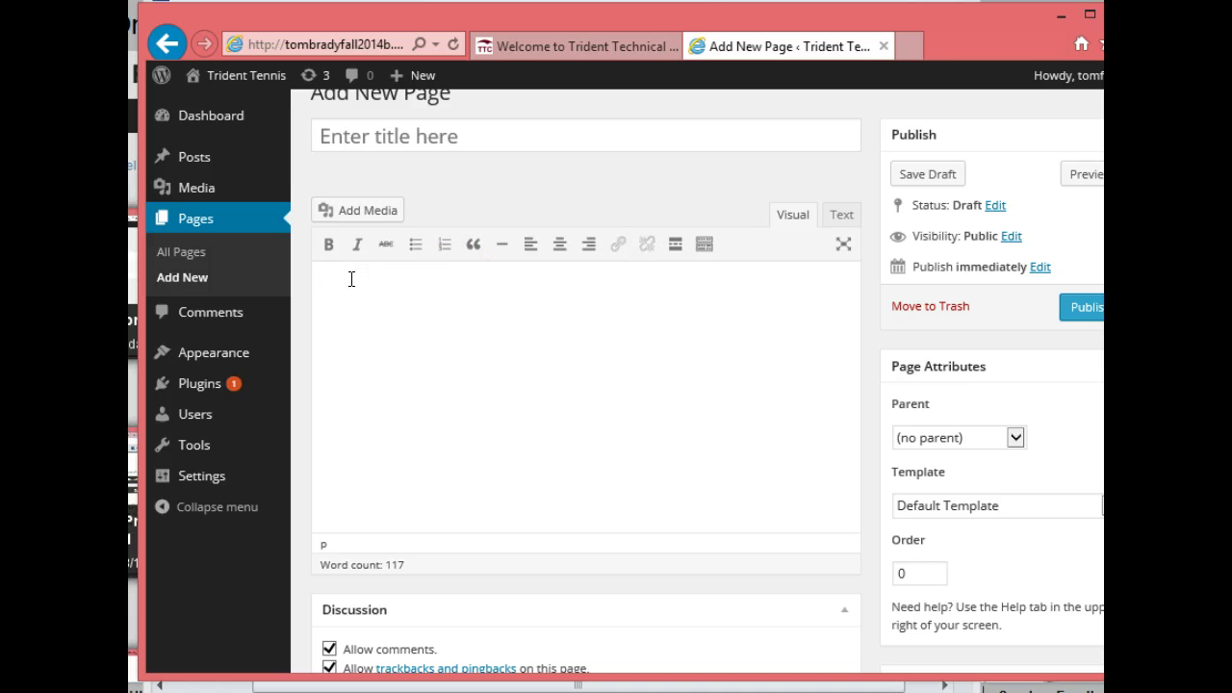
click(407, 136)
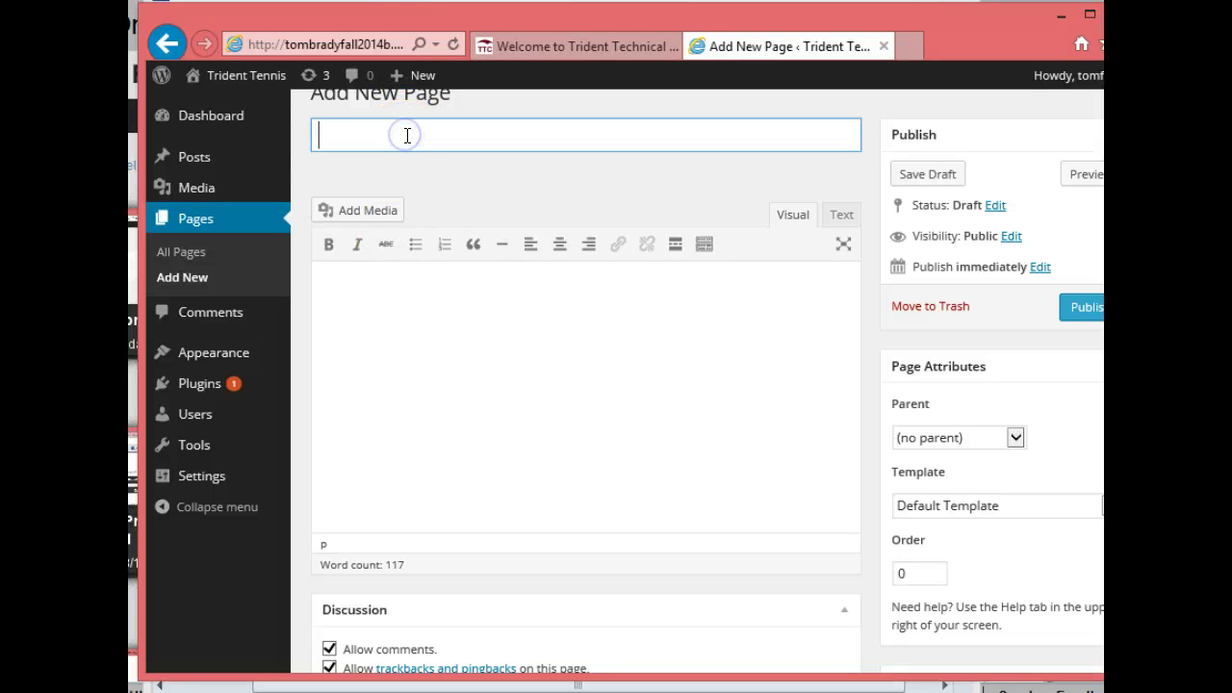
key(ctrl+v)
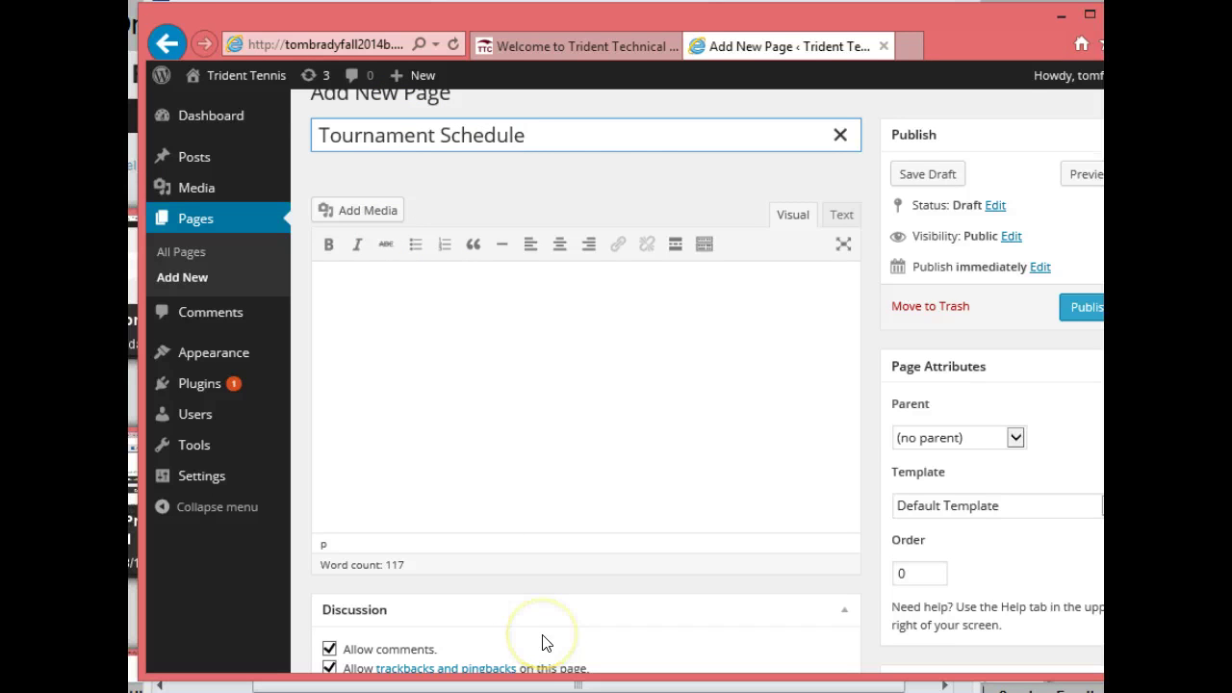
Copy the schedule text from Word, from the intro paragraph through "Dec 1 - 5" without its heading, and paste it into the WordPress page body
key(alt+Tab)
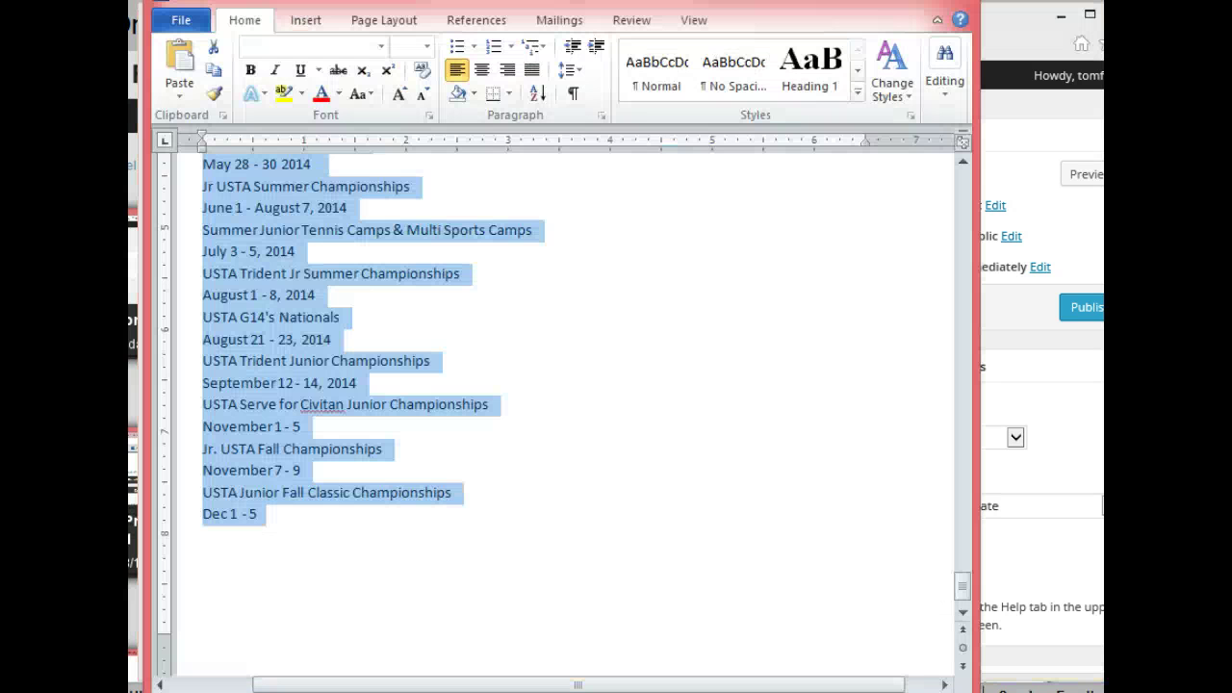
mouse_move(961, 584)
mouse_down()
mouse_move(943, 440)
mouse_move(949, 563)
mouse_up()
click(706, 452)
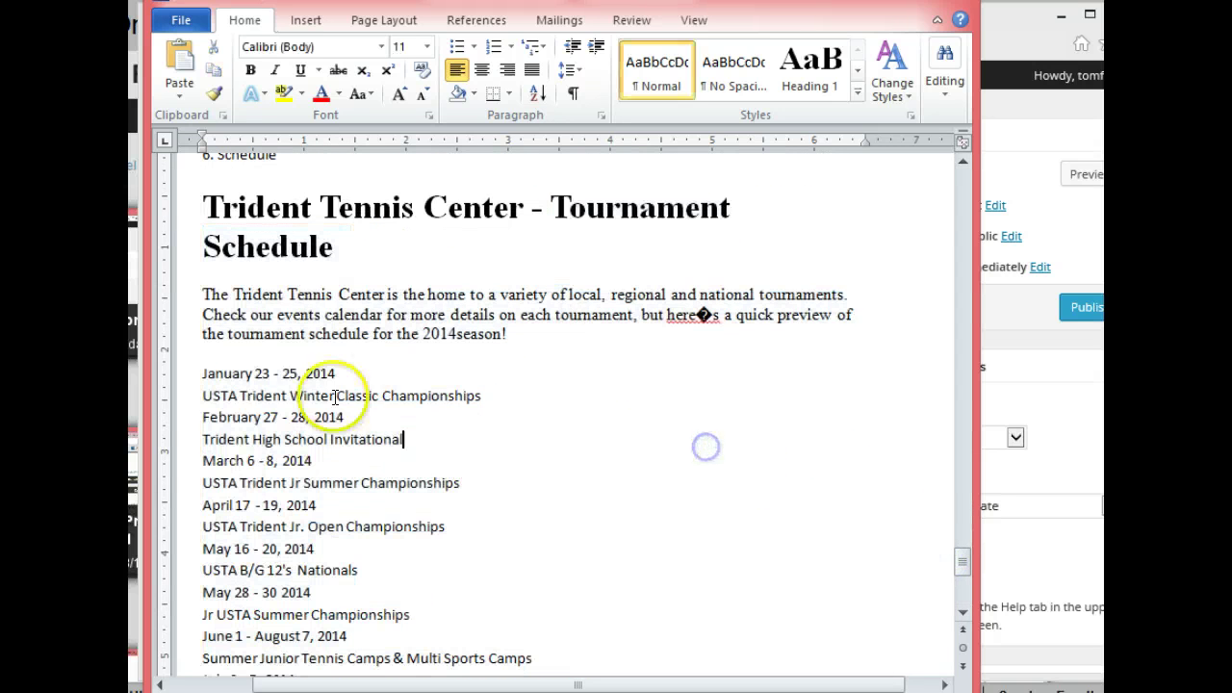
drag(212, 372, 536, 506)
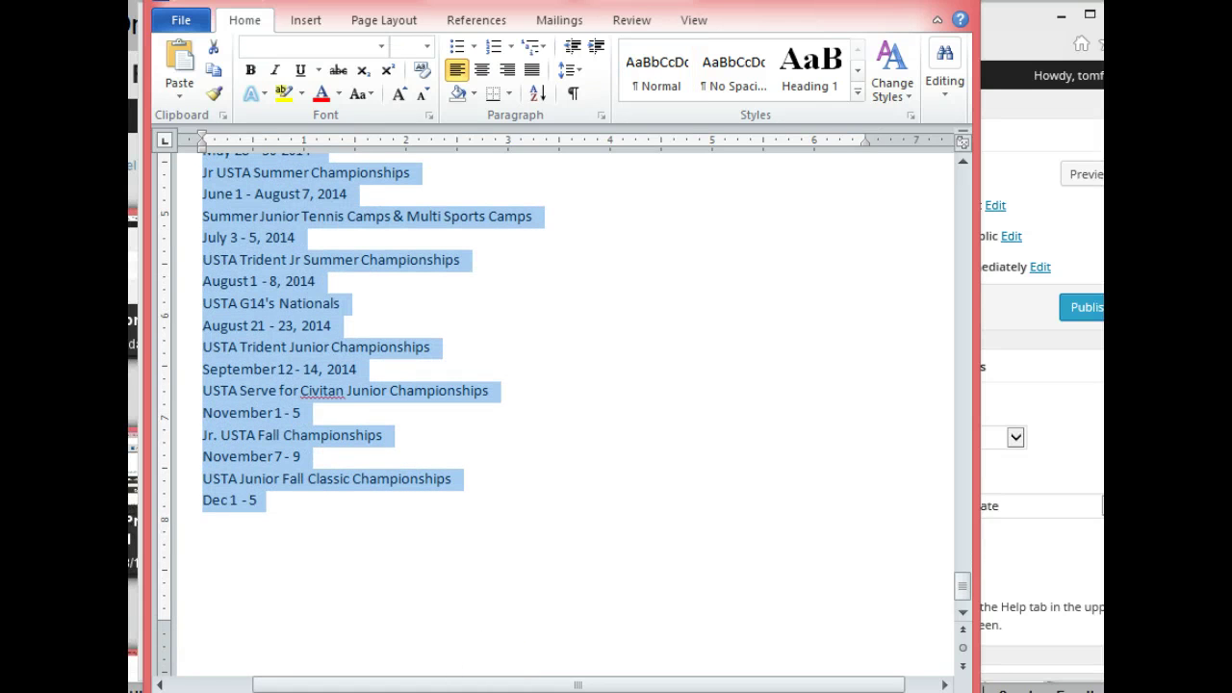
click(1083, 450)
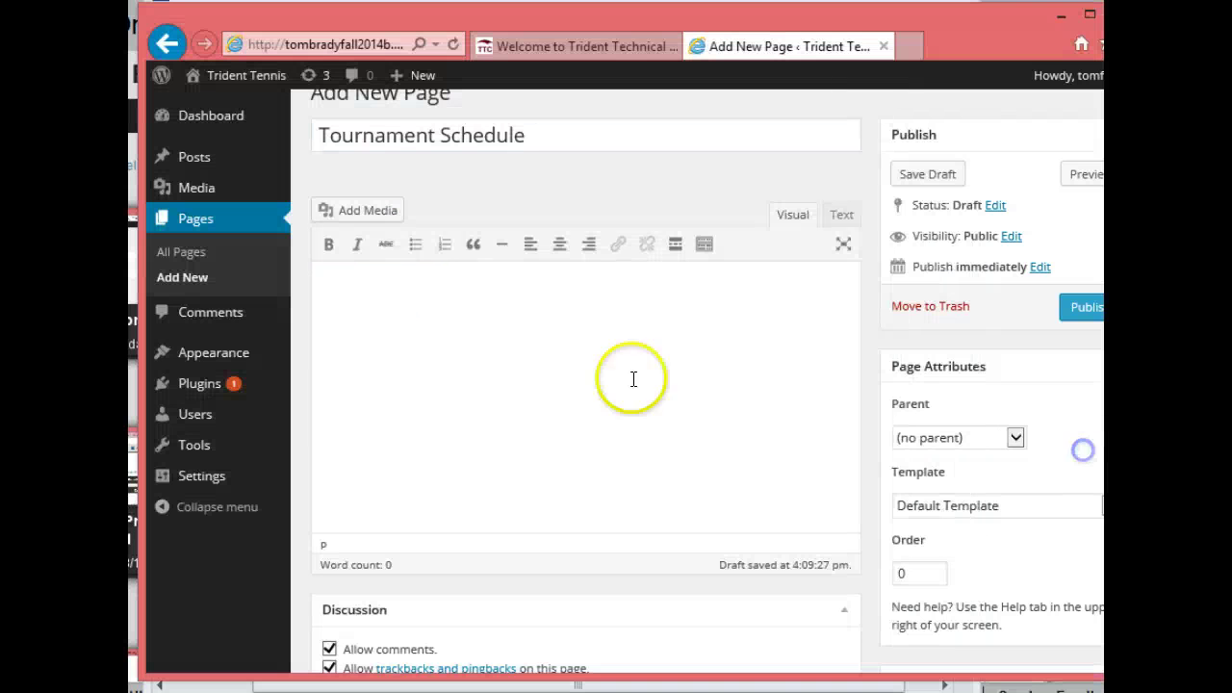
click(553, 311)
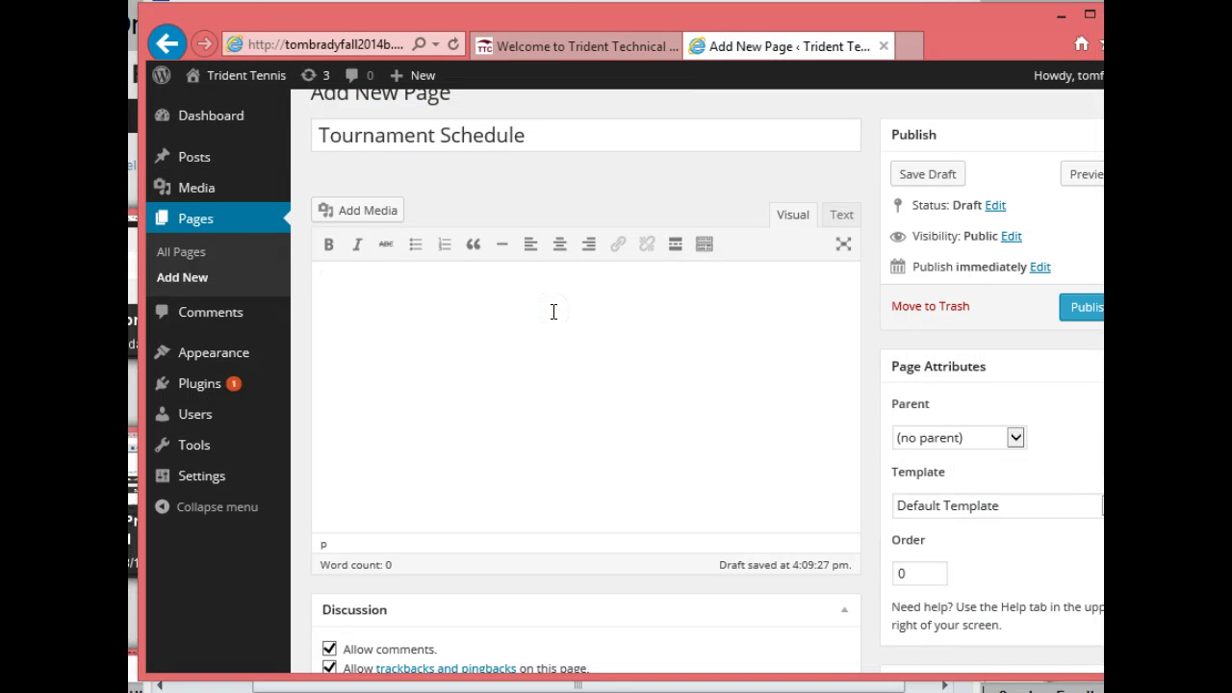
text(The Trident Tennis Center is the home to a variety of local, regional and national tournaments. Check our events calendar for more details on each tournament, but here's a quick preview of the tournament schedule for the 2014season!  January 23 - 25, 2014 USTA Trident Winter Classic Championships February 27 - 28, 2014 Trident High School Invitational March 6 - 8, 2014 USTA Trident Jr Summer Championships April 17 - 19, 2014 USTA Trident Jr. Open Championships May 16 - 20, 2014 USTA B/G 12's Nationals May 28 - 30 2014 Jr USTA Summer Championships June 1 - August 7, 2014 Summer Junior Tennis Camps & Multi Sports Camps July 3 - 5, 2014 USTA Trident Jr Summer Championships August 1 - 8, 2014 USTA G14's Nationals August 21 - 23, 2014 USTA Trident Junior Championships September 12 - 14, 2014 USTA Serve for Civitan Junior Championships November 1 - 5 Jr. USTA Fall Championships November 7 - 9 USTA Junior Fall Classic Championships Dec 1 - 5)
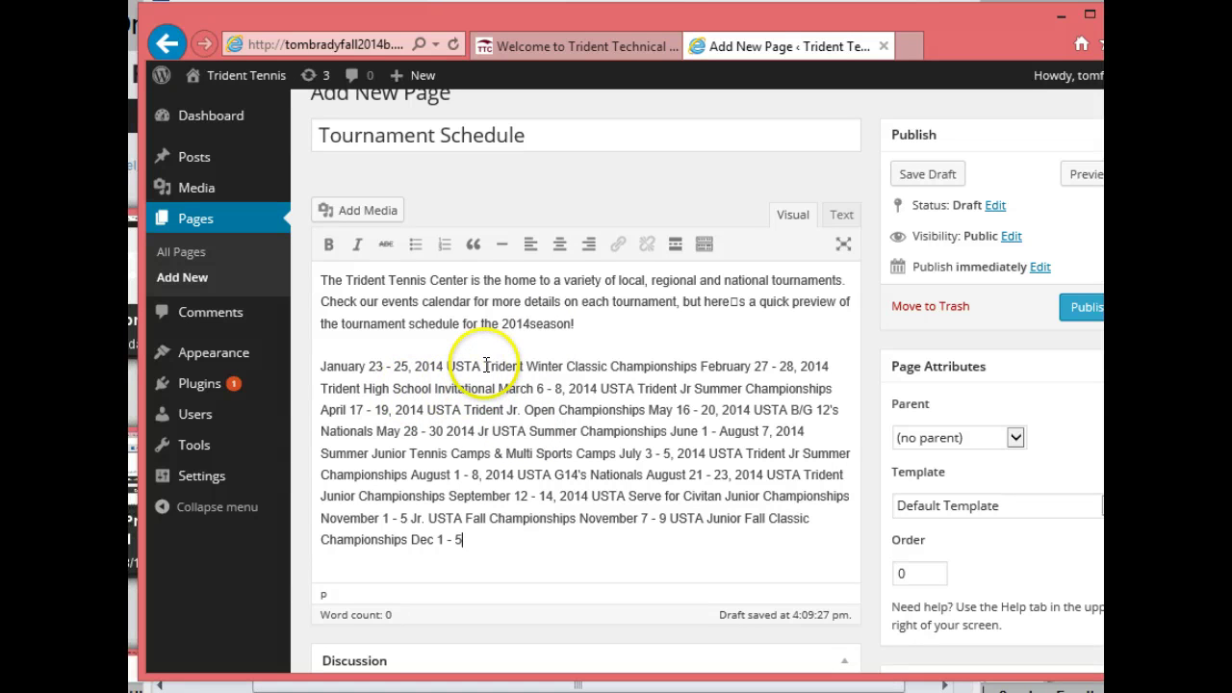
Split the January 23 - 25 and February 27 - 28 entries into separate paragraphs, each with the date above its event name
click(446, 365)
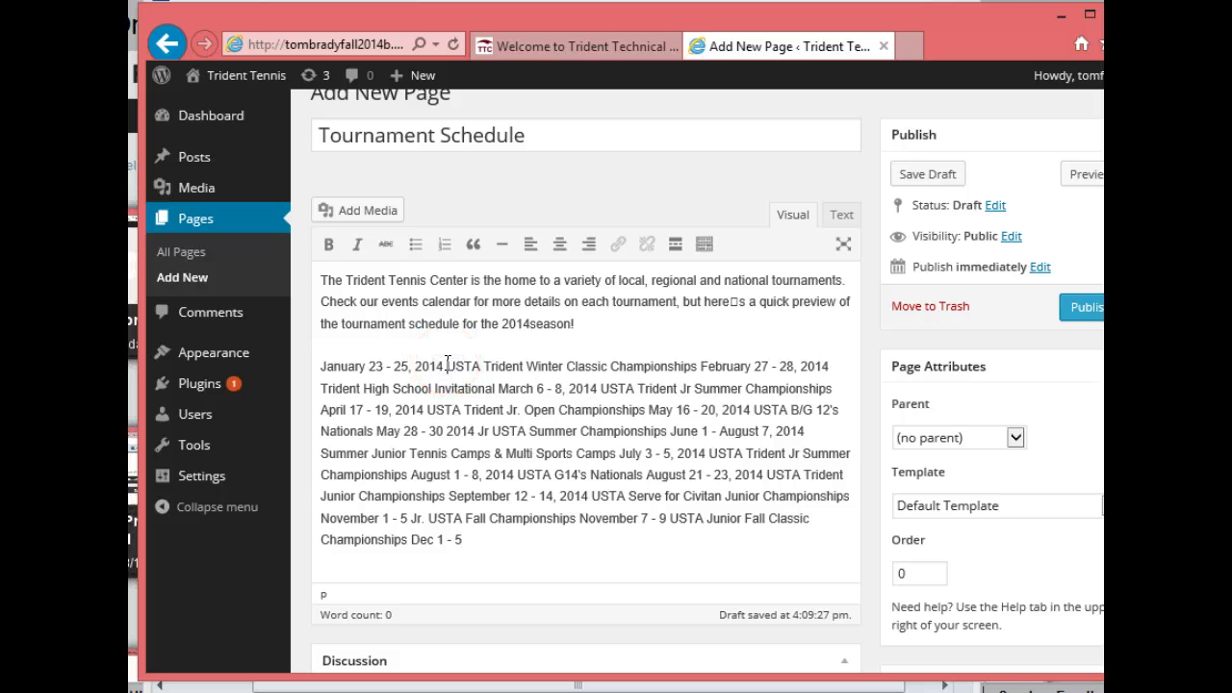
key(shift+Return)
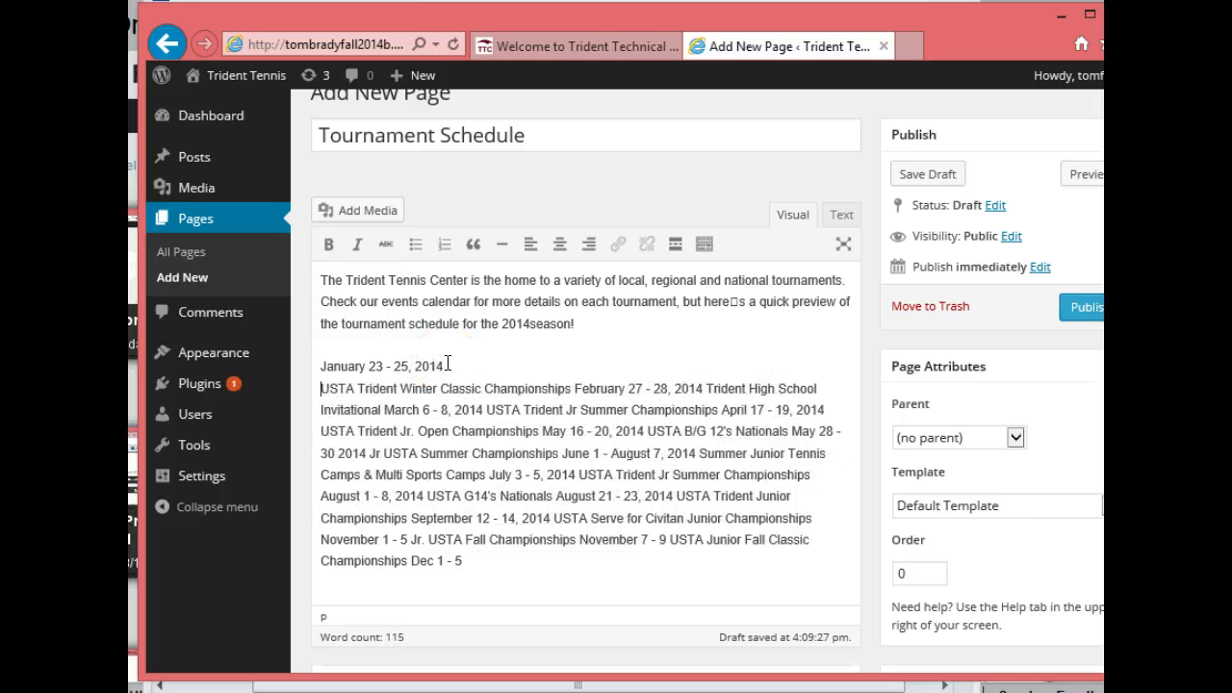
click(572, 388)
key(Return)
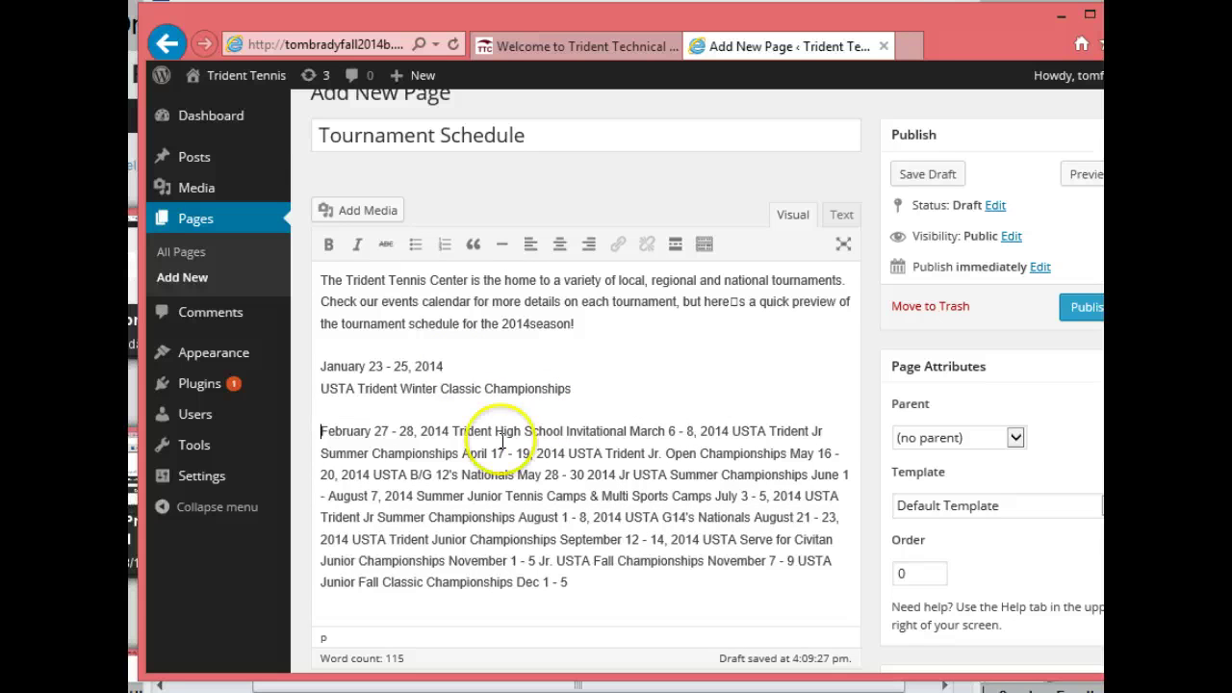
click(454, 430)
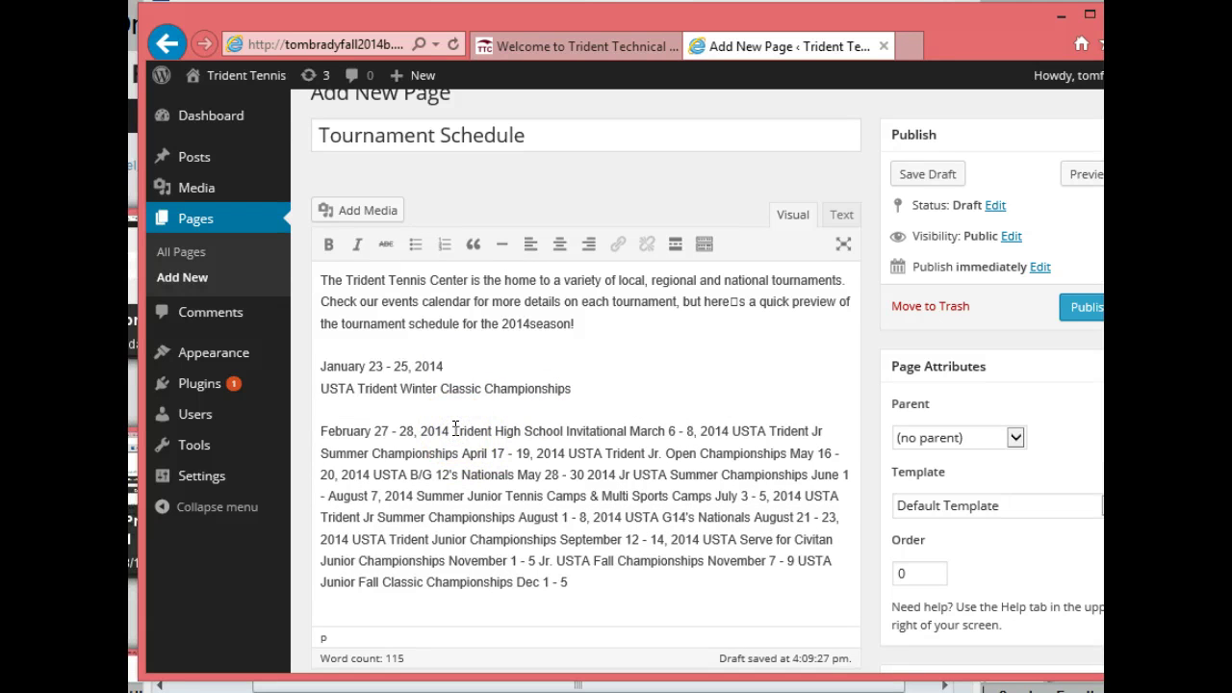
key(shift+Return)
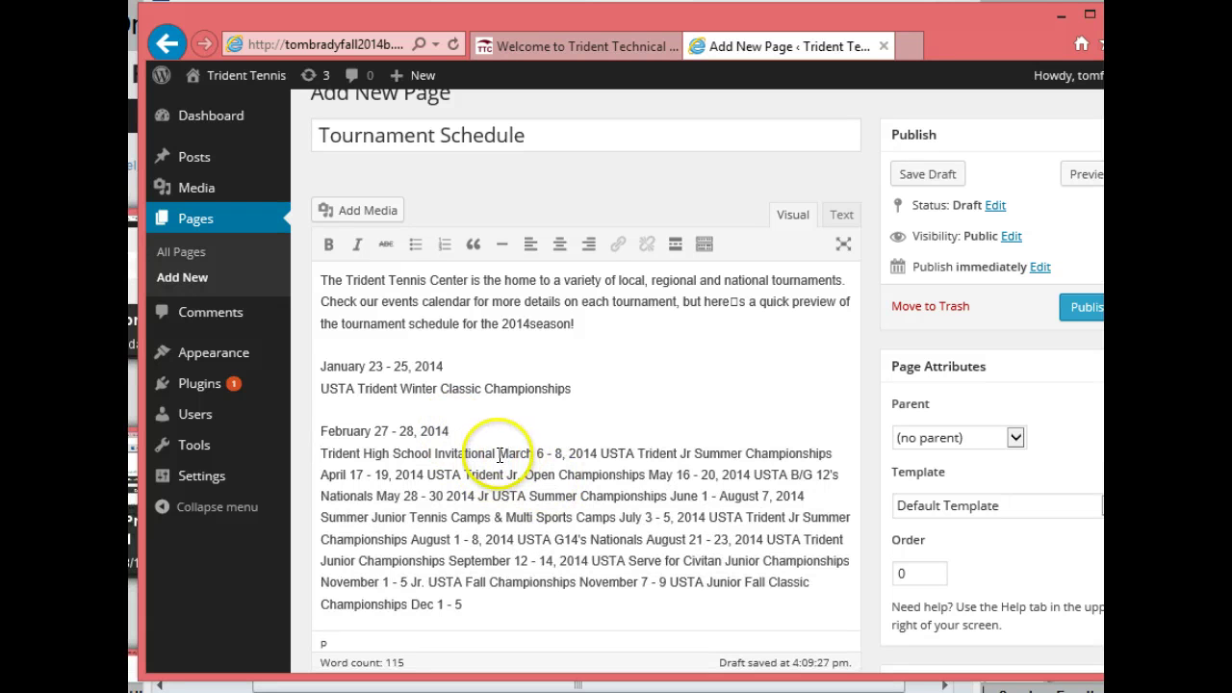
click(499, 452)
key(Return)
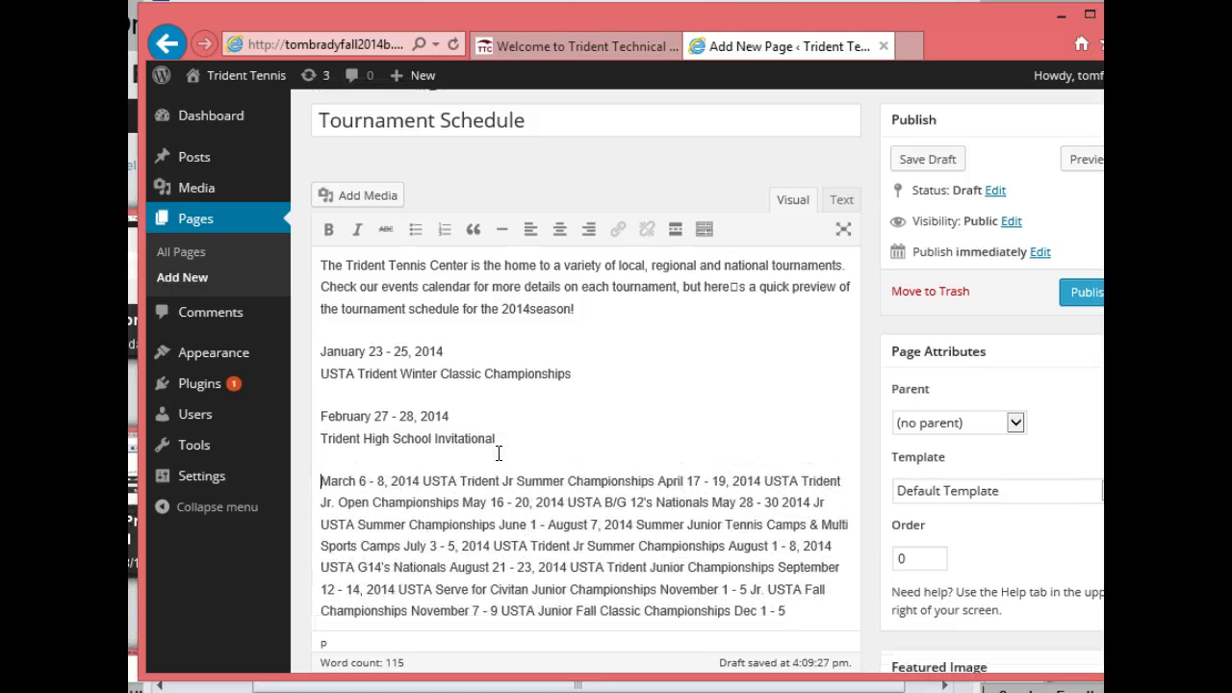
Split the March 6 - 8 and April 17 - 19 entries into separate paragraphs, breaking the line after "USTA" in each
click(460, 480)
key(shift+Return)
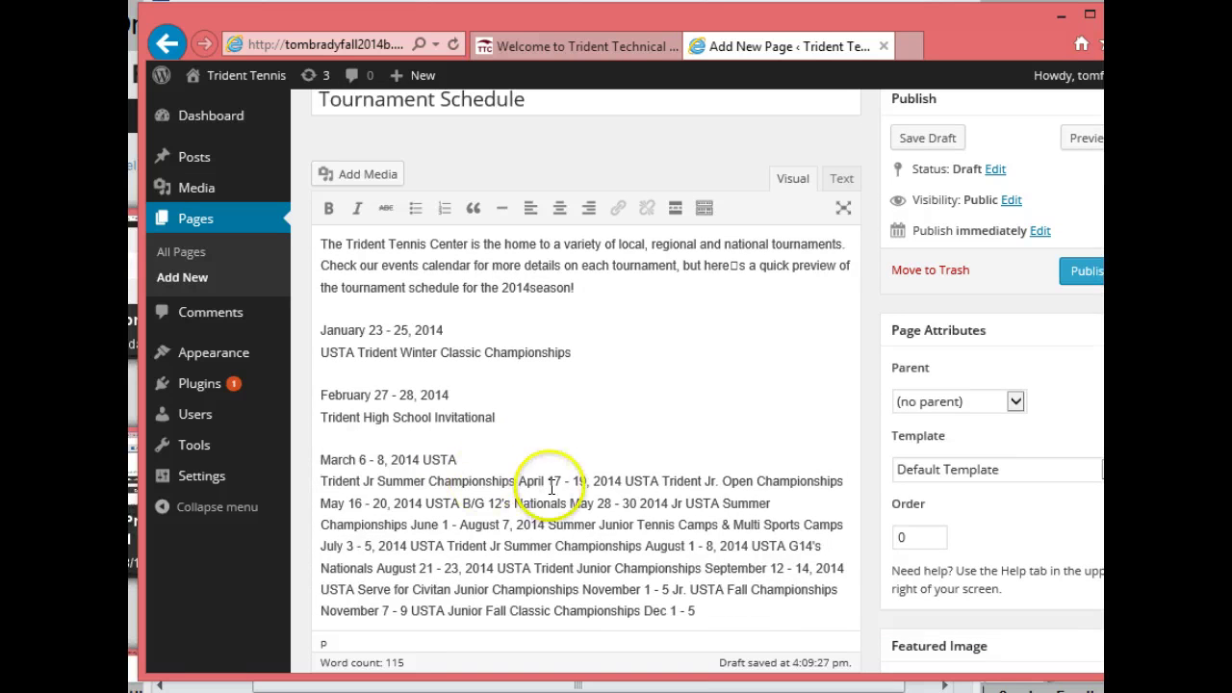
click(518, 481)
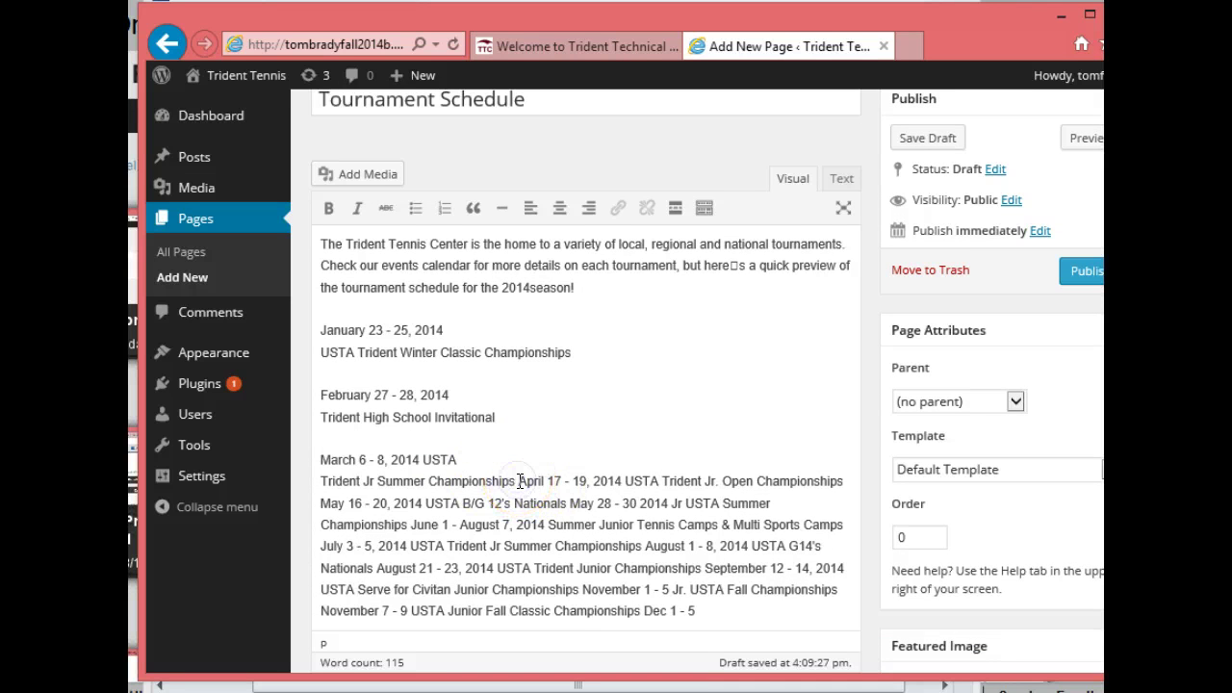
key(Return)
click(521, 480)
text(.)
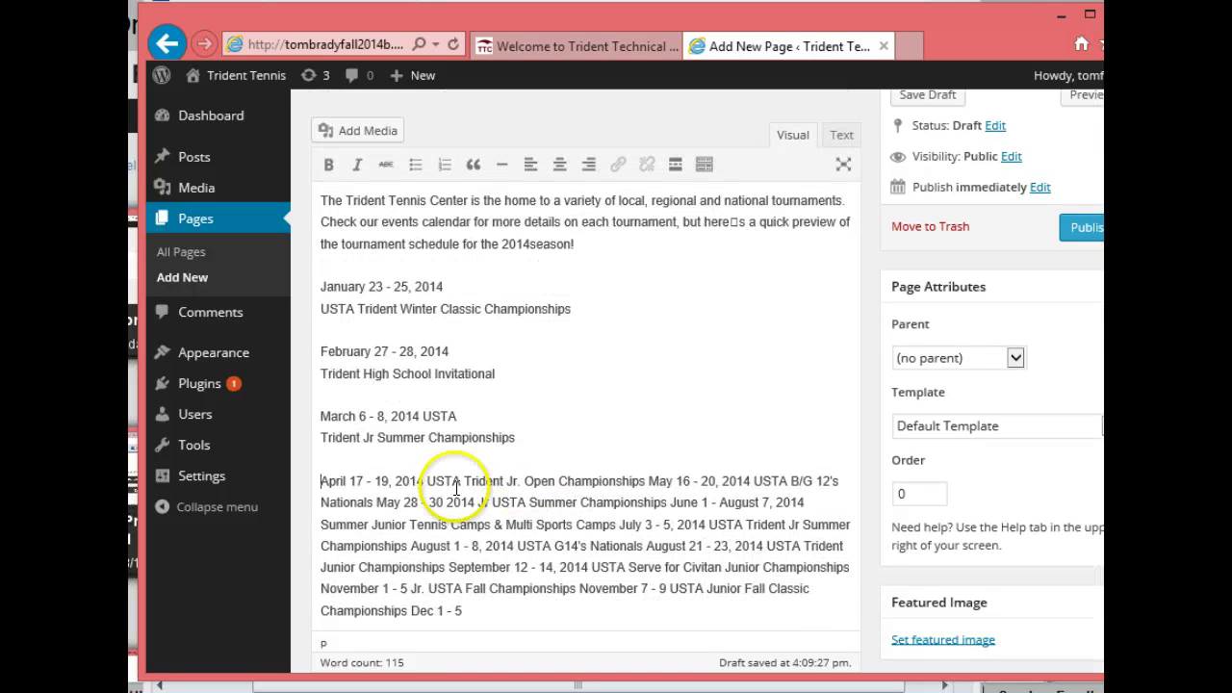
click(463, 478)
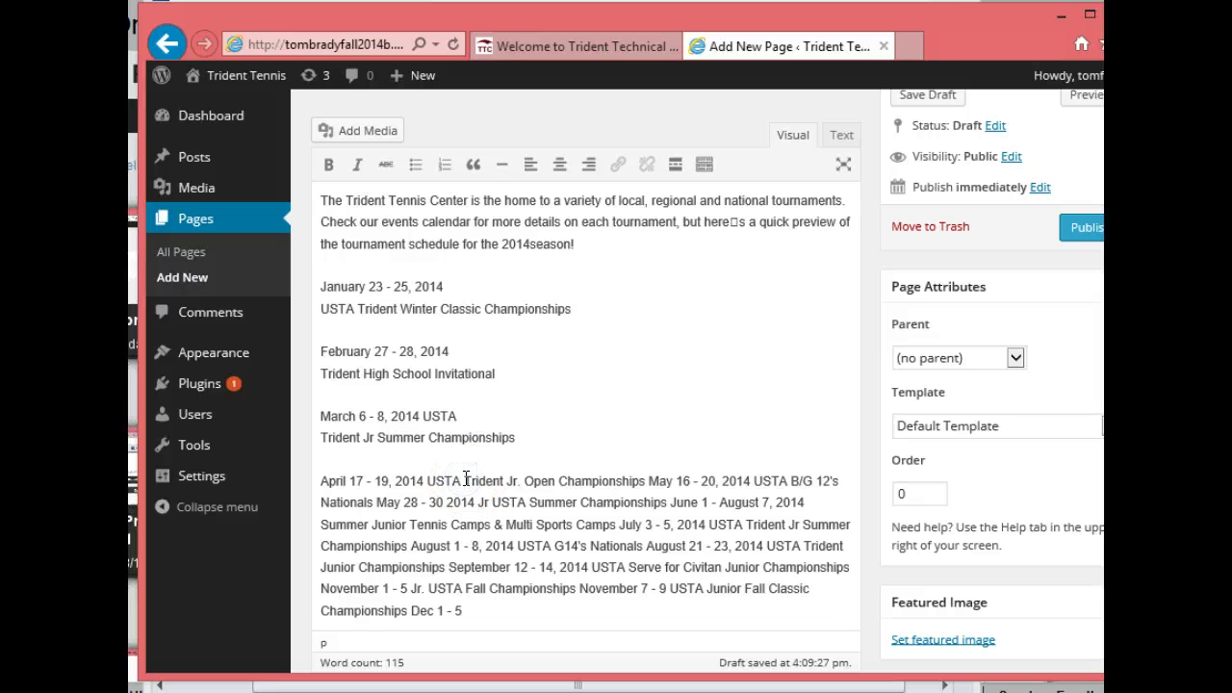
key(Return)
click(505, 502)
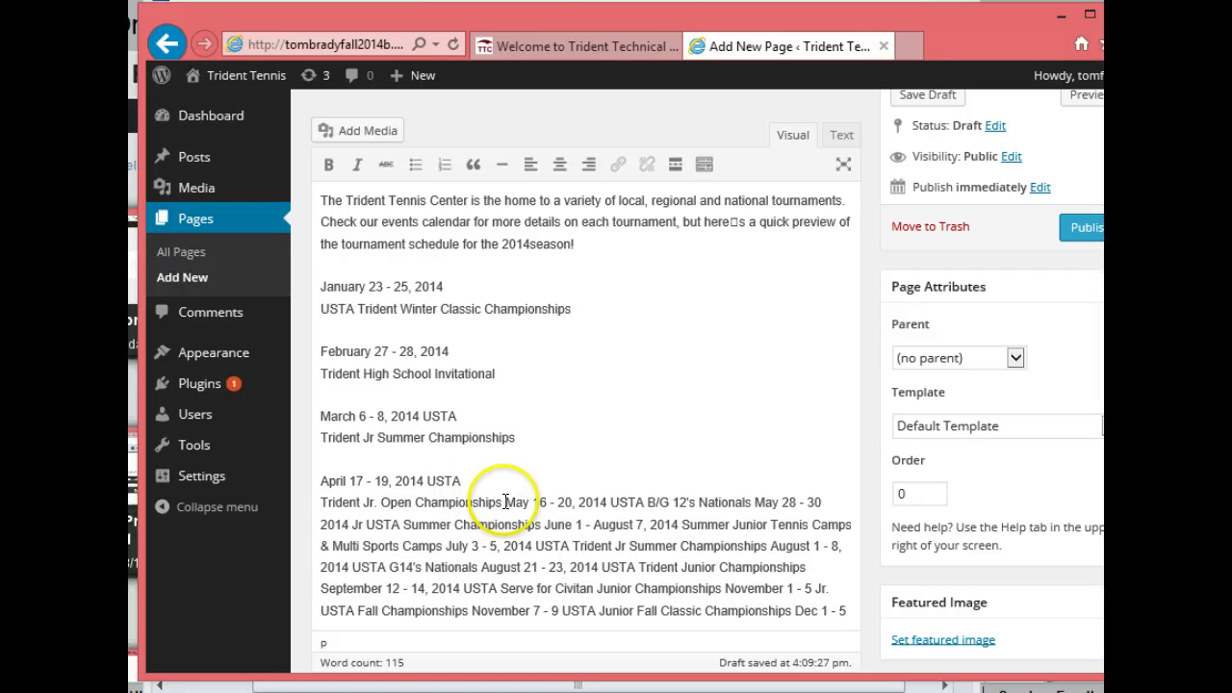
key(Return)
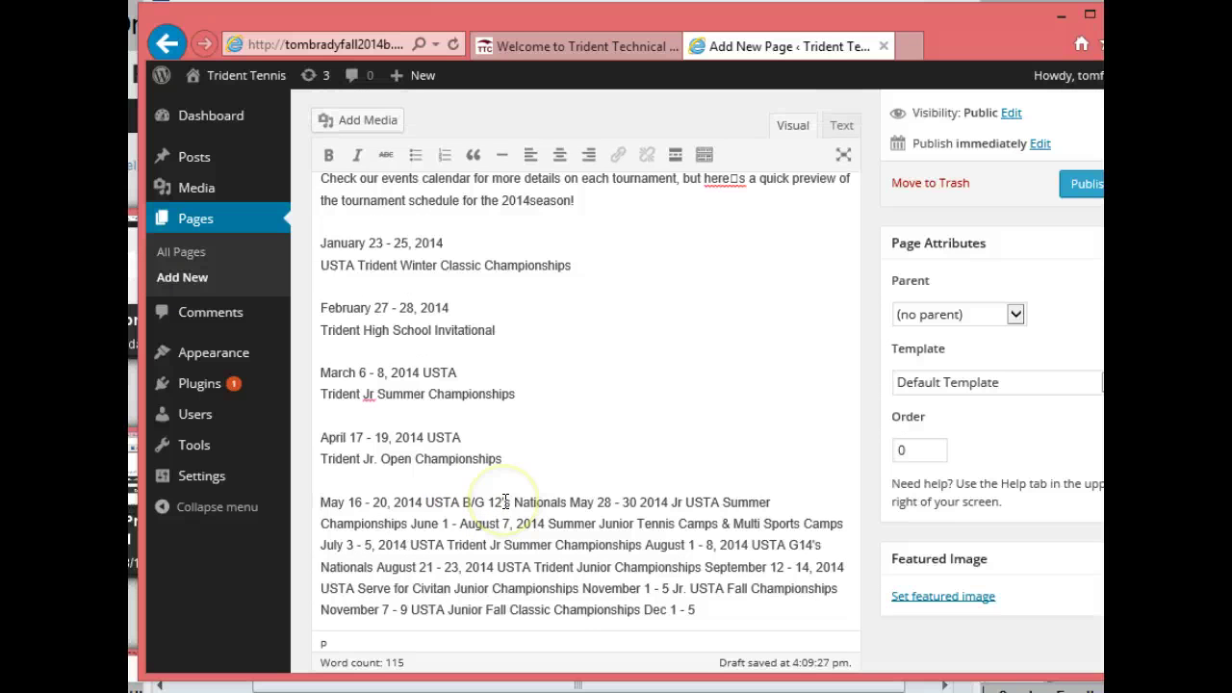
Split the May 16 - 20 and May 28 - 30 entries into separate paragraphs, each with the date above its event name
click(479, 502)
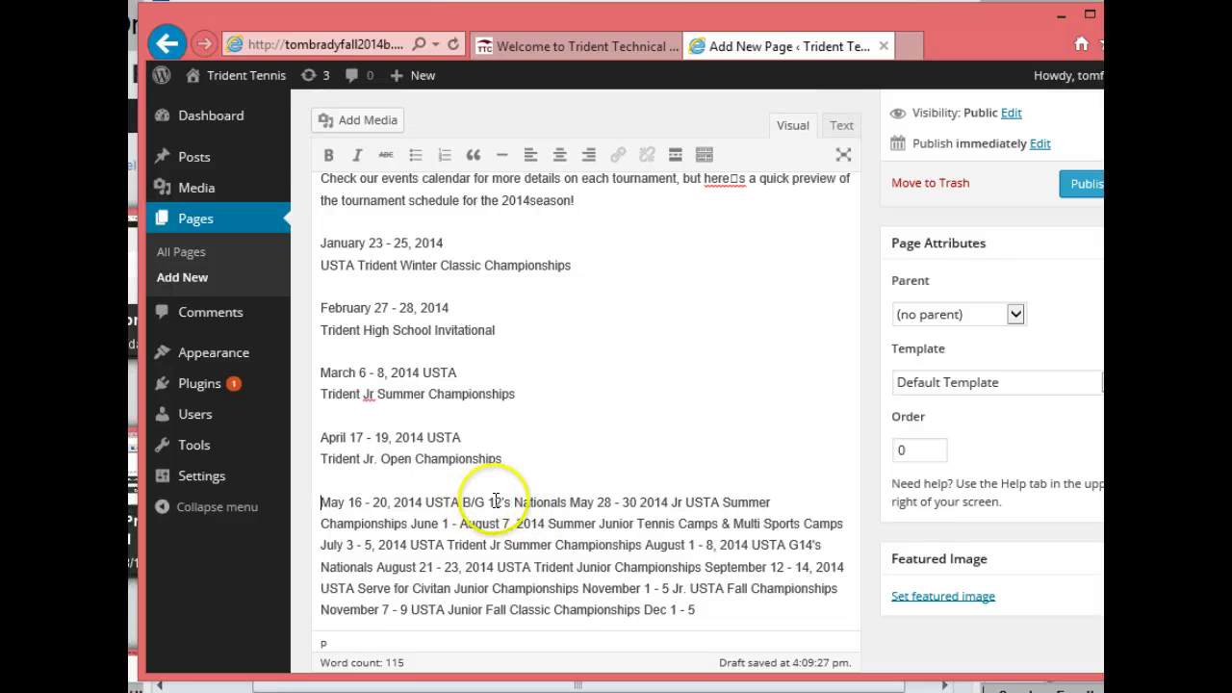
click(423, 500)
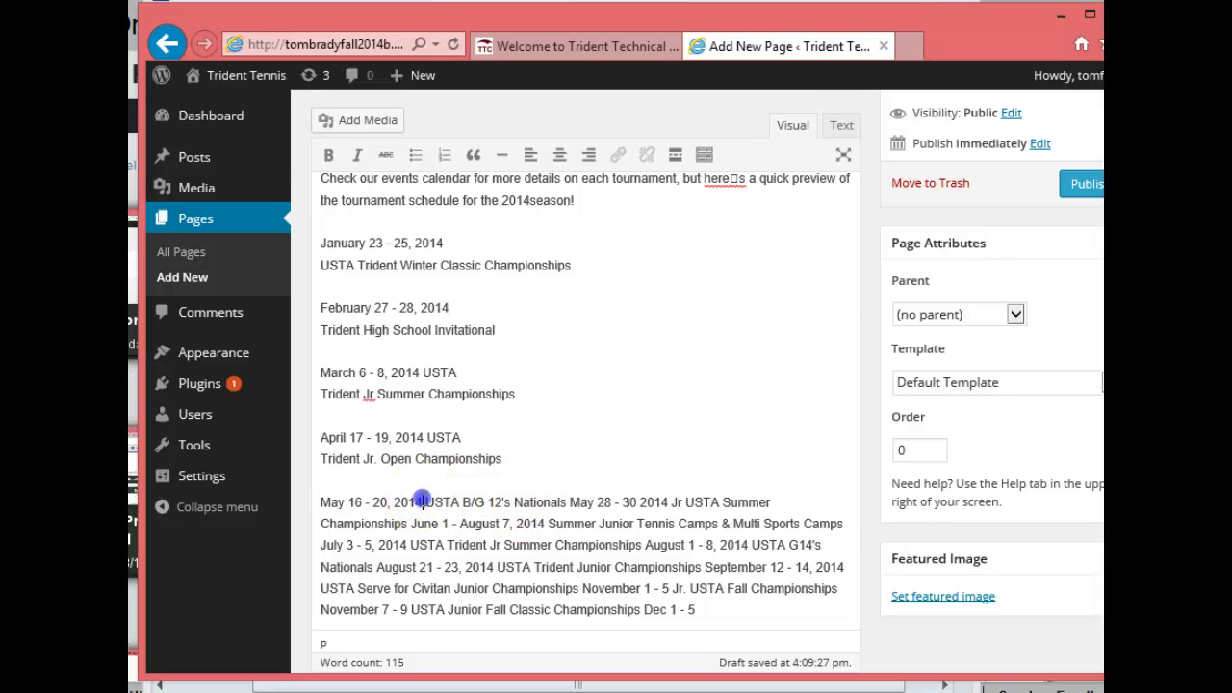
key(shift+Return)
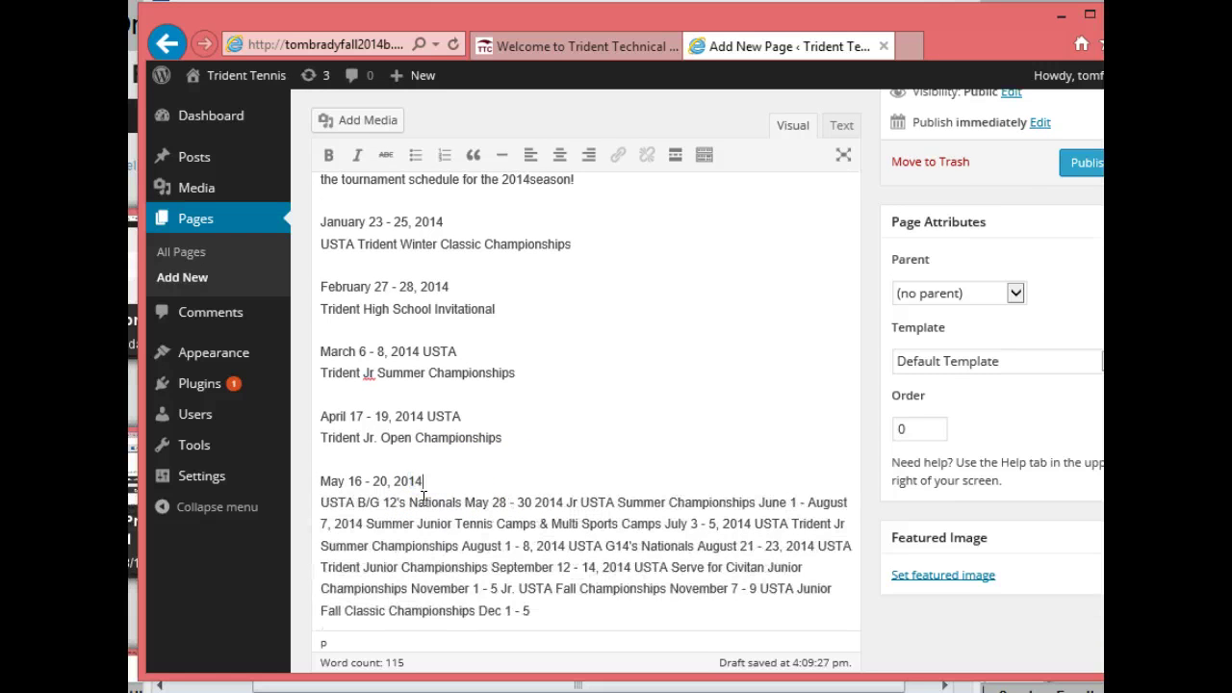
click(464, 501)
key(Return)
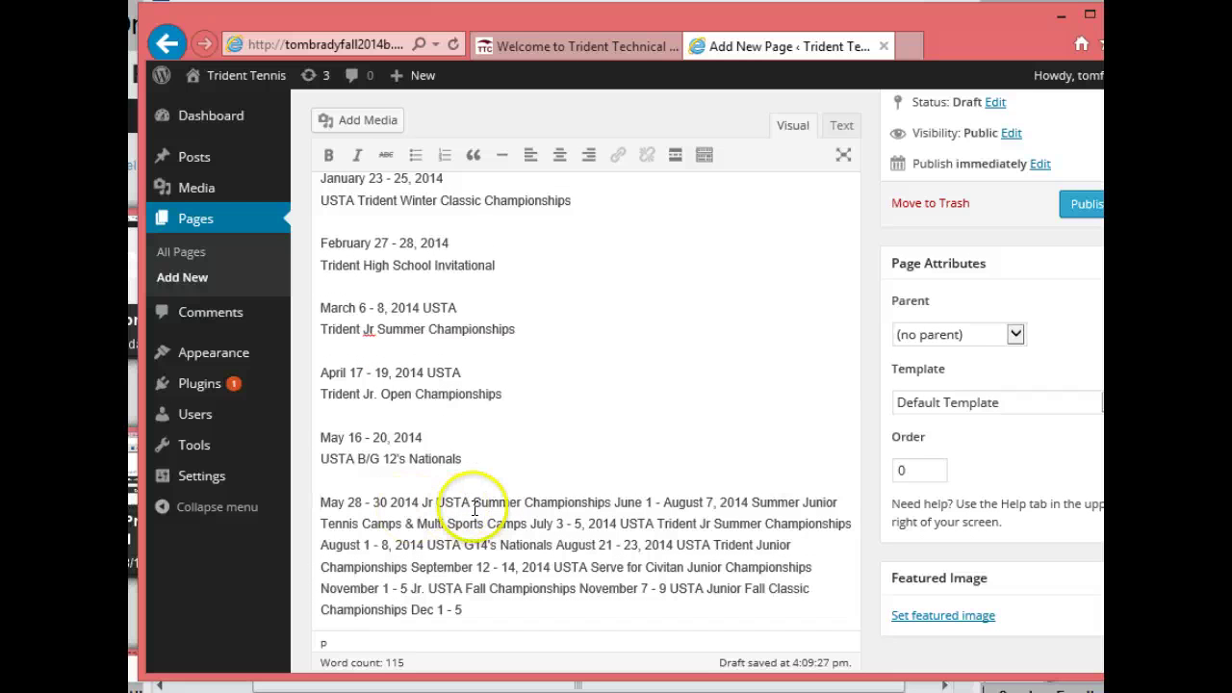
click(418, 501)
key(shift+Return)
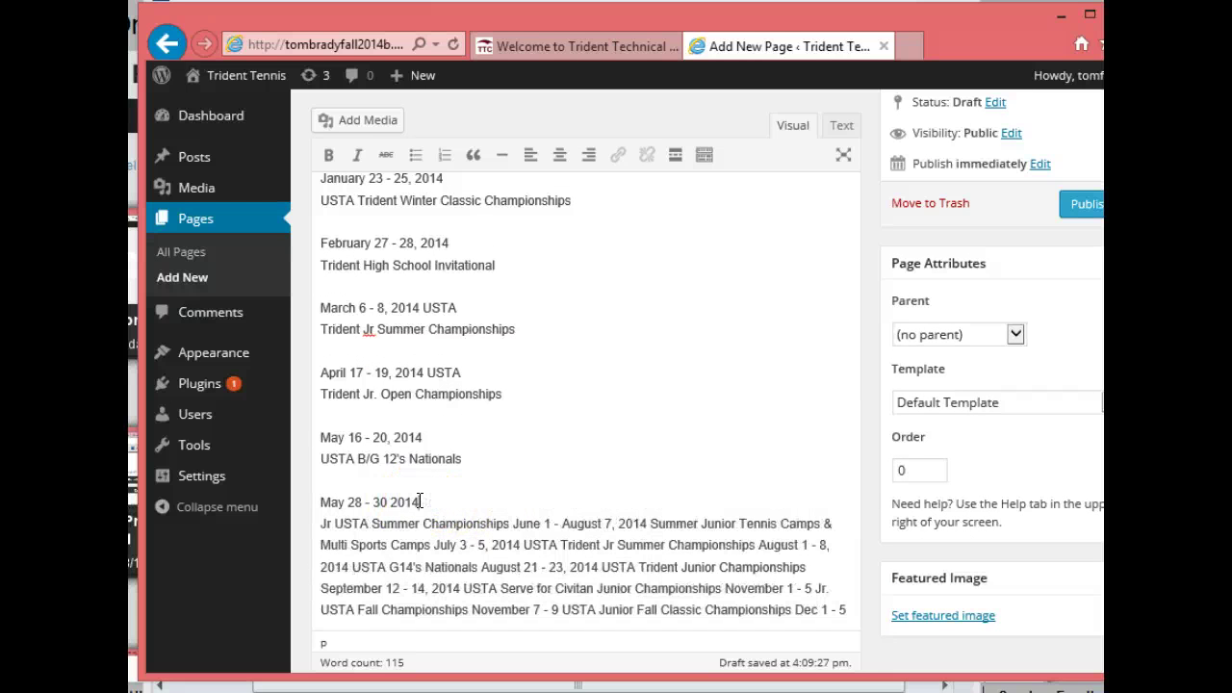
click(510, 524)
key(Return)
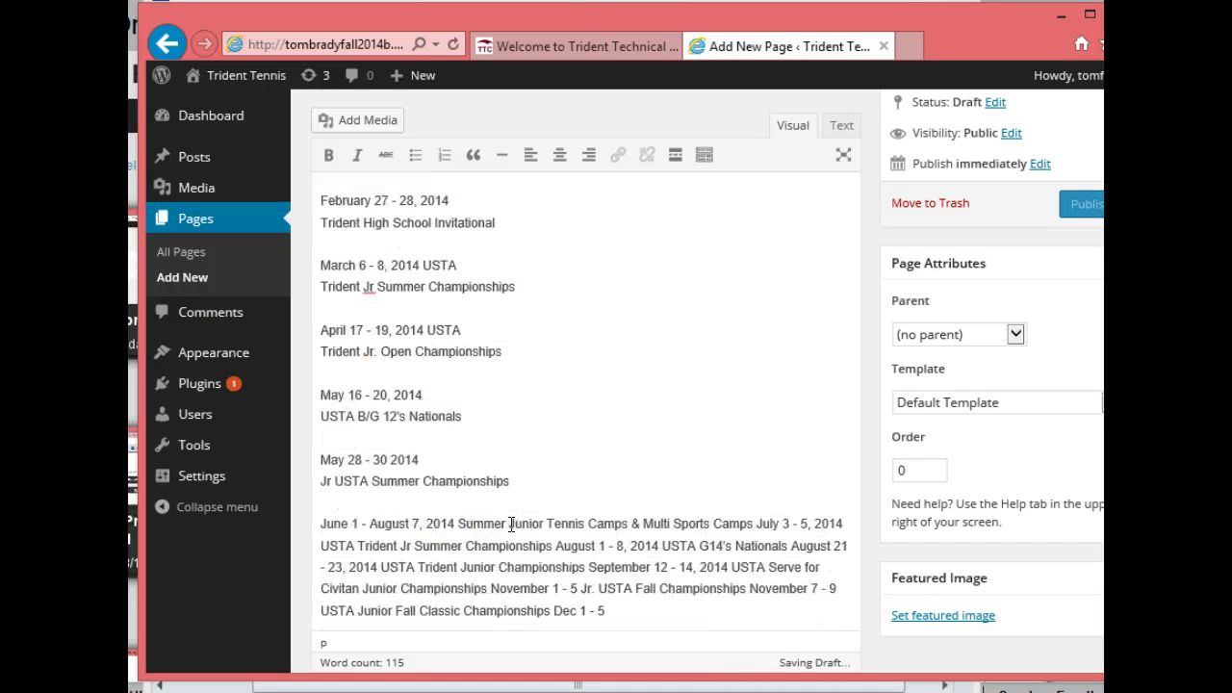
Split the June 1 - August 7 camps entry into its own paragraph, with the date above "Summer Junior Tennis Camps & Multi Sports Camps"
click(510, 523)
click(457, 521)
key(Return)
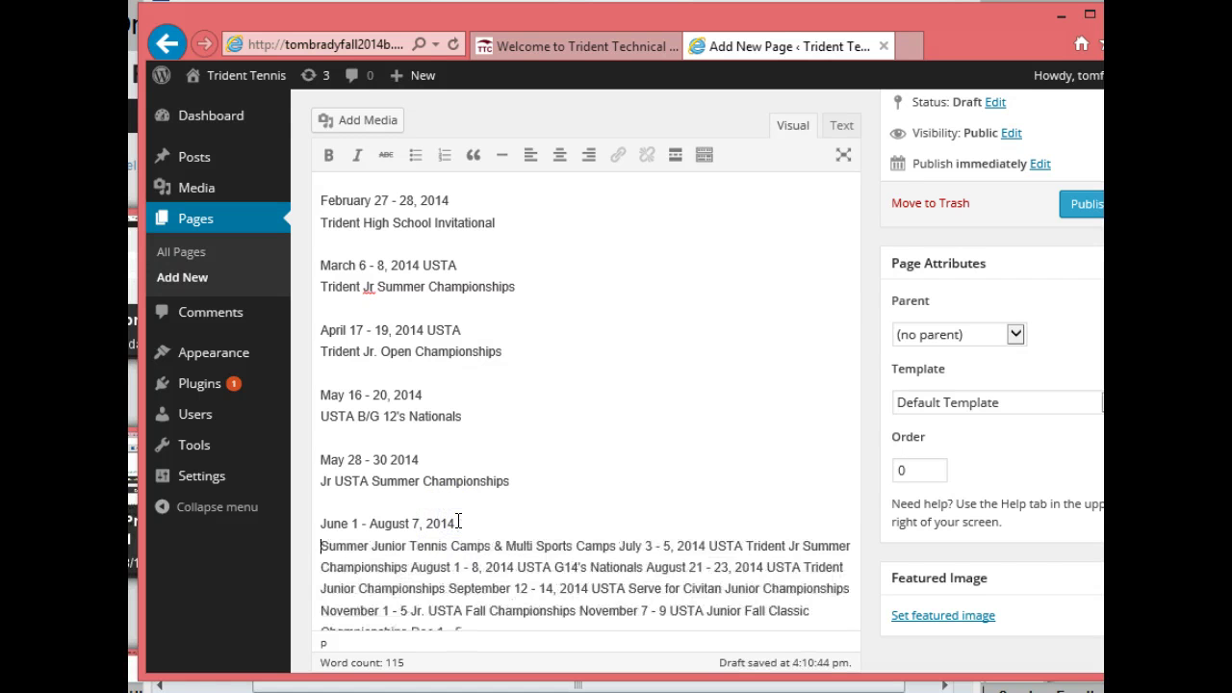
click(497, 529)
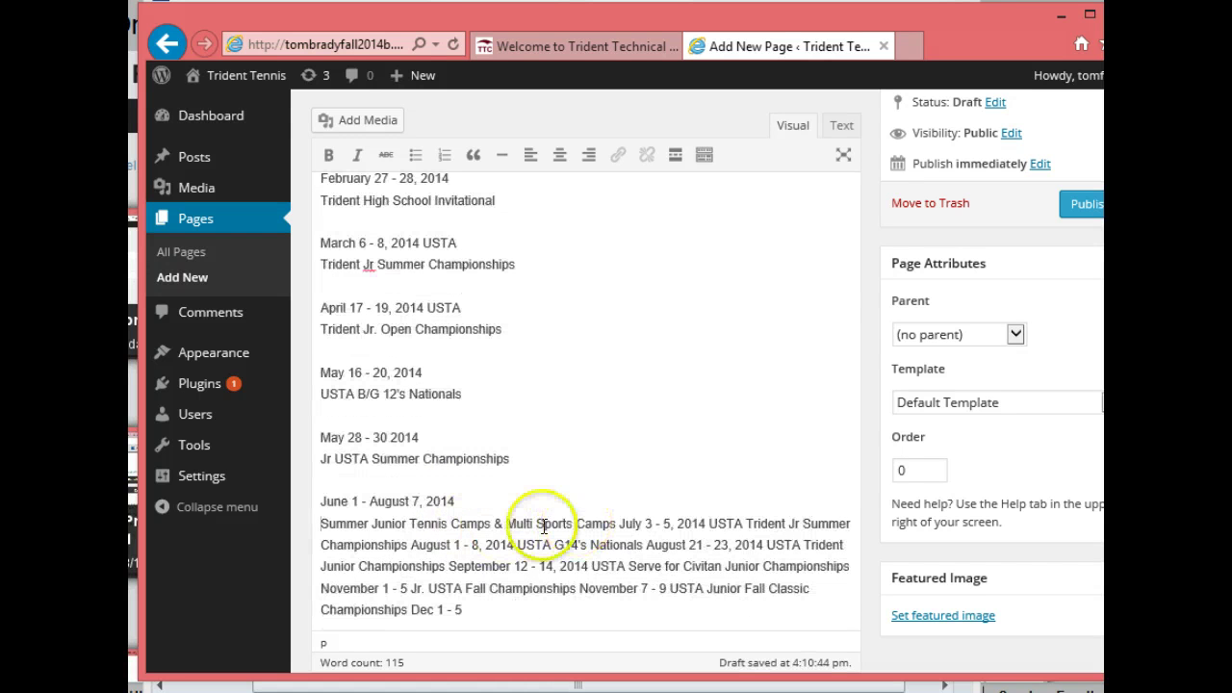
click(619, 523)
key(Return)
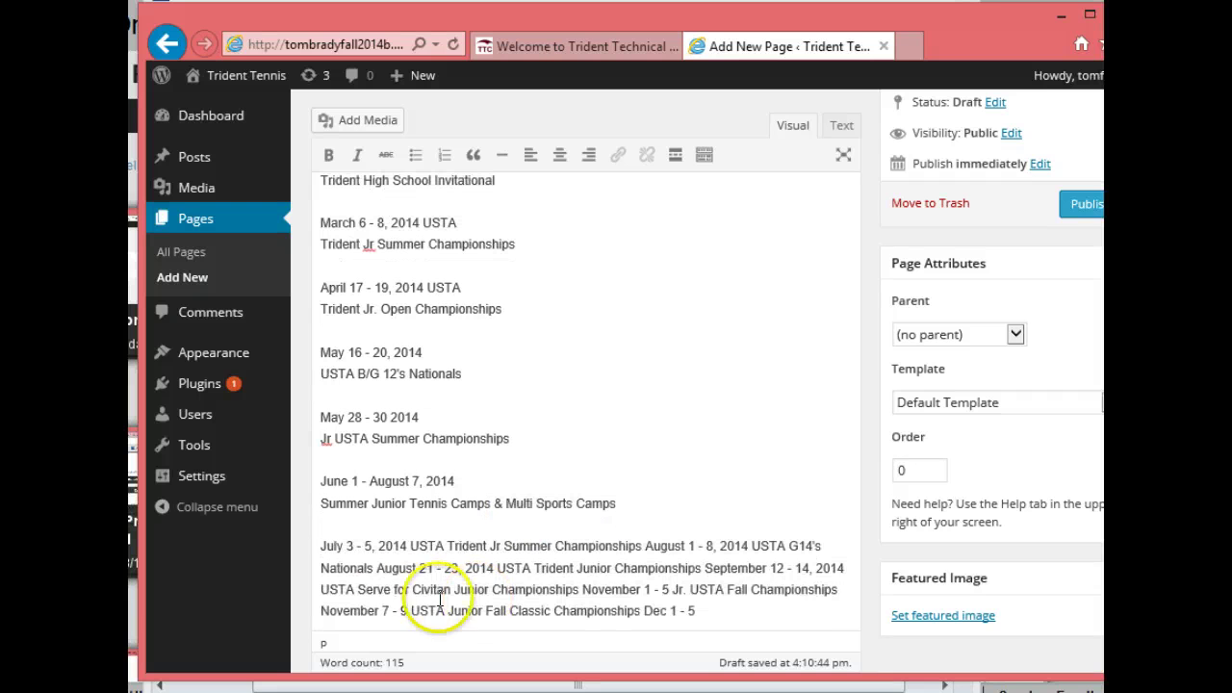
Split the July 3 - 5 entry into its own paragraph, with the date above "USTA Trident Jr Summer Championships"
click(410, 545)
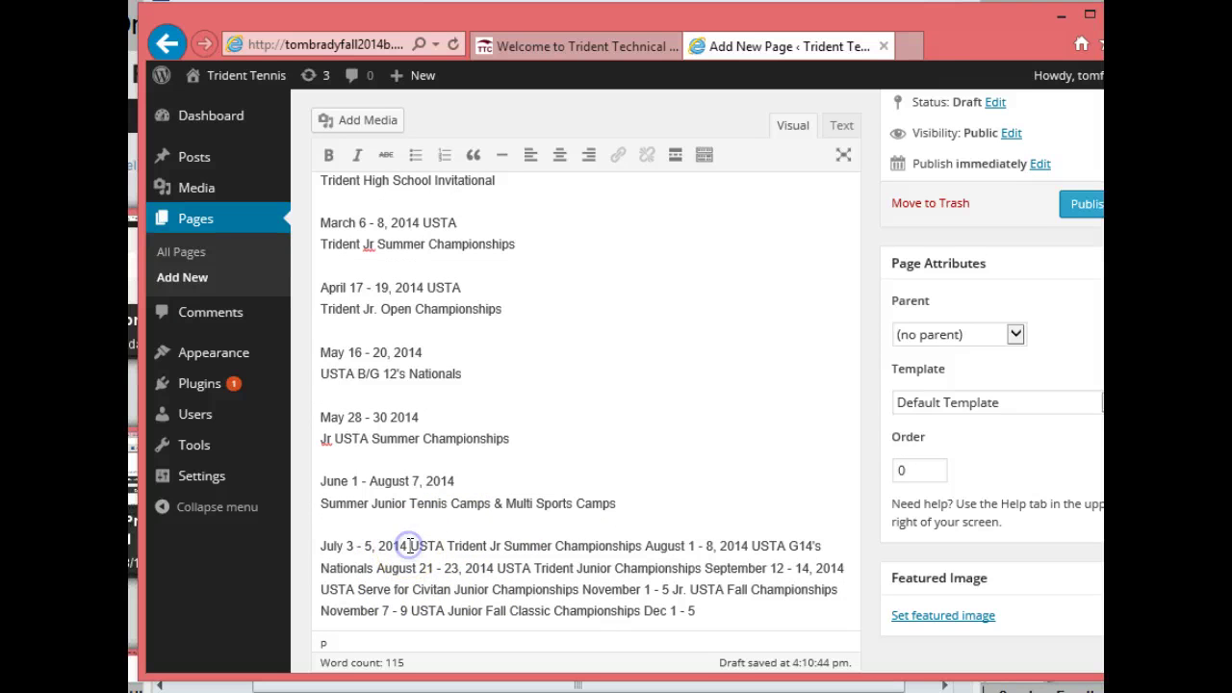
key(shift+Return)
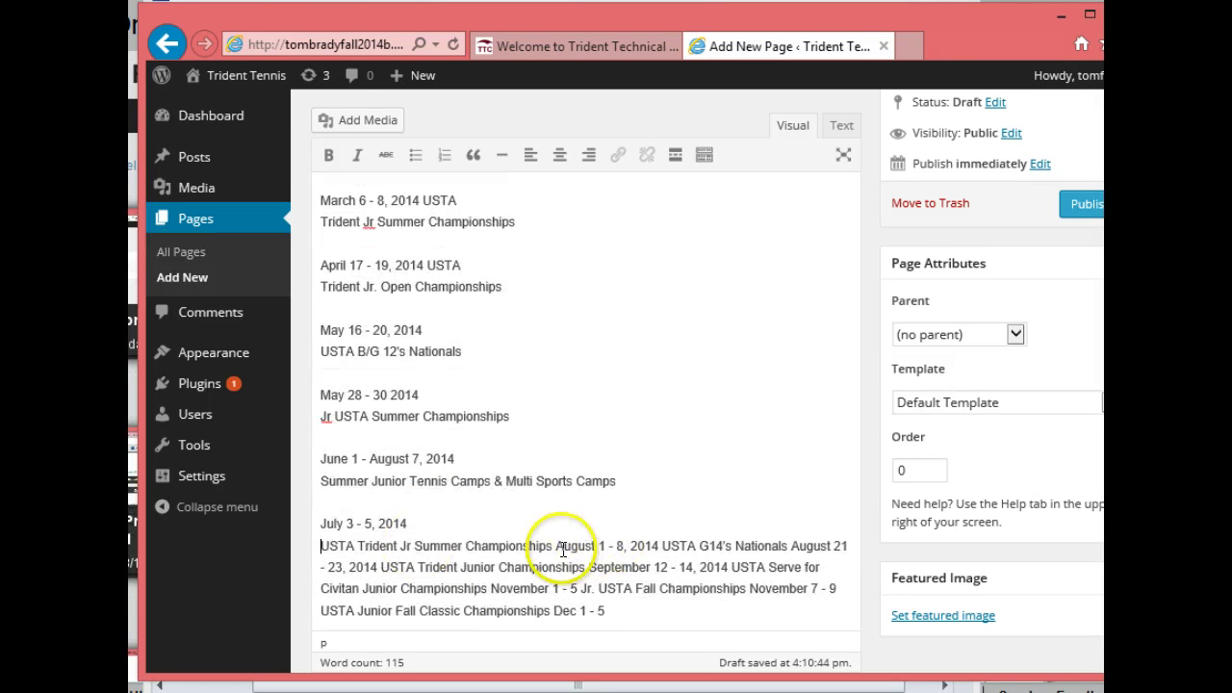
click(554, 545)
key(Return)
scroll(556, 545, down, 1)
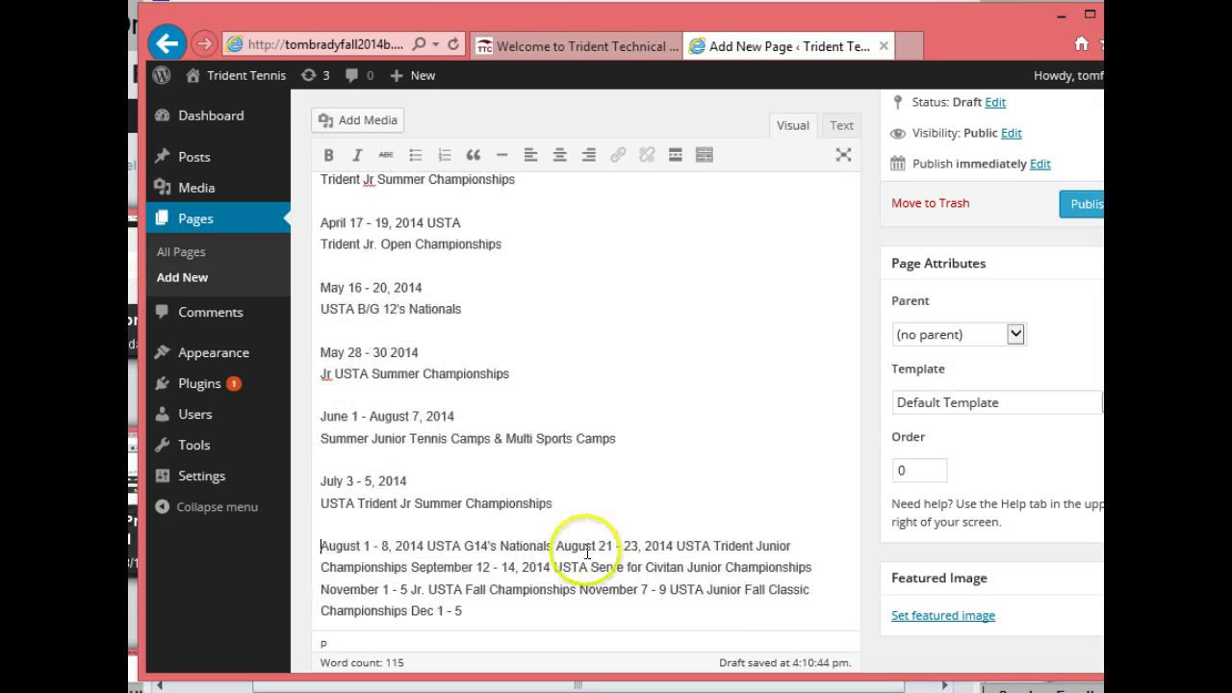
Put the August 1 - 8 date and "USTA G14's Nationals" on separate lines, and start the August 21 - 23 entry on a new line
click(426, 545)
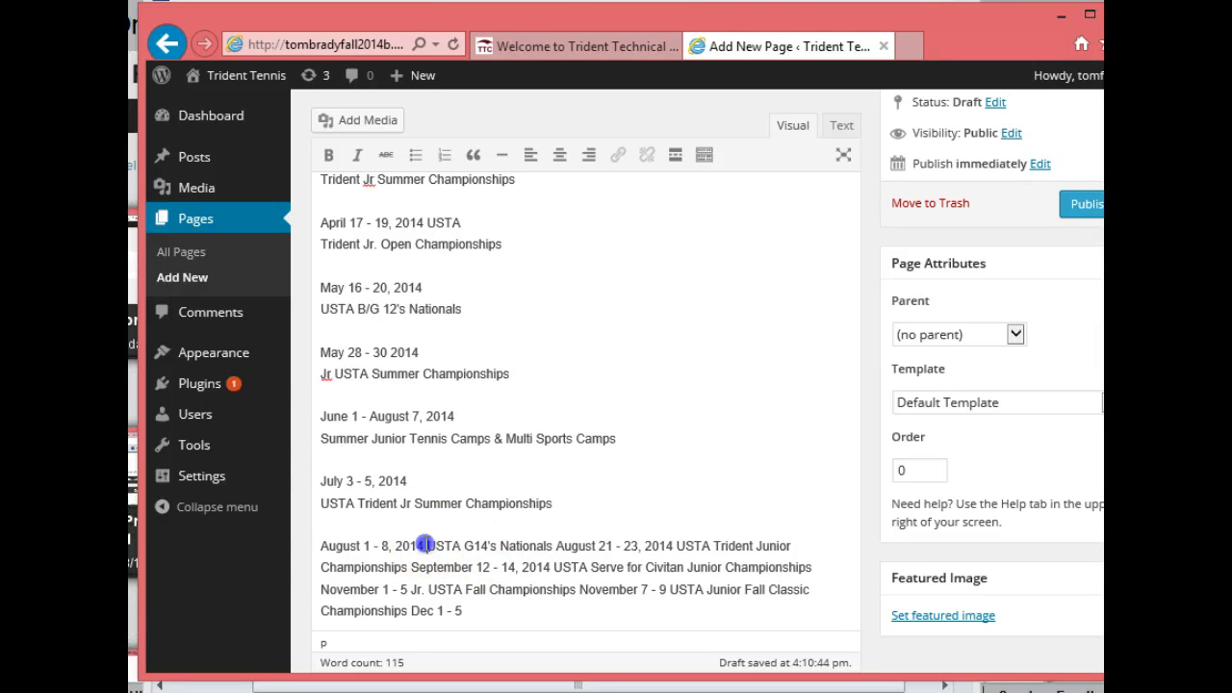
key(Return)
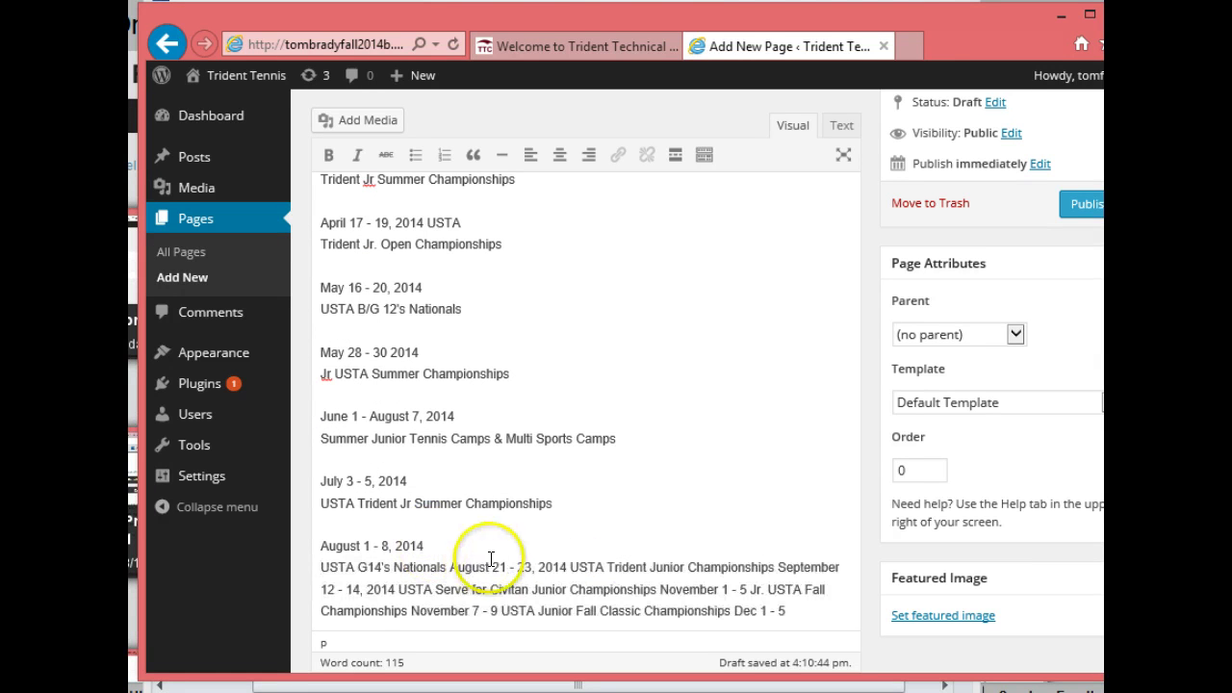
click(449, 564)
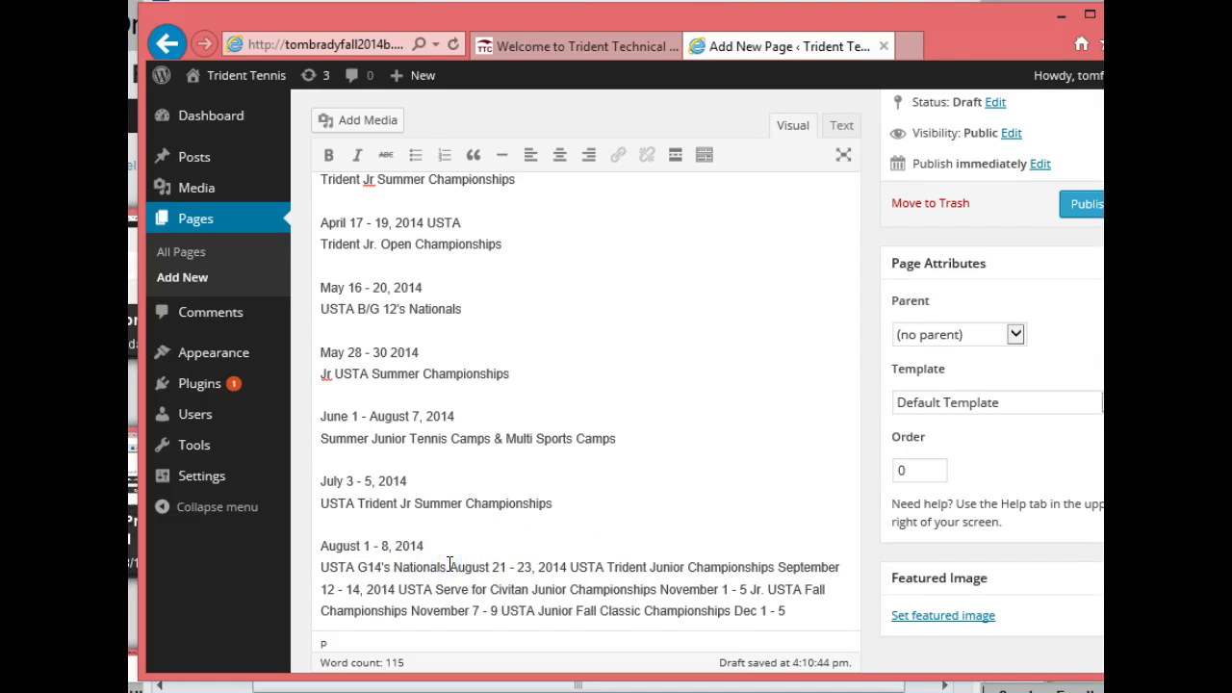
key(Return)
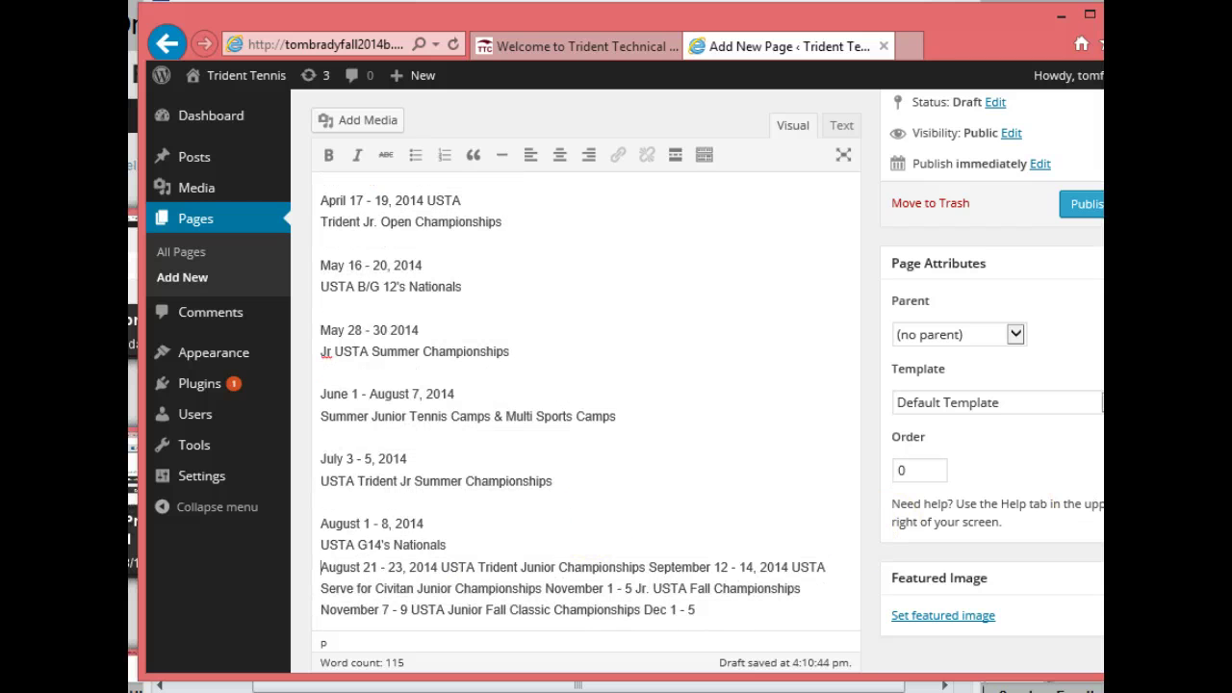
Put the August 21 - 23 date above "USTA Trident Junior Championships" and separate the entry from its neighbours with blank lines
scroll(588, 404, down, 2)
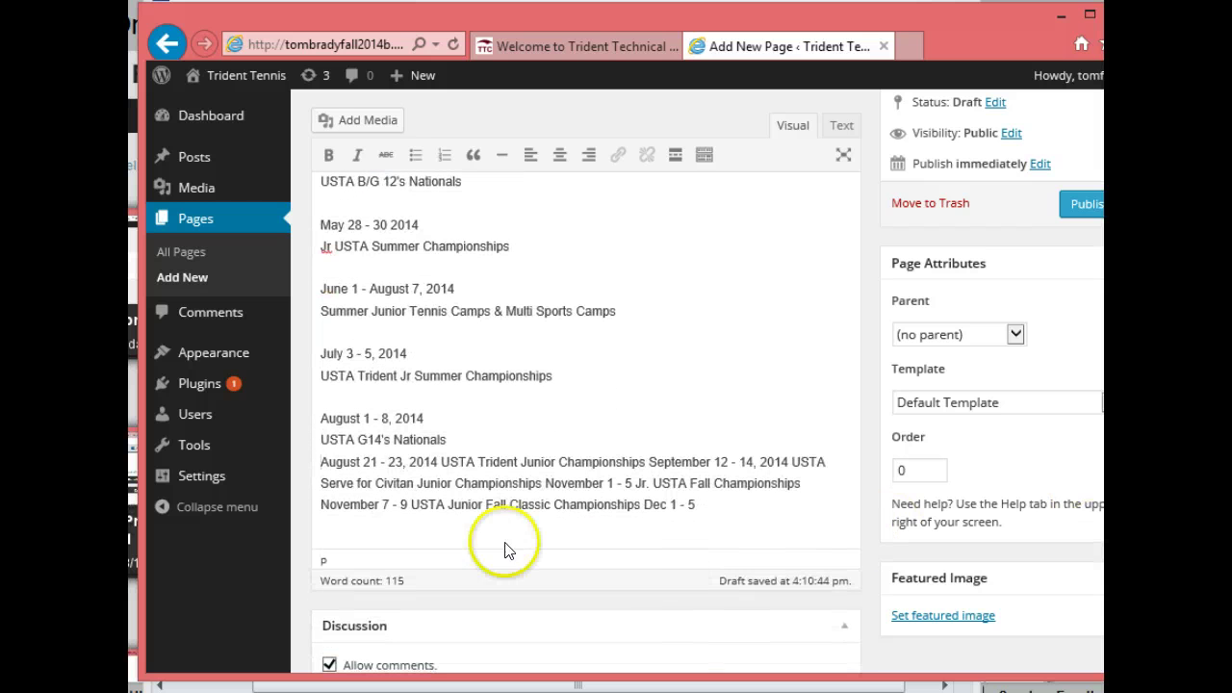
click(440, 462)
key(shift+Return)
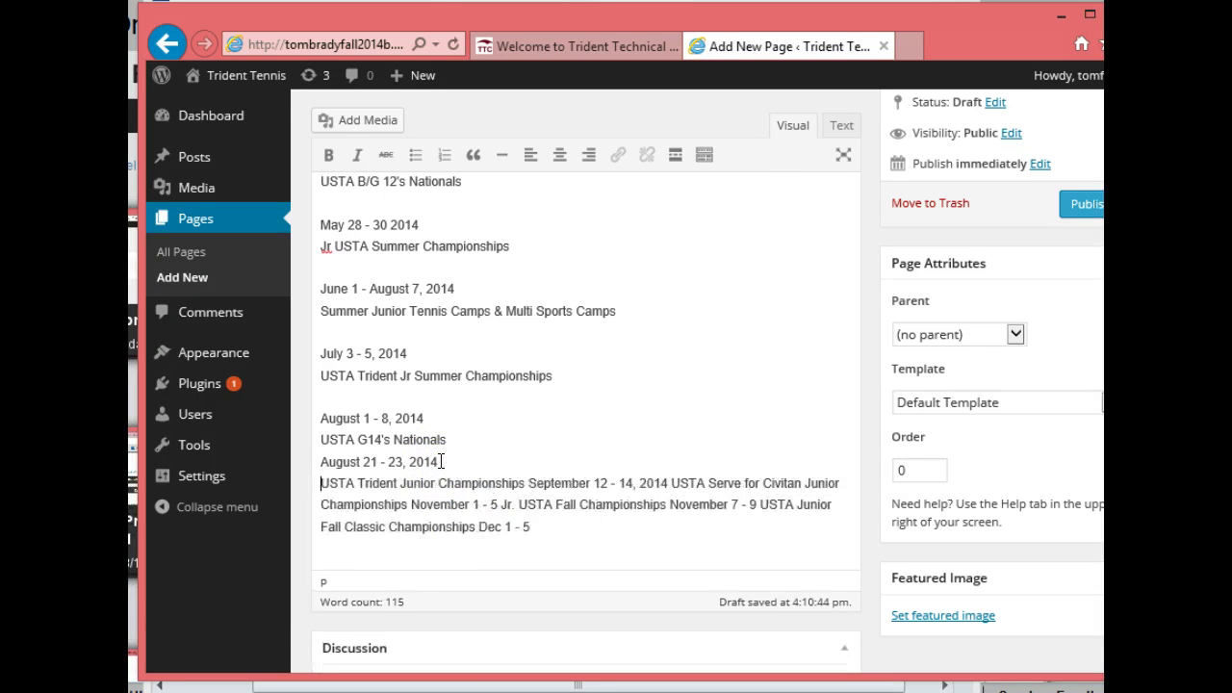
click(528, 483)
key(shift+Return)
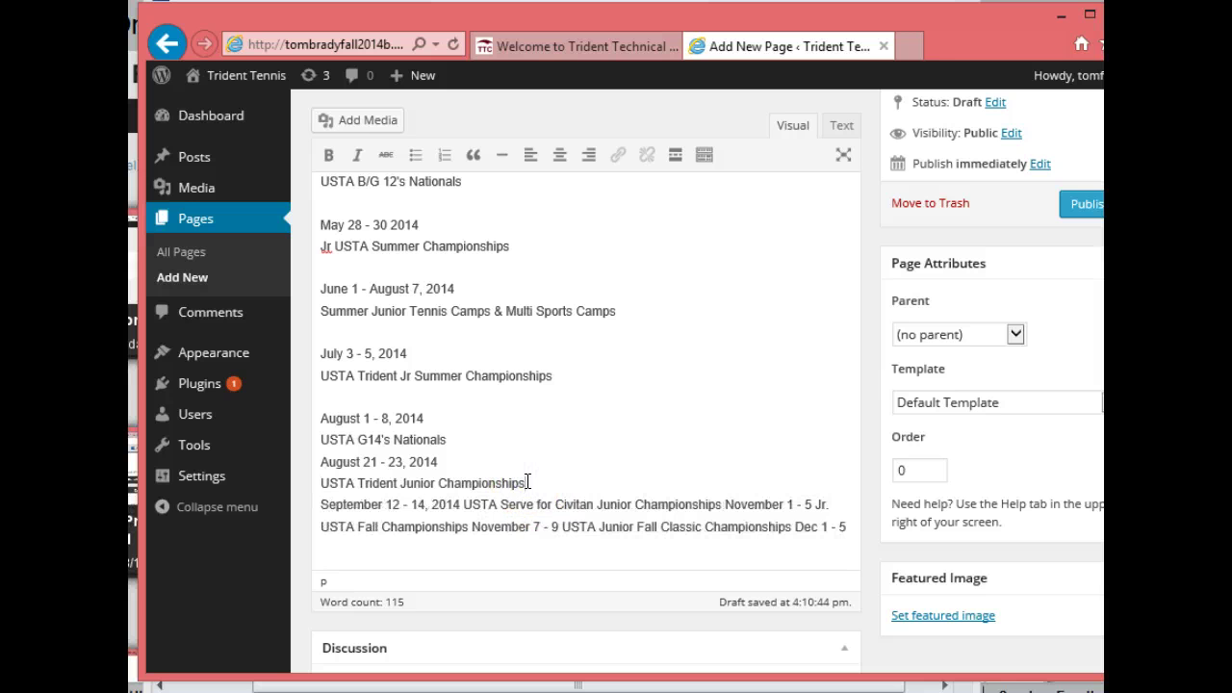
click(460, 503)
click(524, 484)
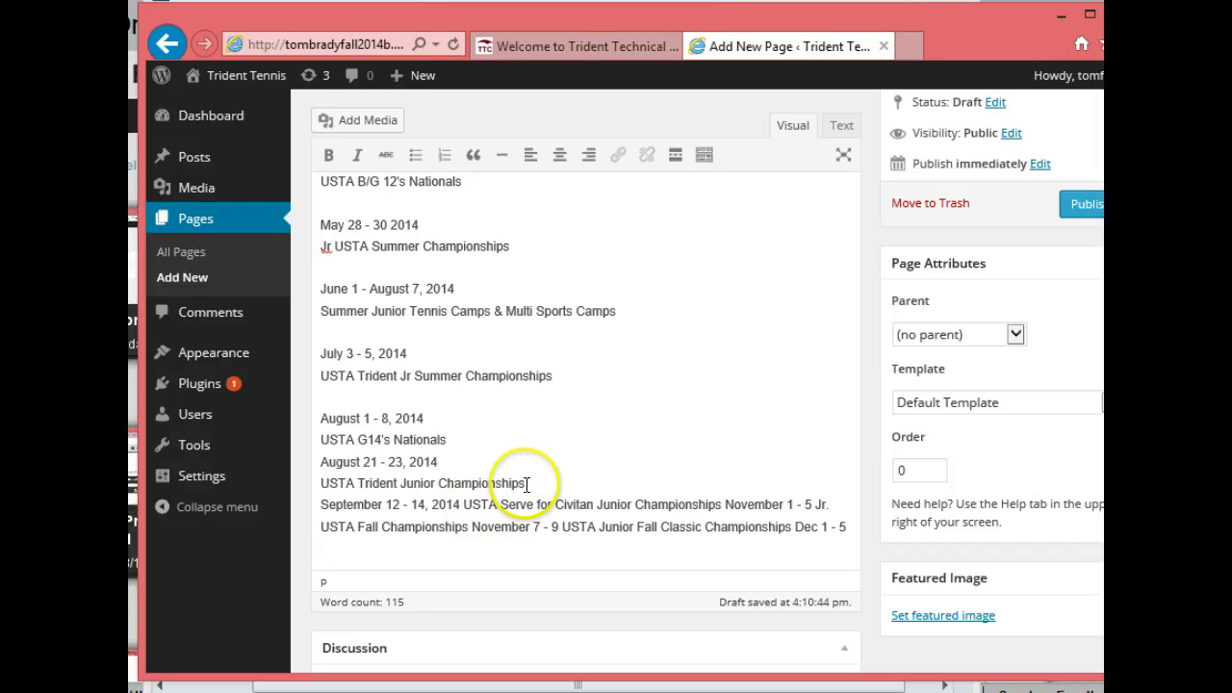
key(Return)
click(494, 446)
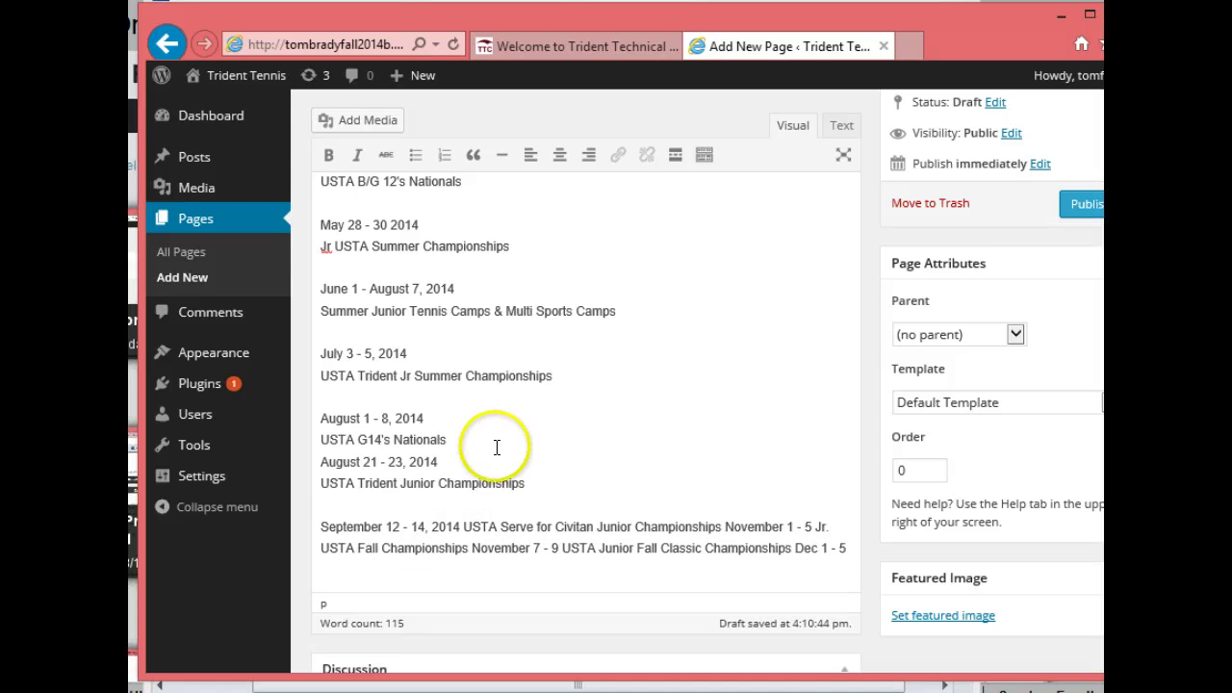
key(Return)
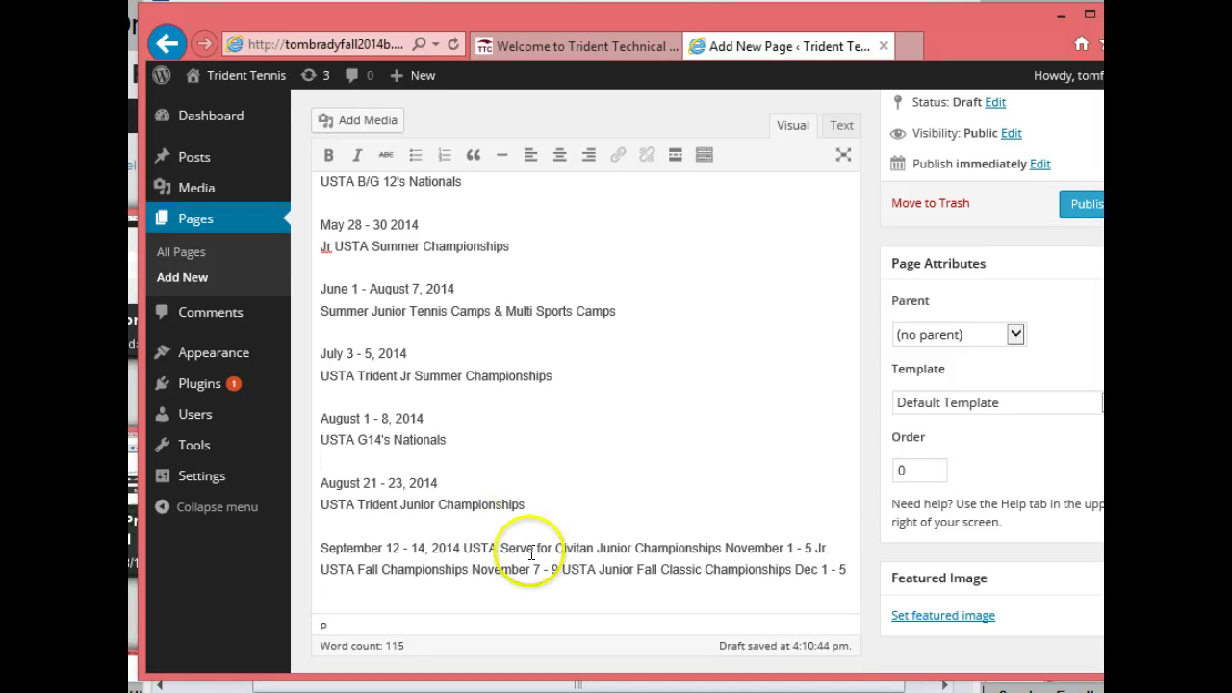
Split the September 12 - 14 entry into its own paragraph, with the date above "USTA Serve for Civitan Junior Championships"
click(465, 547)
key(Return)
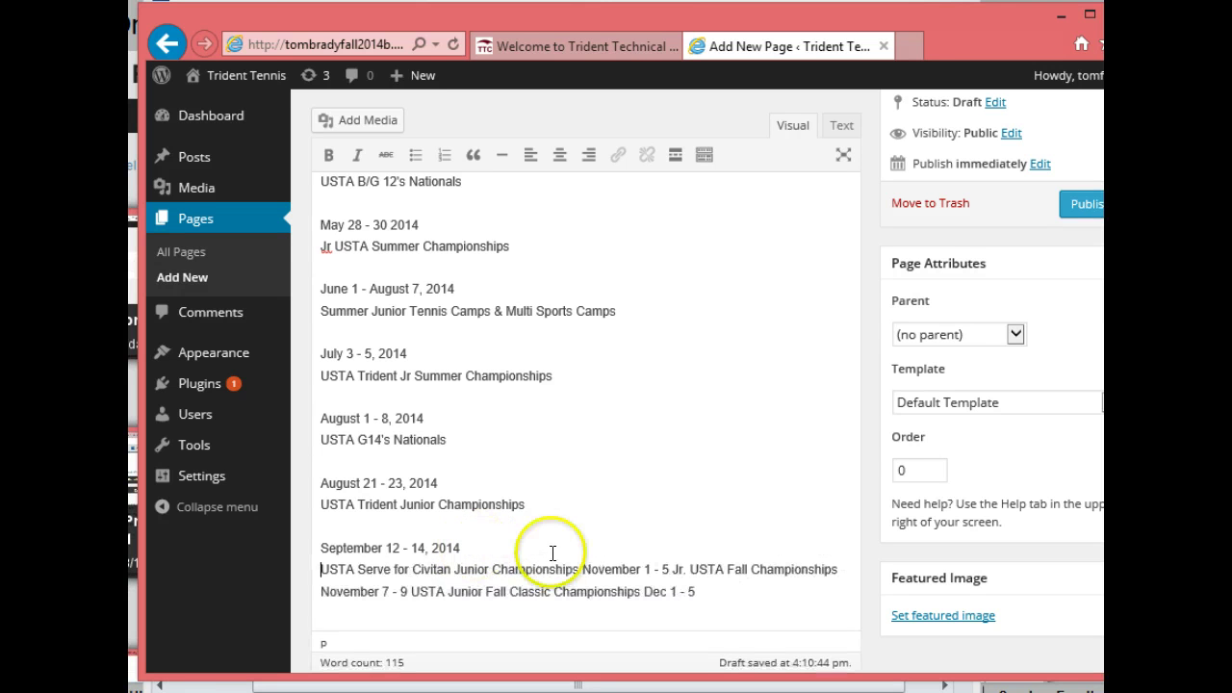
click(580, 569)
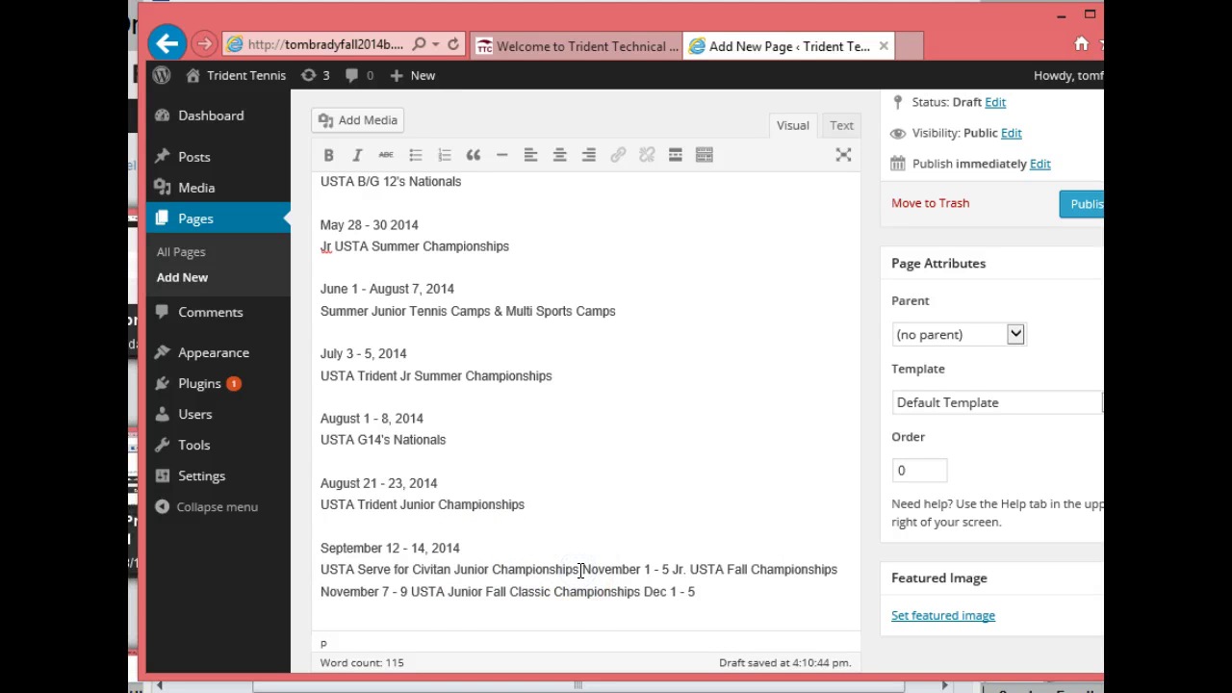
key(Return)
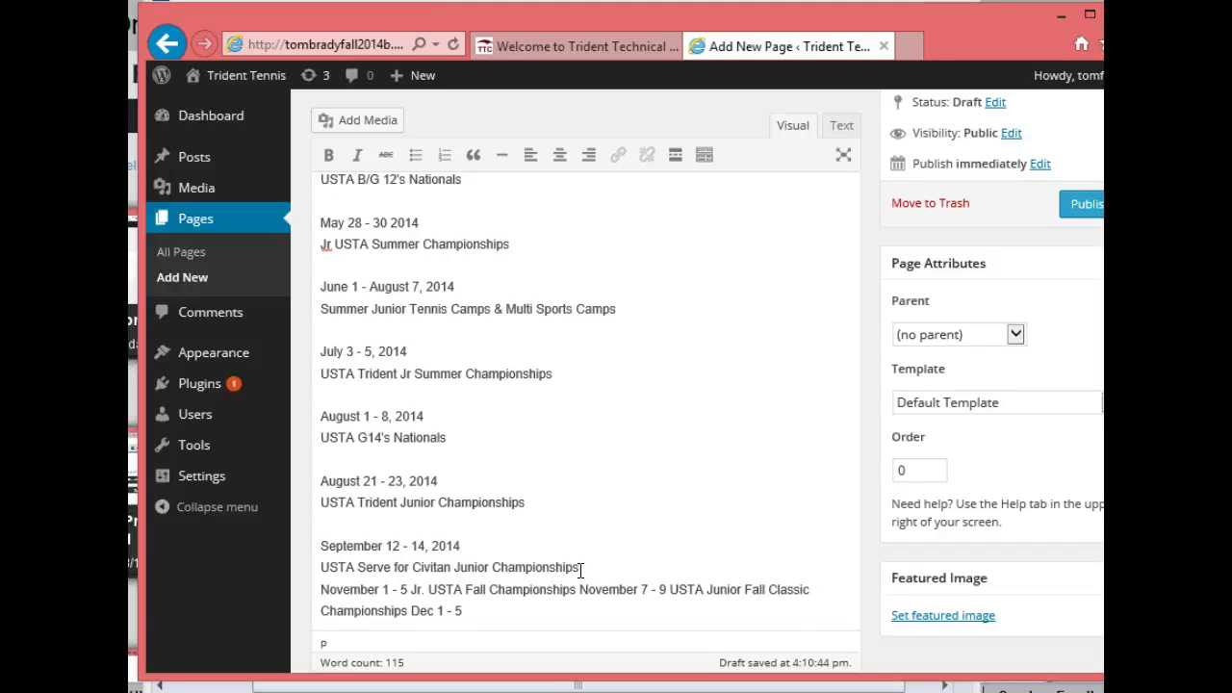
key(Return)
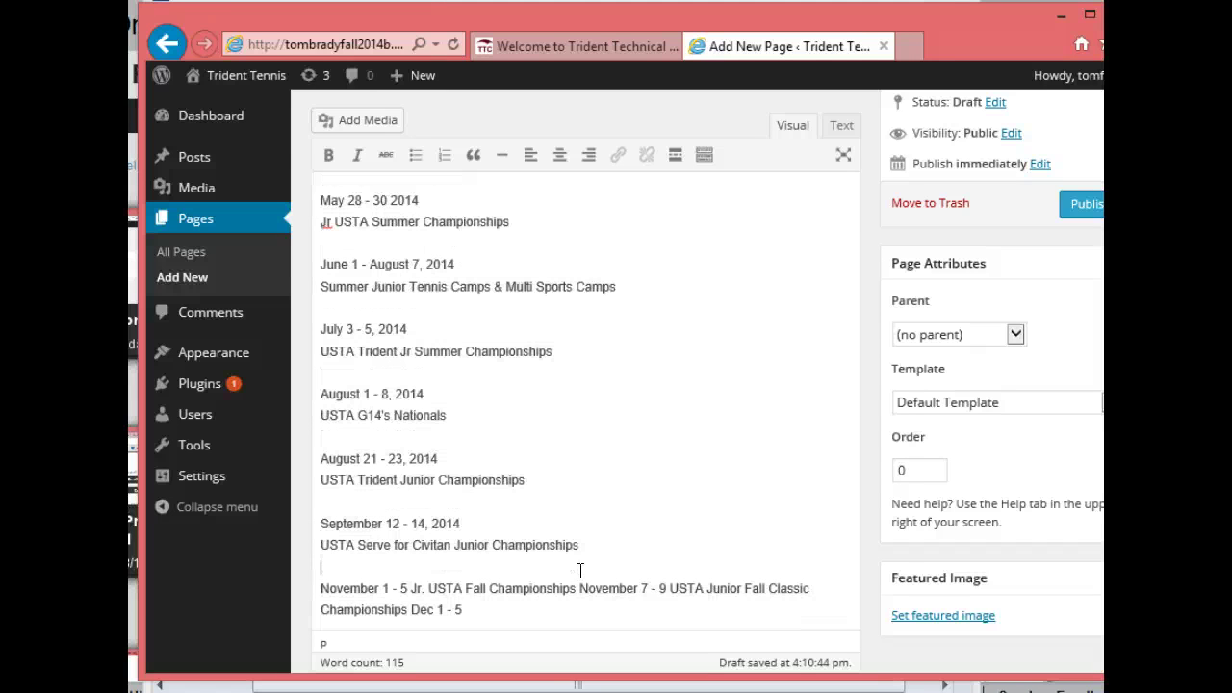
Split the November 1 - 5 and November 7 - 9 entries into separate paragraphs, each with the date above its event name
click(419, 595)
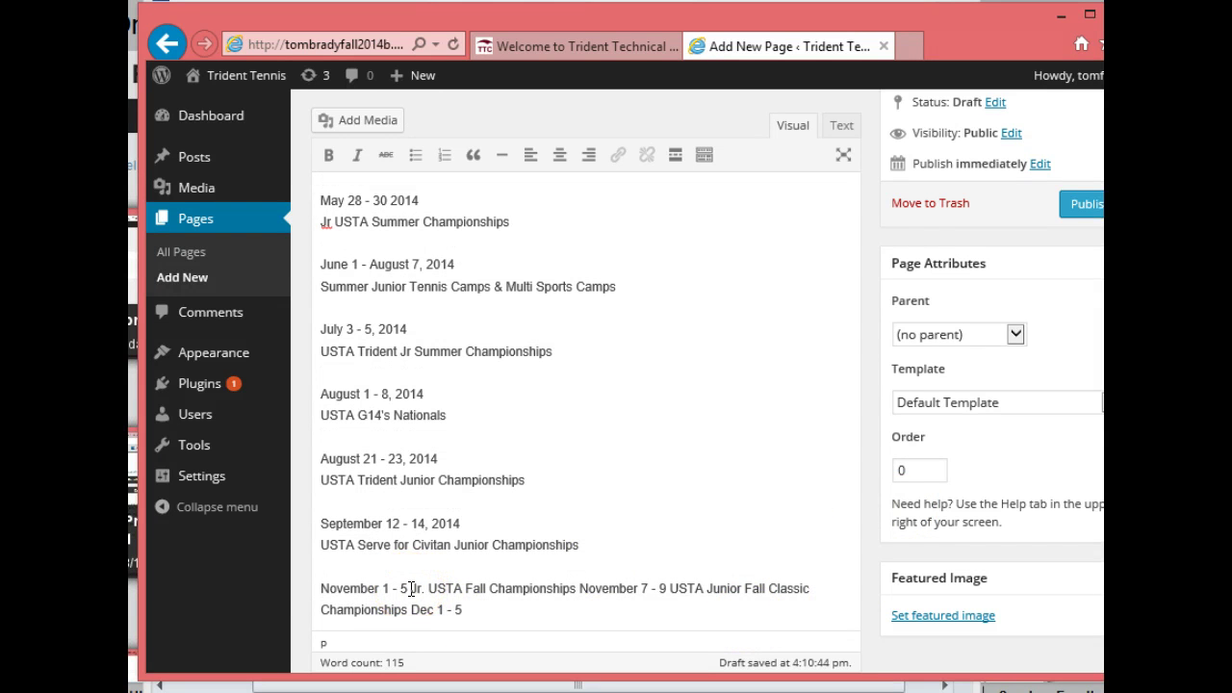
key(shift+Return)
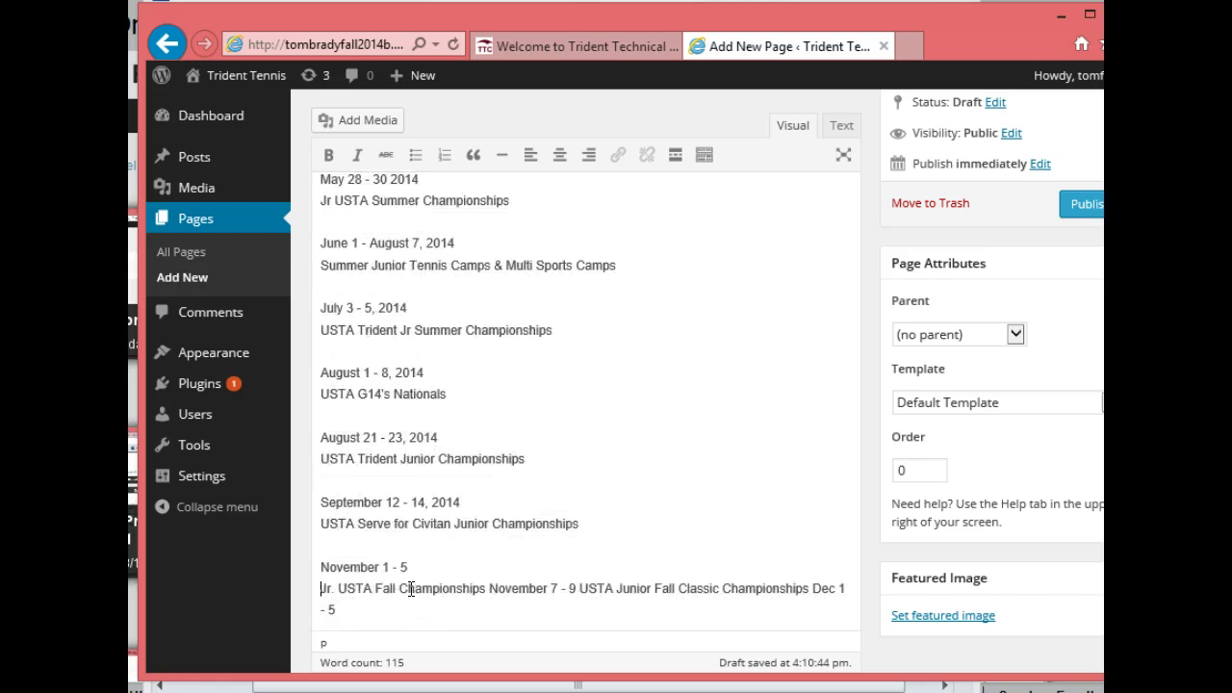
click(541, 590)
click(486, 585)
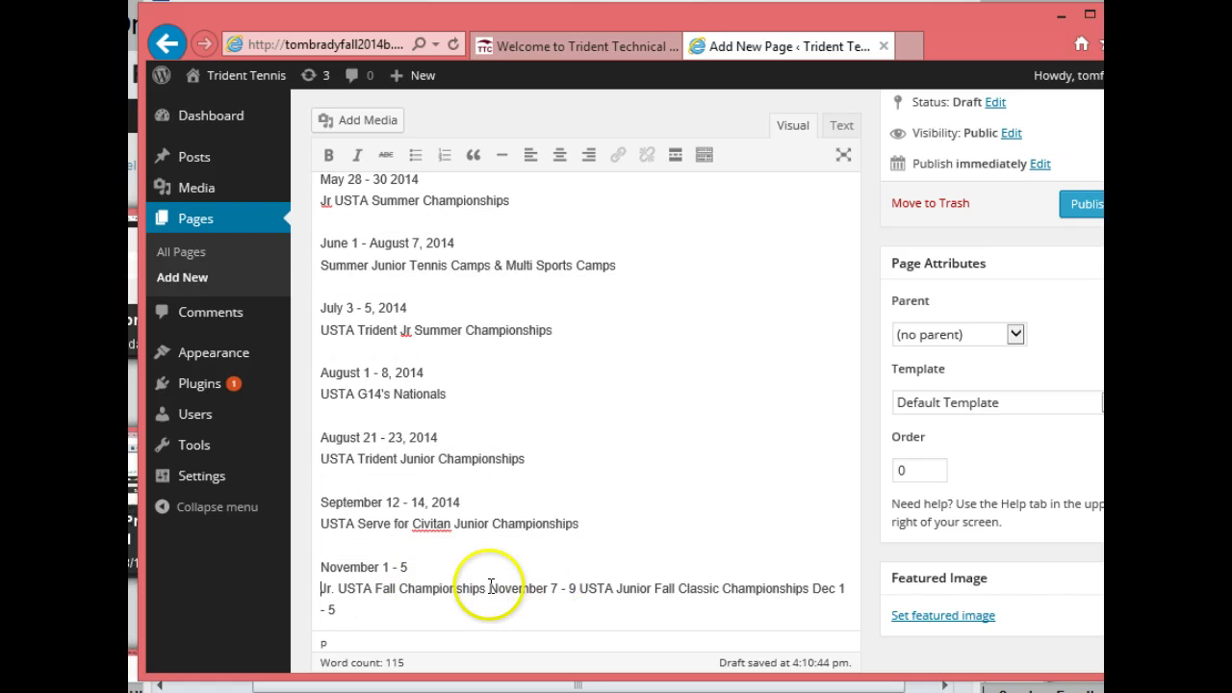
key(Return)
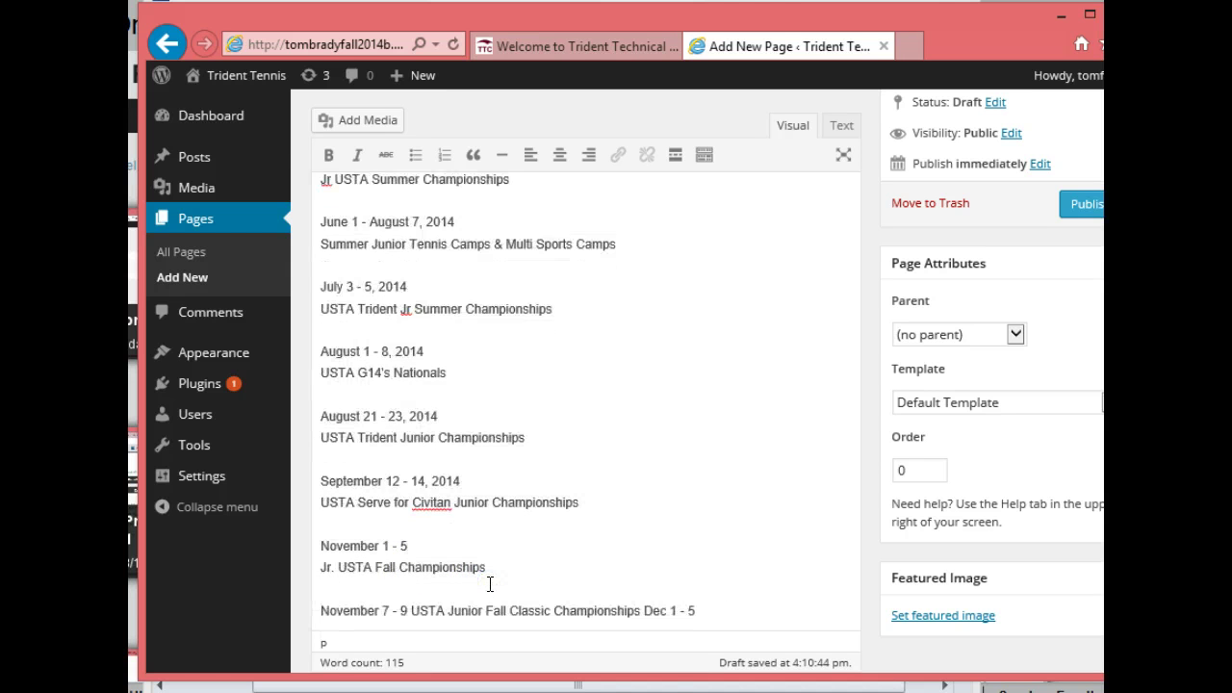
click(409, 609)
key(Return)
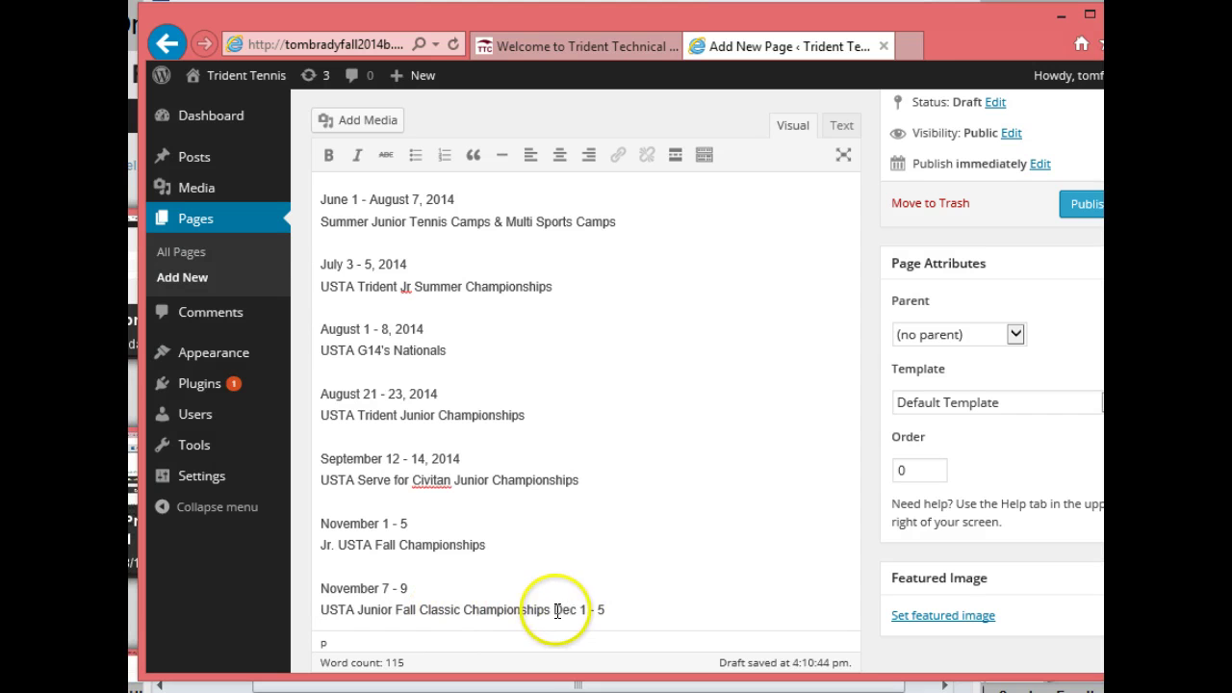
Publish the Tournament Schedule page, visit the live site and open Tournament Schedule from the site navigation
click(1085, 203)
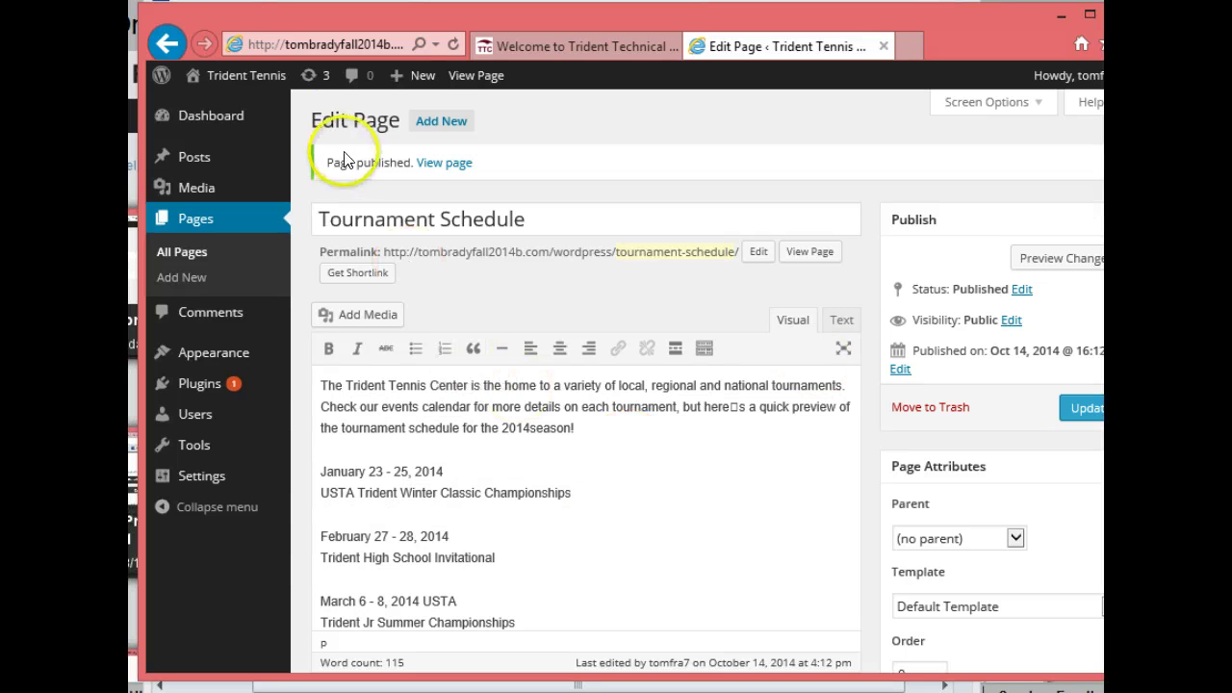
mouse_move(256, 86)
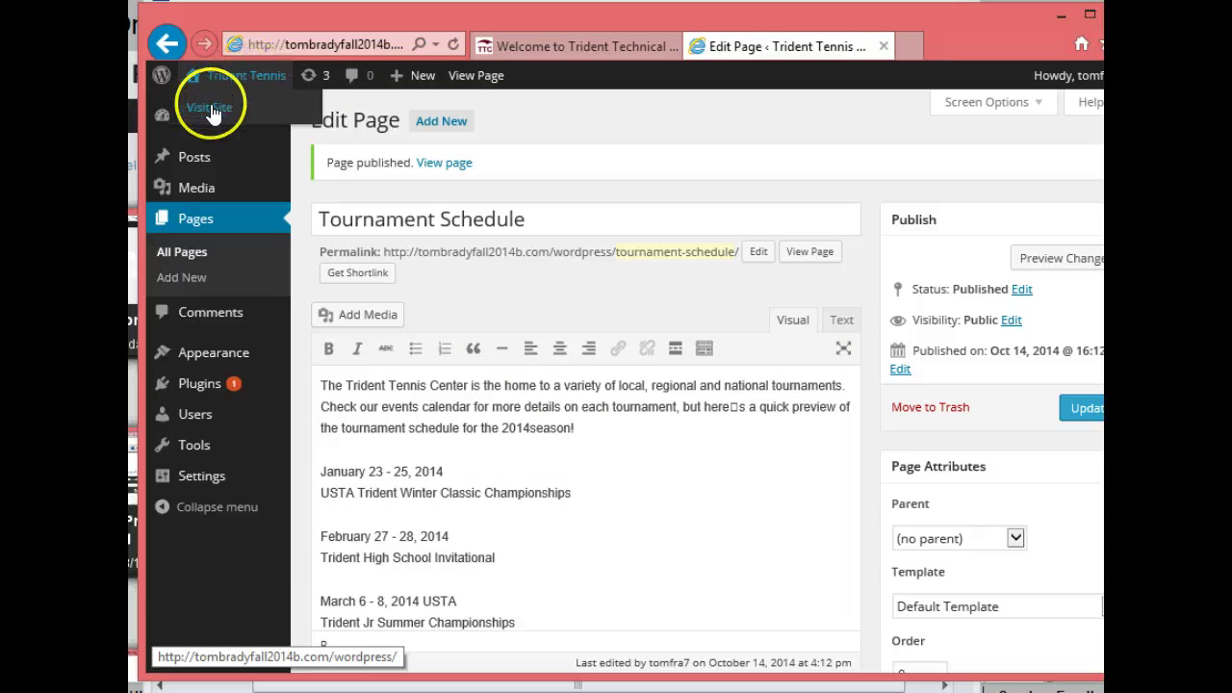
click(210, 108)
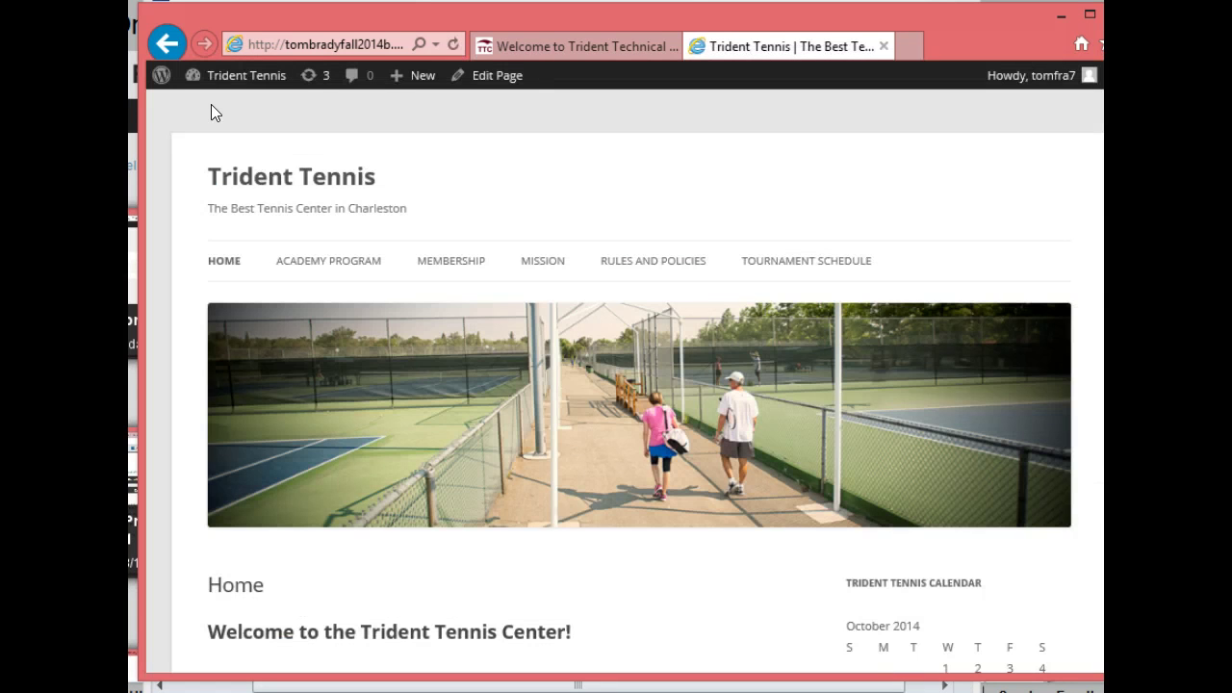
click(531, 265)
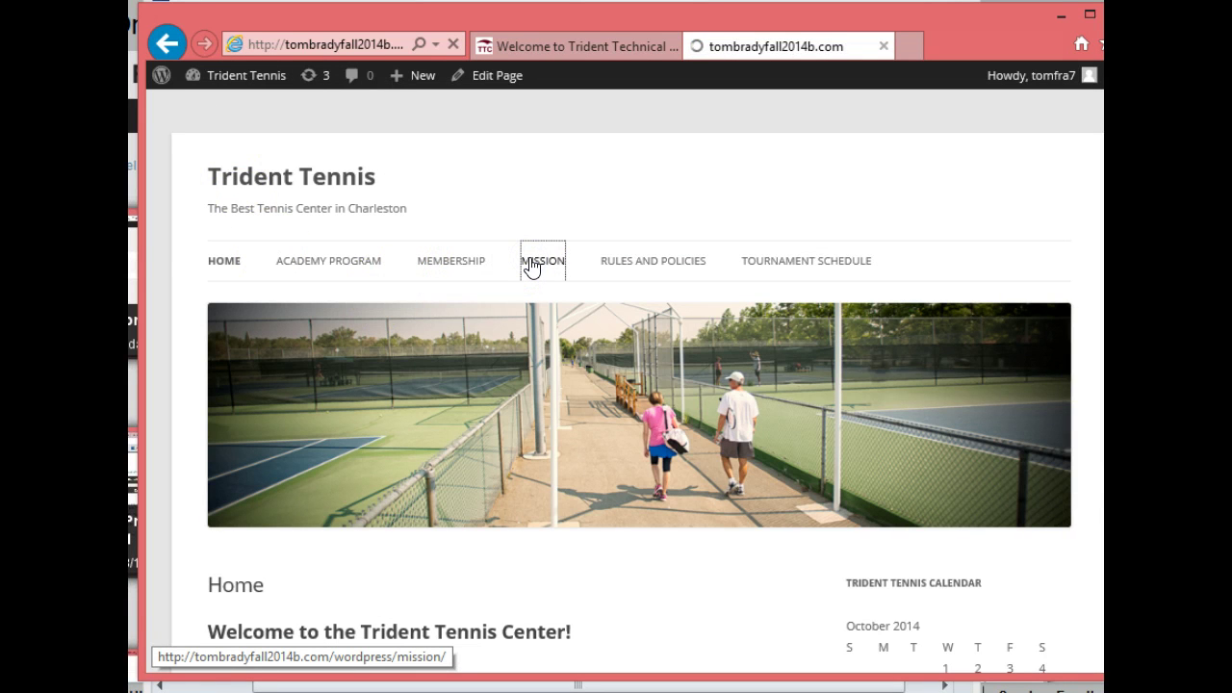
click(817, 266)
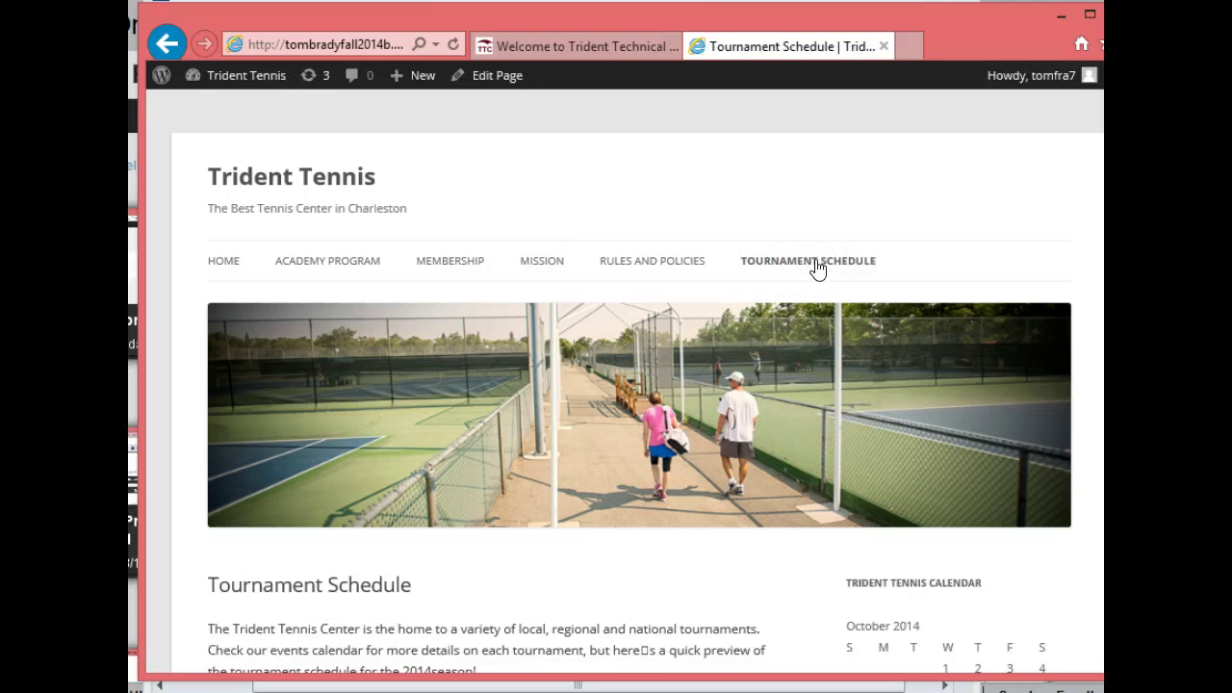
click(434, 550)
click(269, 664)
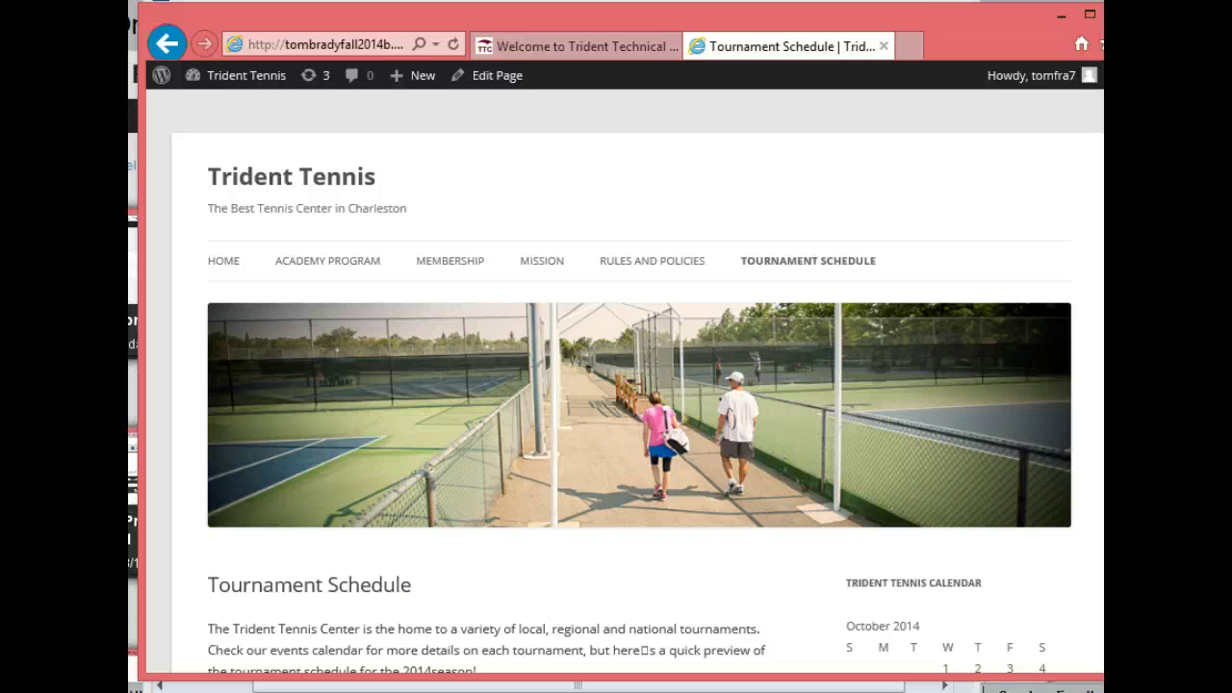